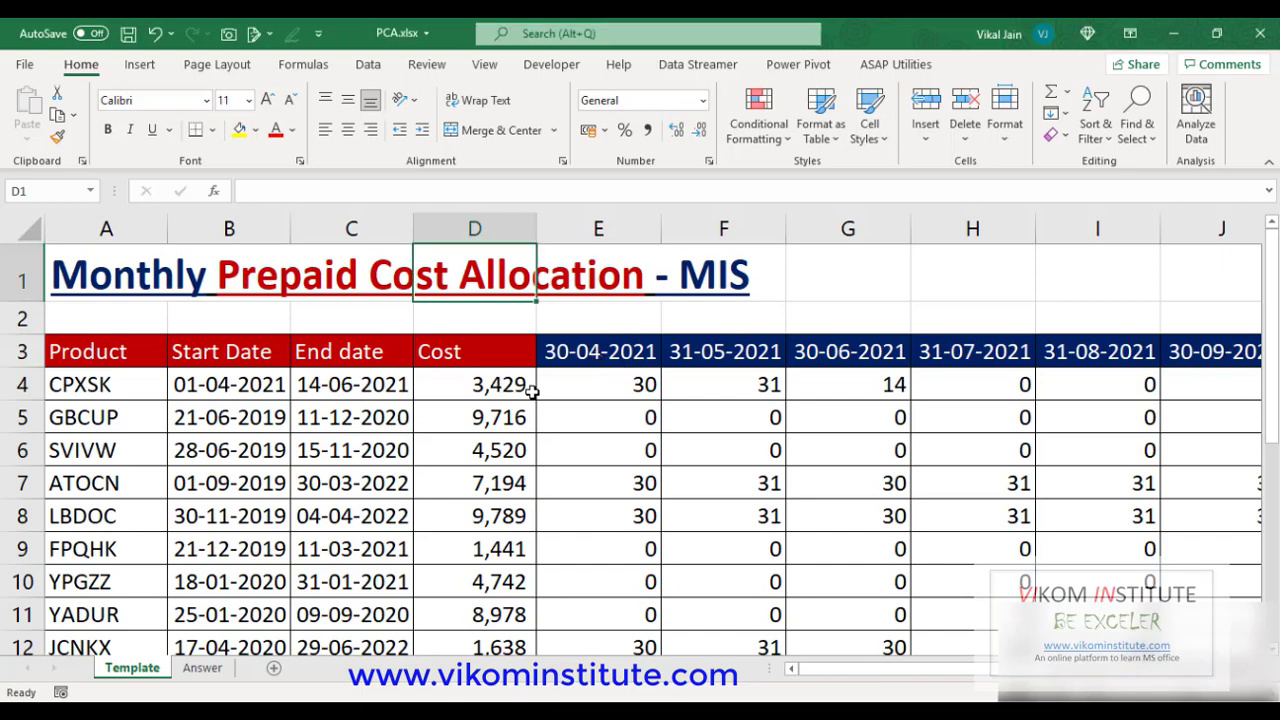
pyautogui.moveTo(450, 381); pyautogui.dragTo(471, 575)
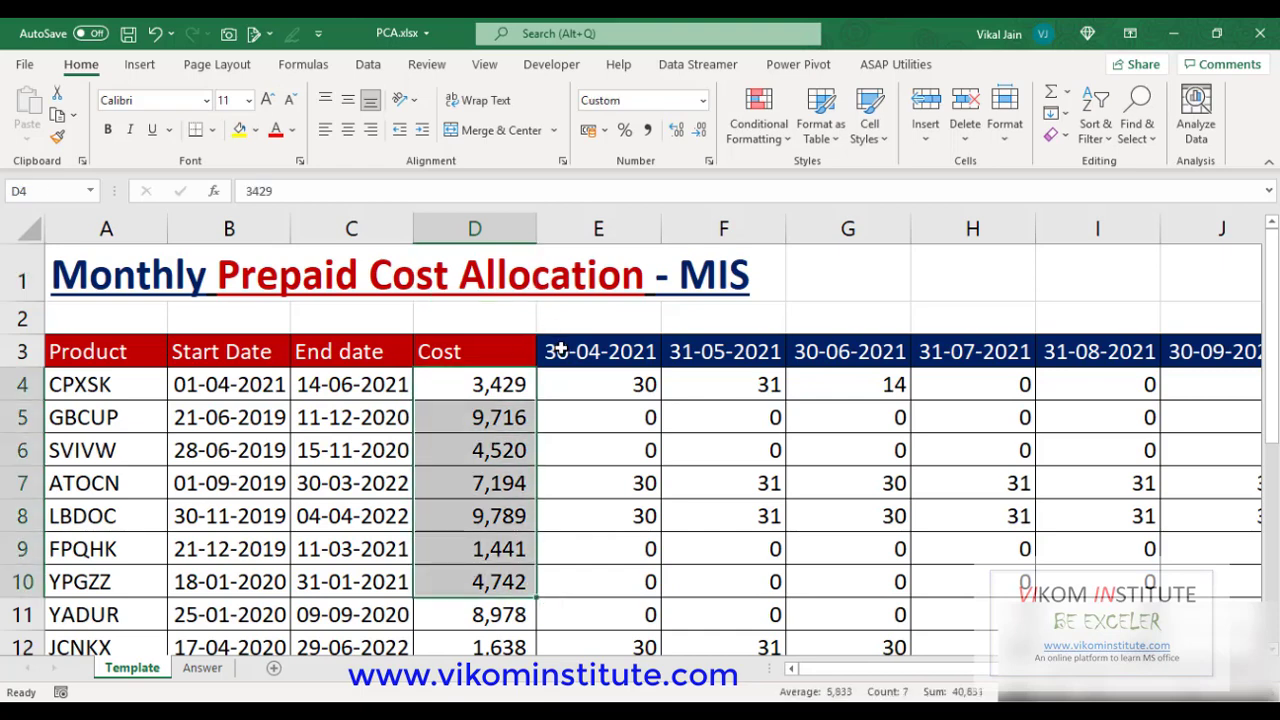
pyautogui.click(164, 355)
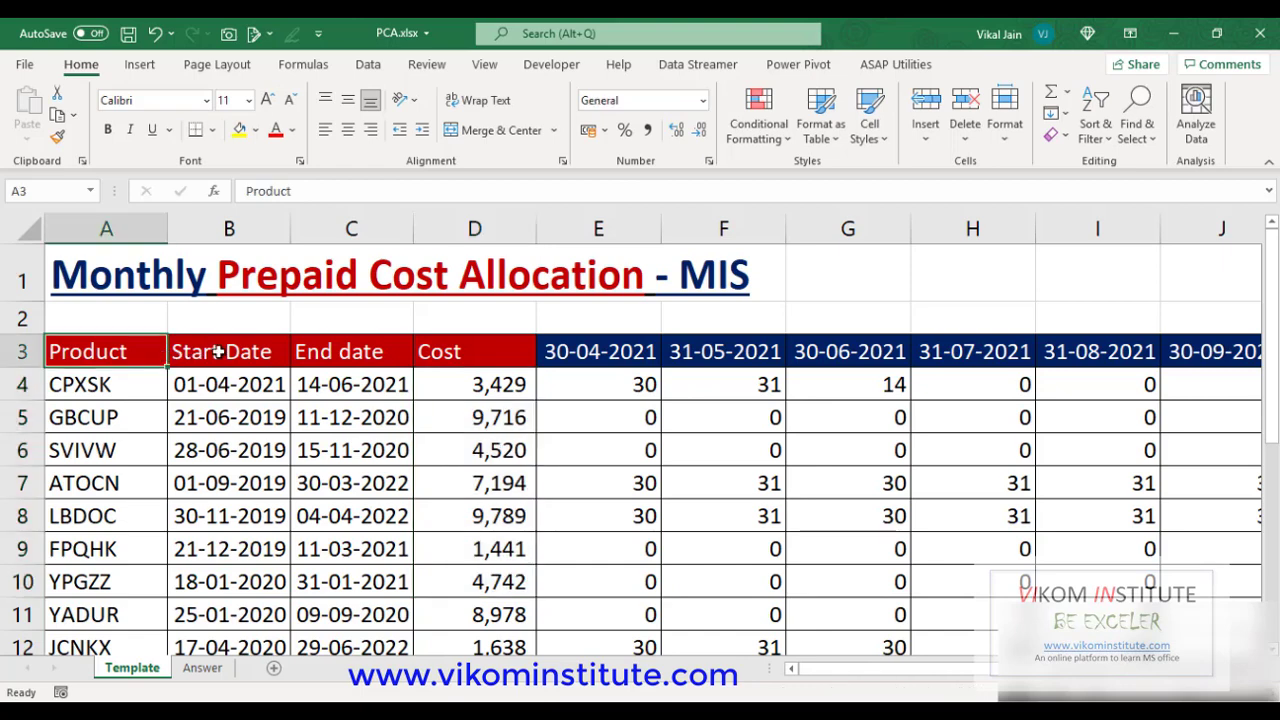
pyautogui.click(218, 352)
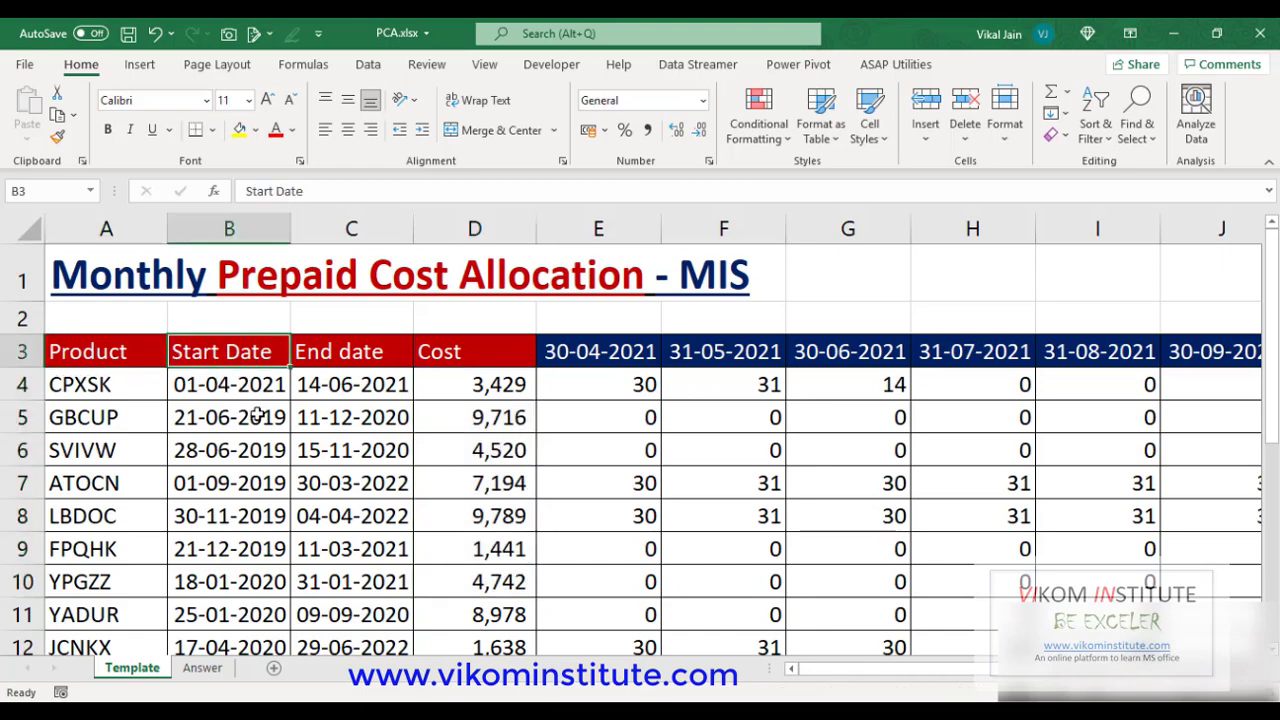
pyautogui.click(330, 353)
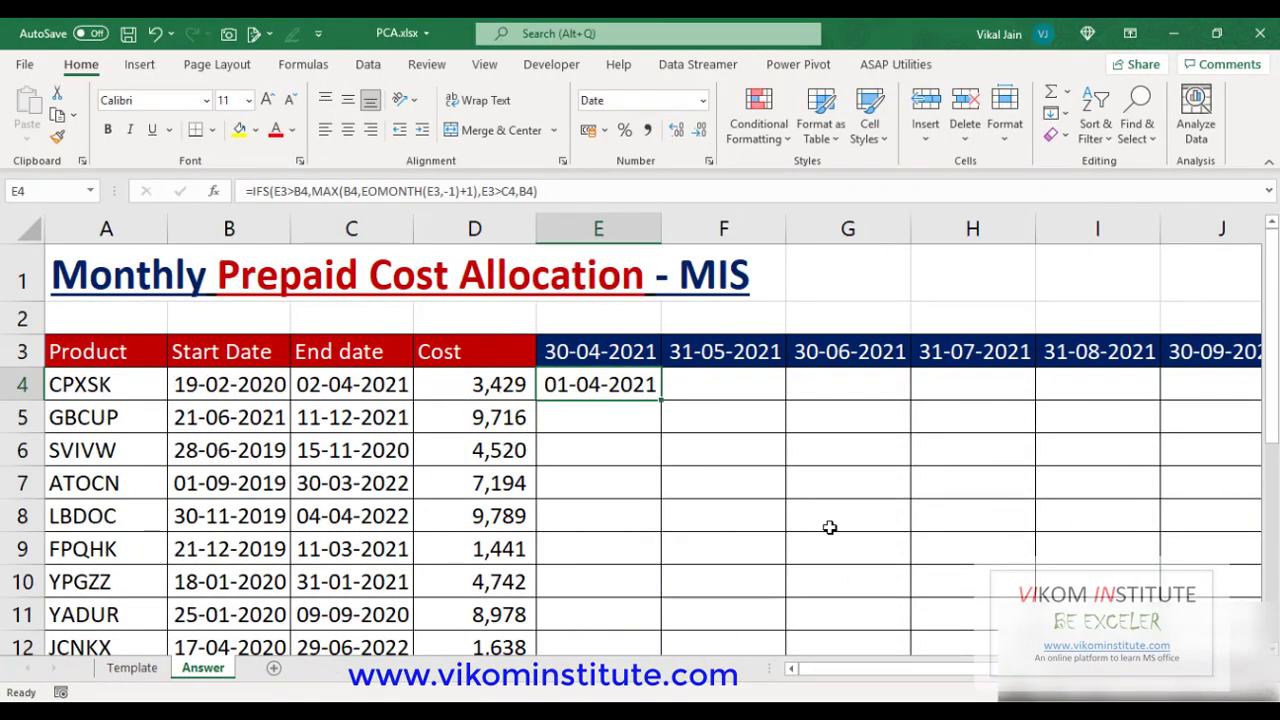
# - Clear cell E4 on the Answer sheet and insert a blank column before the 30-04-2021 column, with its header cell E3 selected
pyautogui.press('Delete')
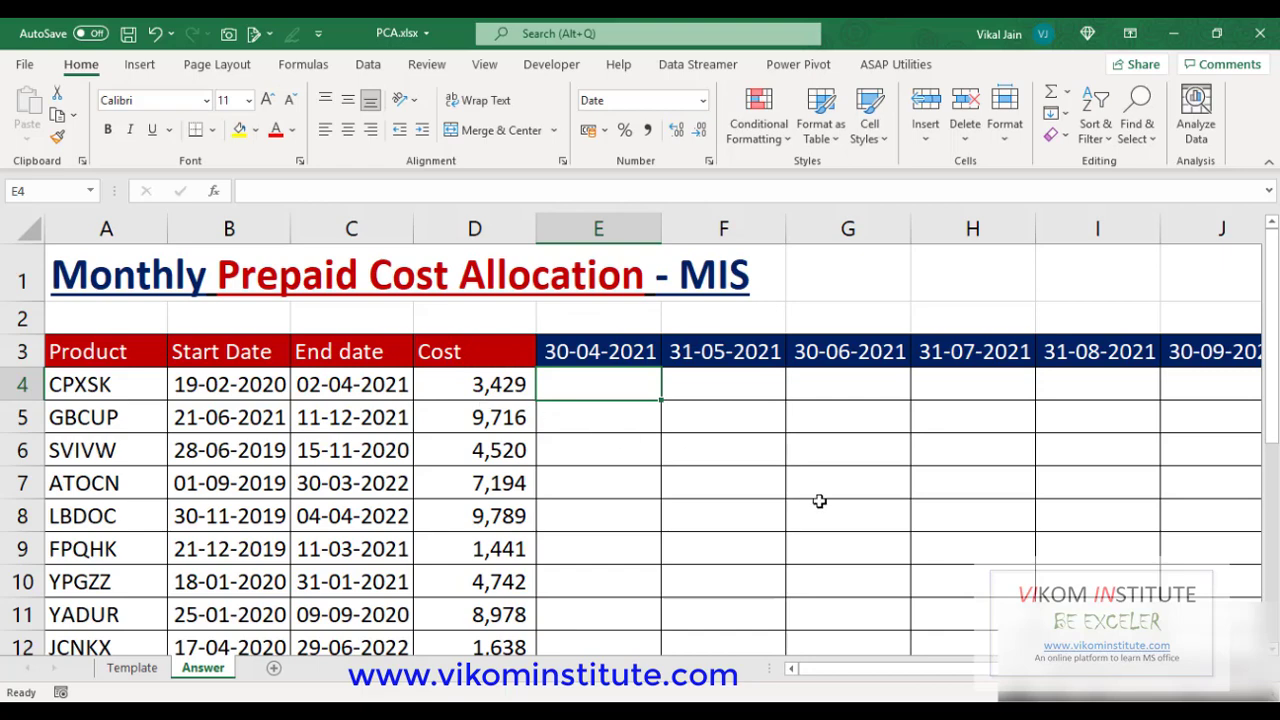
pyautogui.click(632, 236)
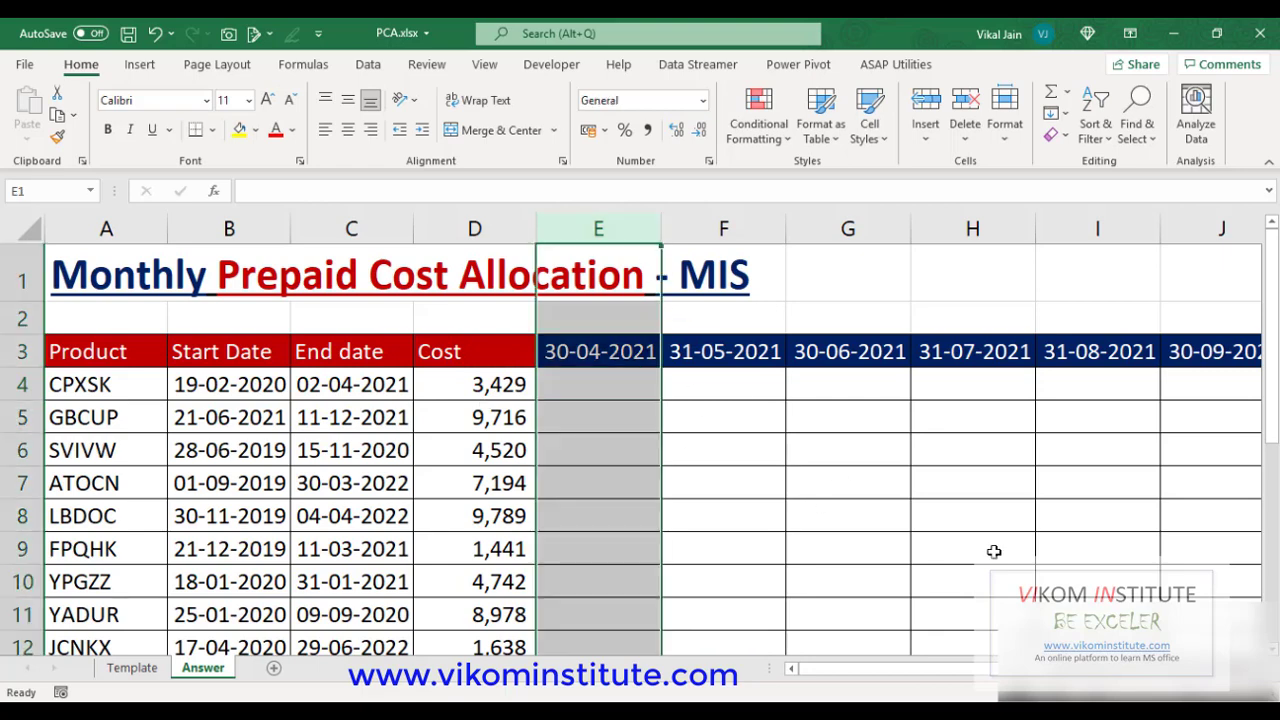
pyautogui.hotkey('ctrl', 'shift', '=')
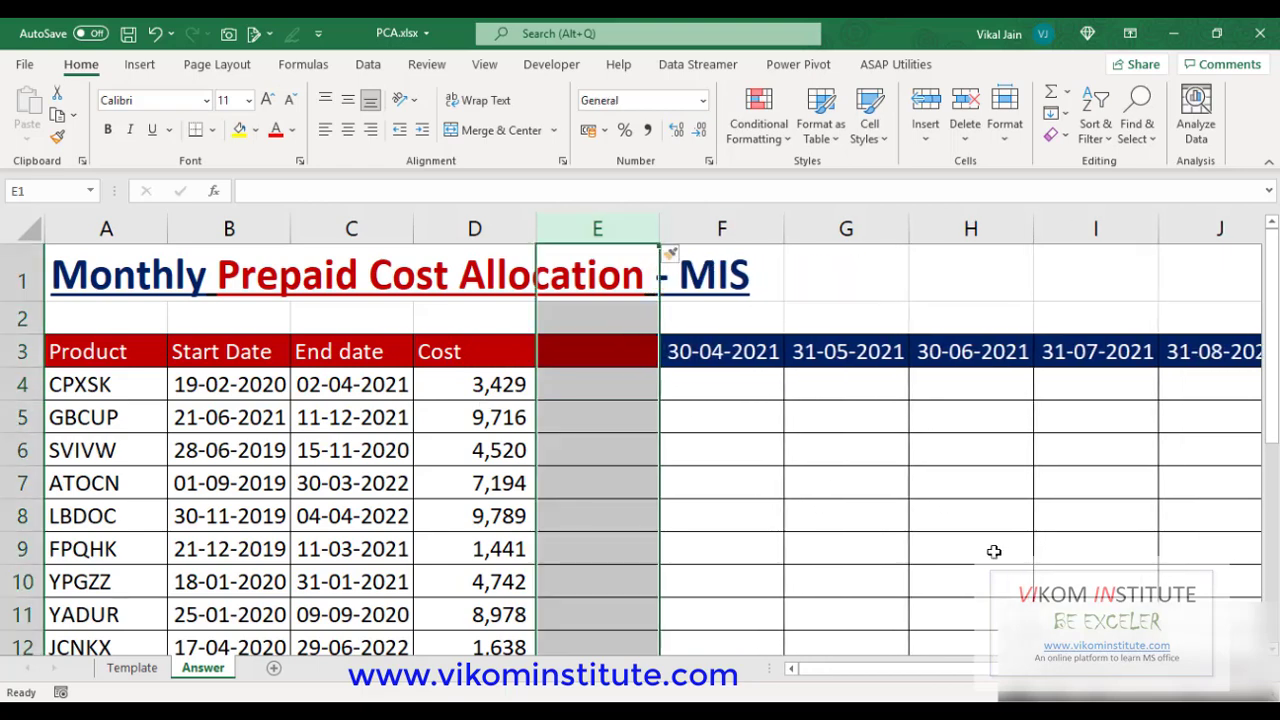
pyautogui.click(645, 360)
pyautogui.write('dA')
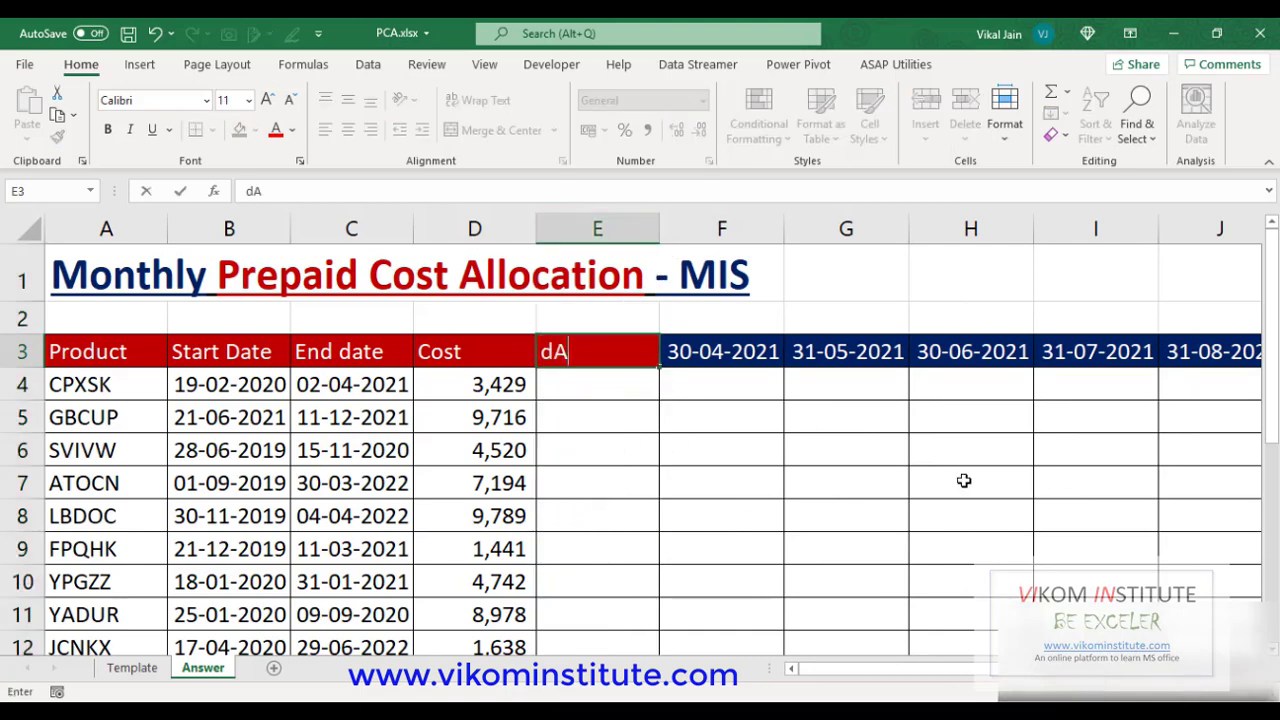
pyautogui.write('IL')
pyautogui.press('BackSpace')
pyautogui.press('BackSpace')
pyautogui.press('BackSpace')
pyautogui.press('BackSpace')
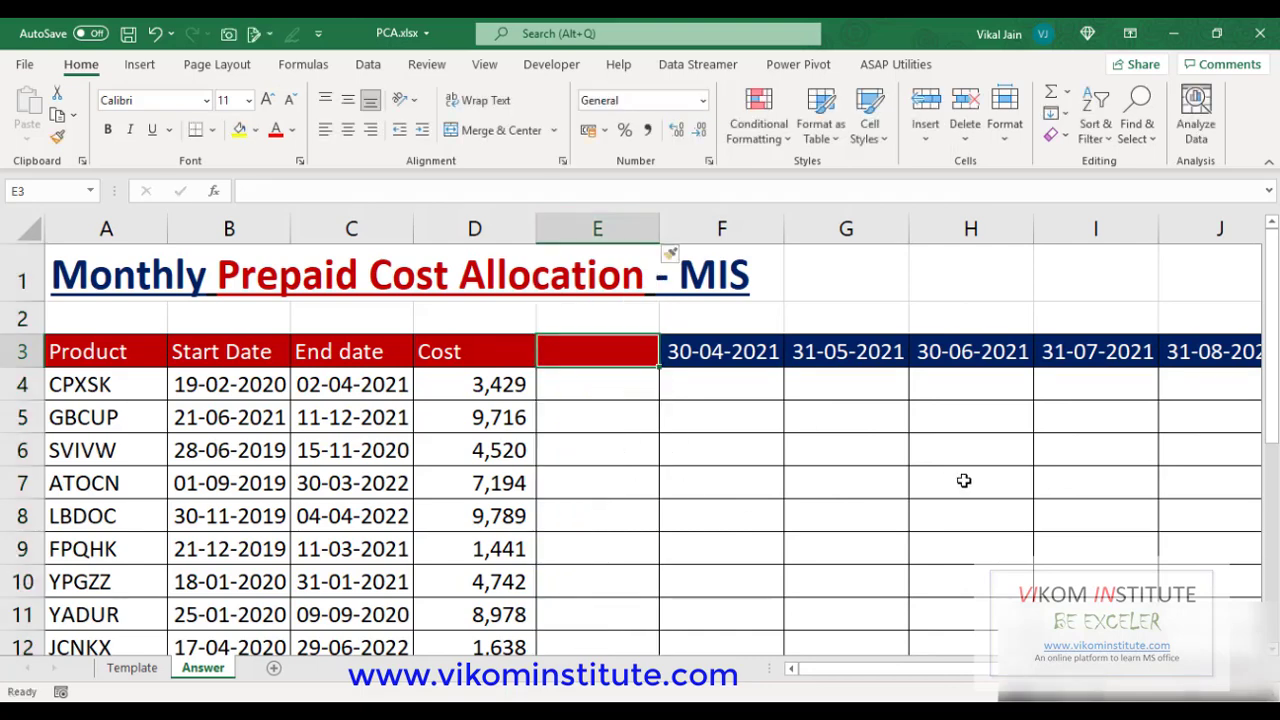
pyautogui.write('p')
pyautogui.press('BackSpace')
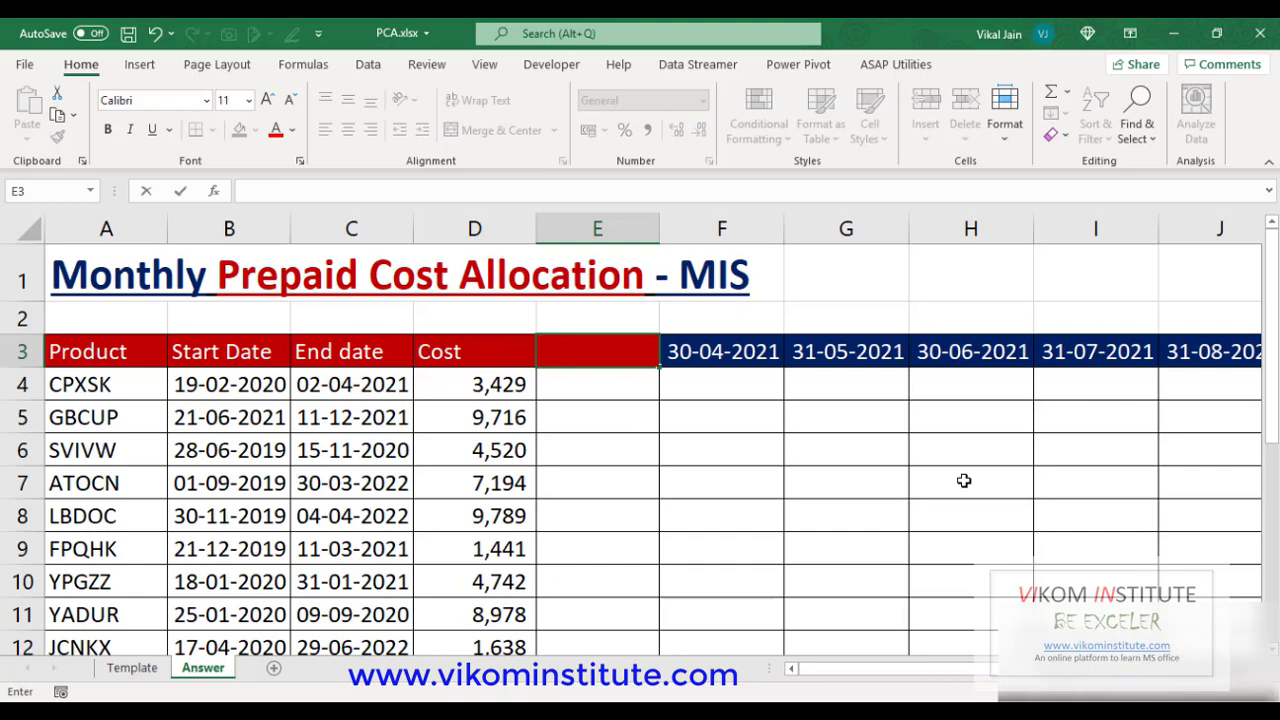
# - Enter the header "P.day cost" in cell E3 of the blank column
pyautogui.write('P.day')
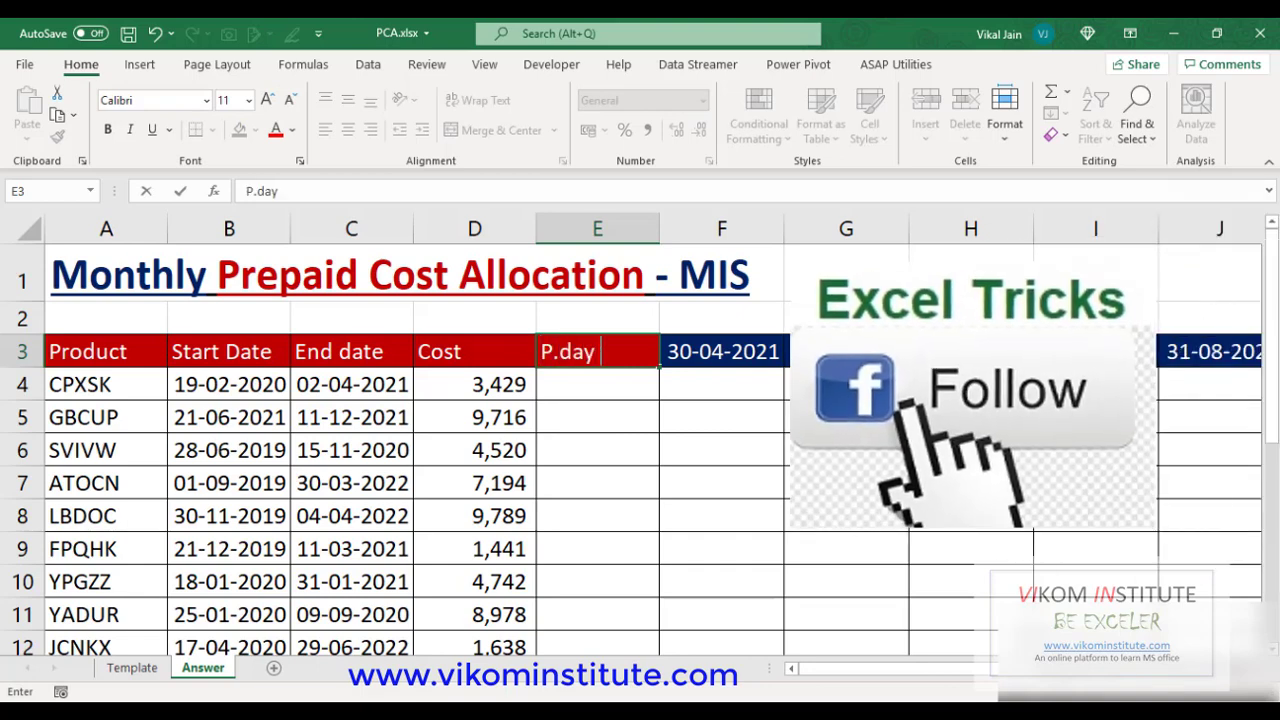
pyautogui.write(' code')
pyautogui.press('BackSpace')
pyautogui.press('BackSpace')
pyautogui.write('s')
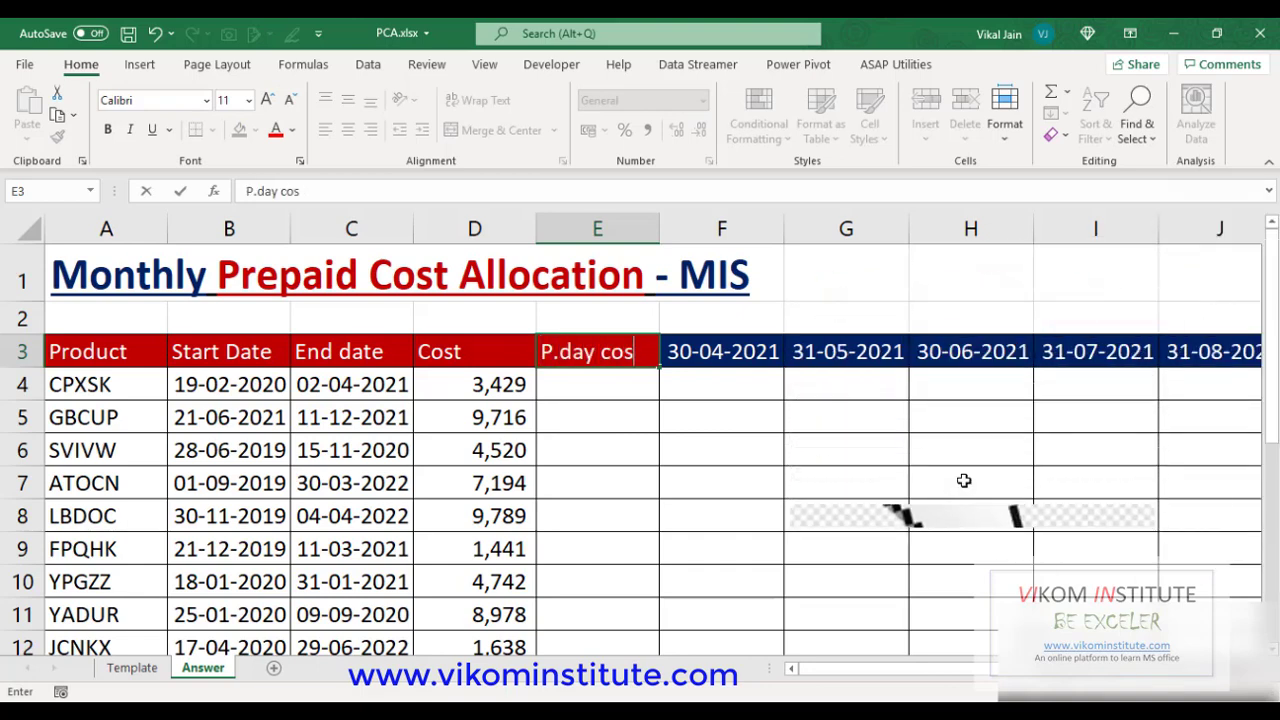
pyautogui.write('t')
pyautogui.press('Return')
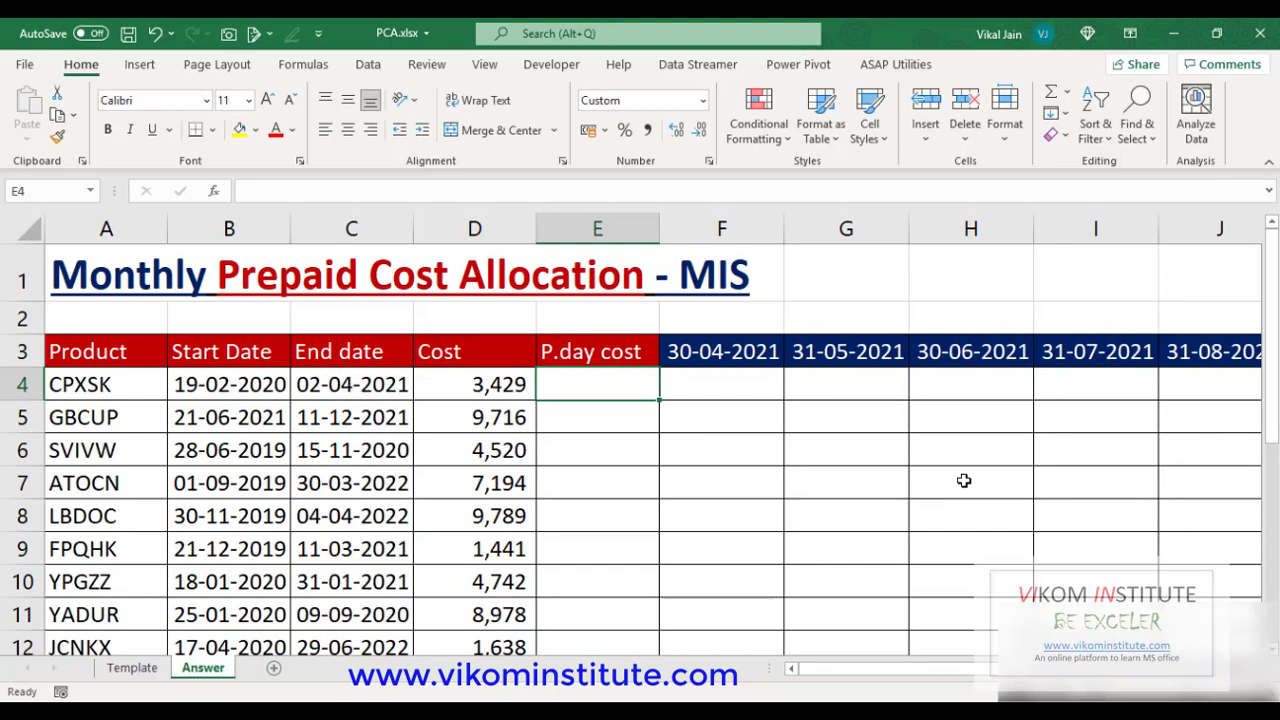
# - Calculate the per-day cost of the first product in E4 with the formula =D4/(C4-B4+1)
pyautogui.write('=')
pyautogui.press('Left')
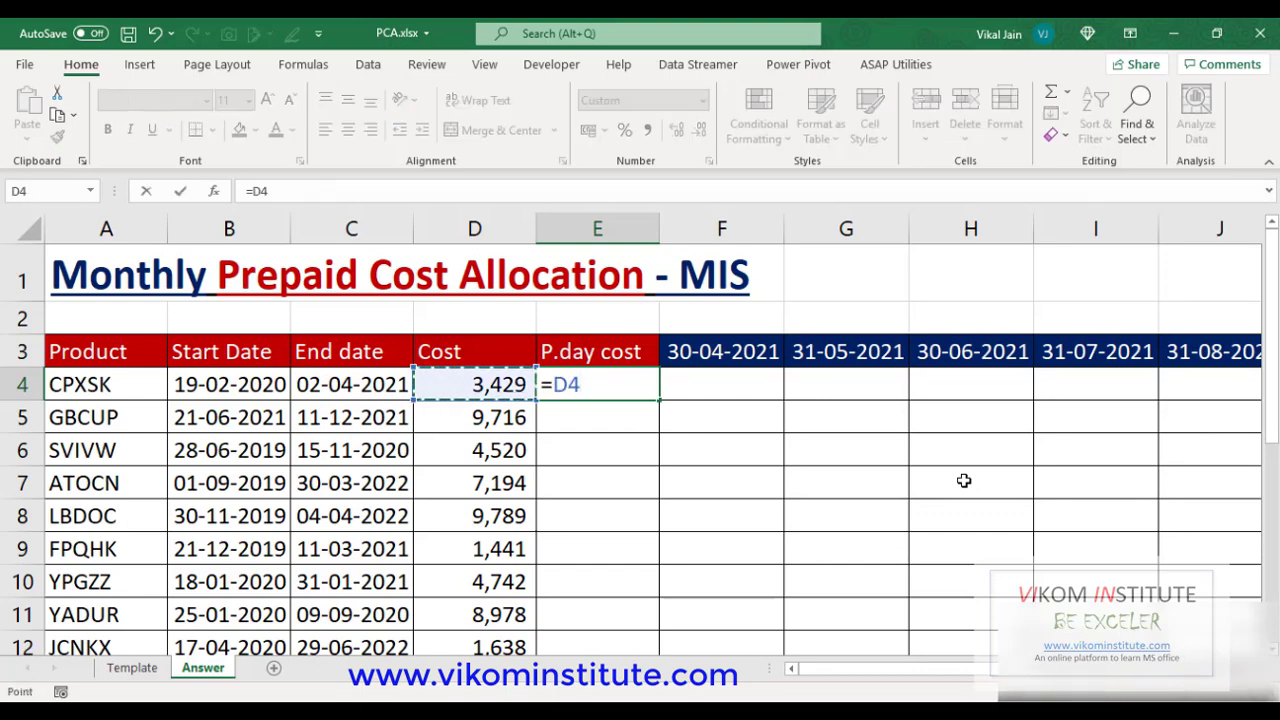
pyautogui.write('/')
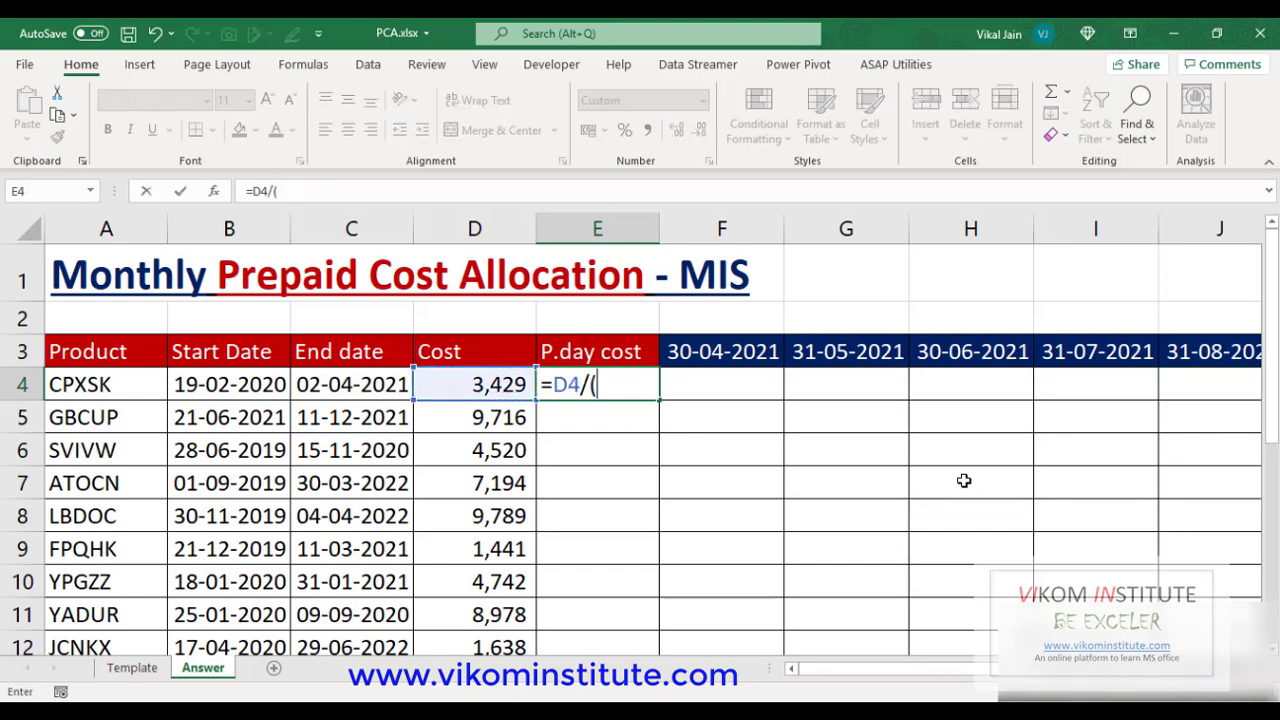
pyautogui.write('(')
pyautogui.click(337, 384)
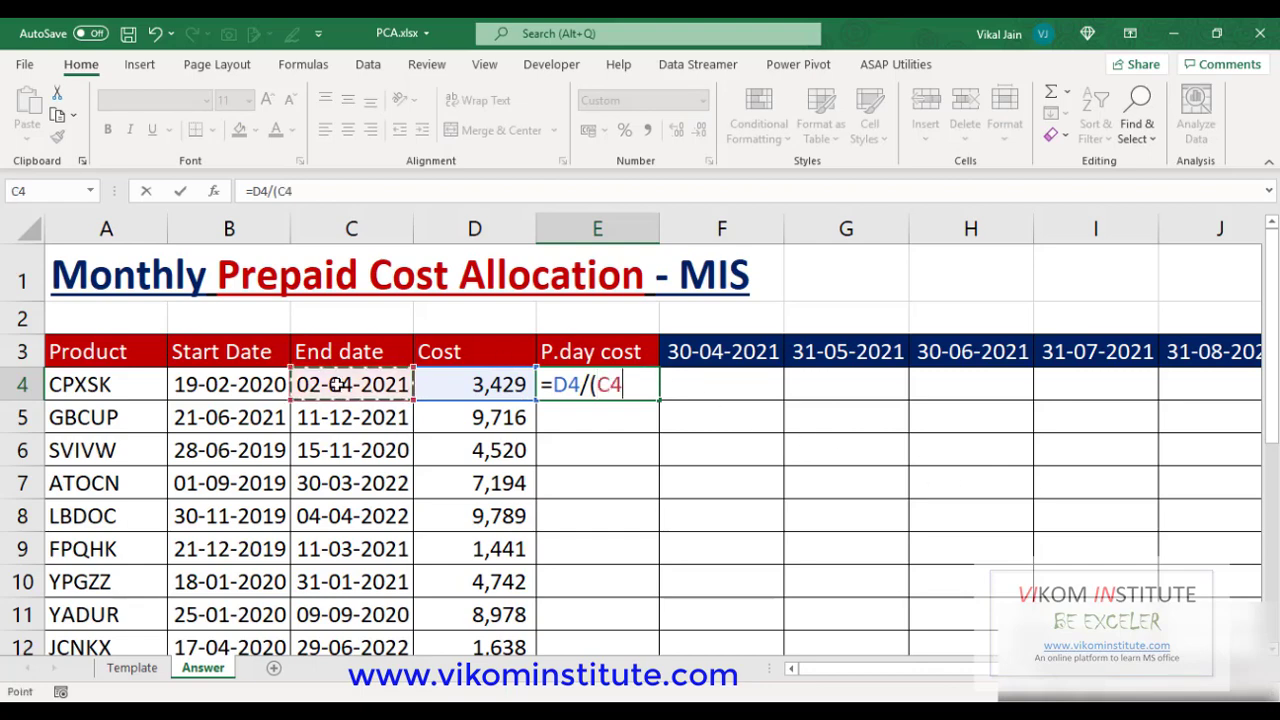
pyautogui.write('-')
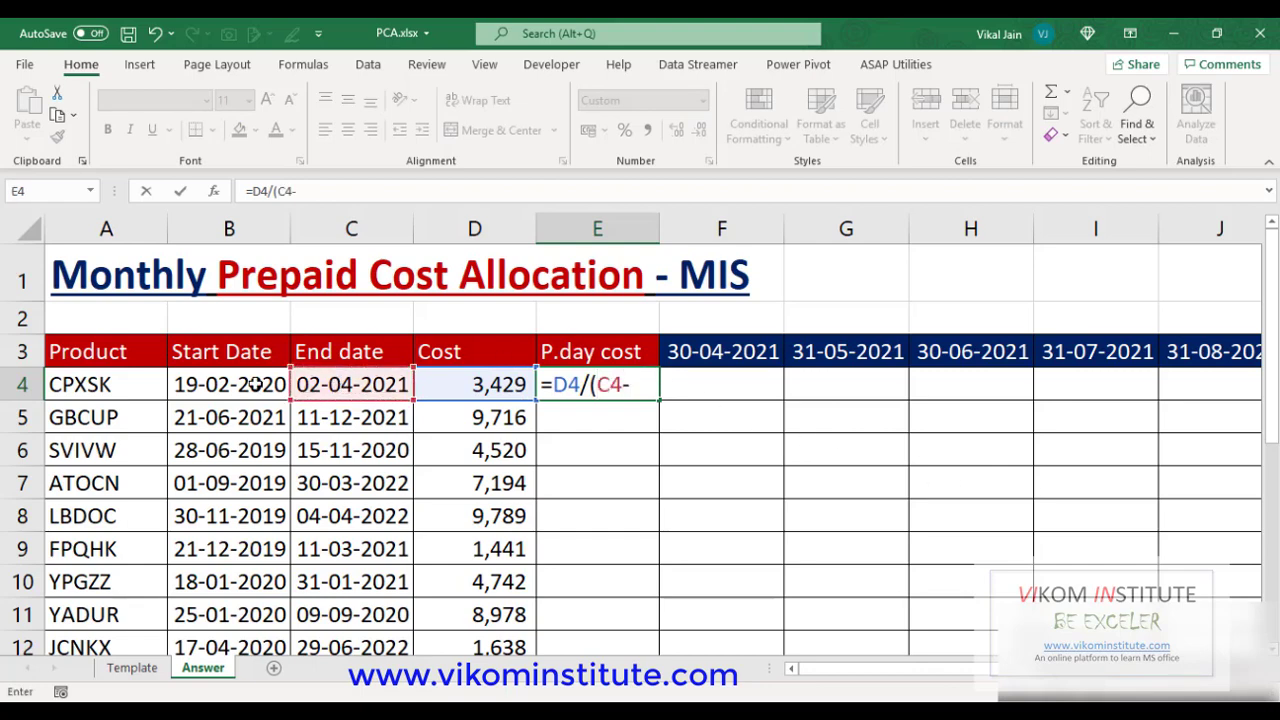
pyautogui.click(255, 384)
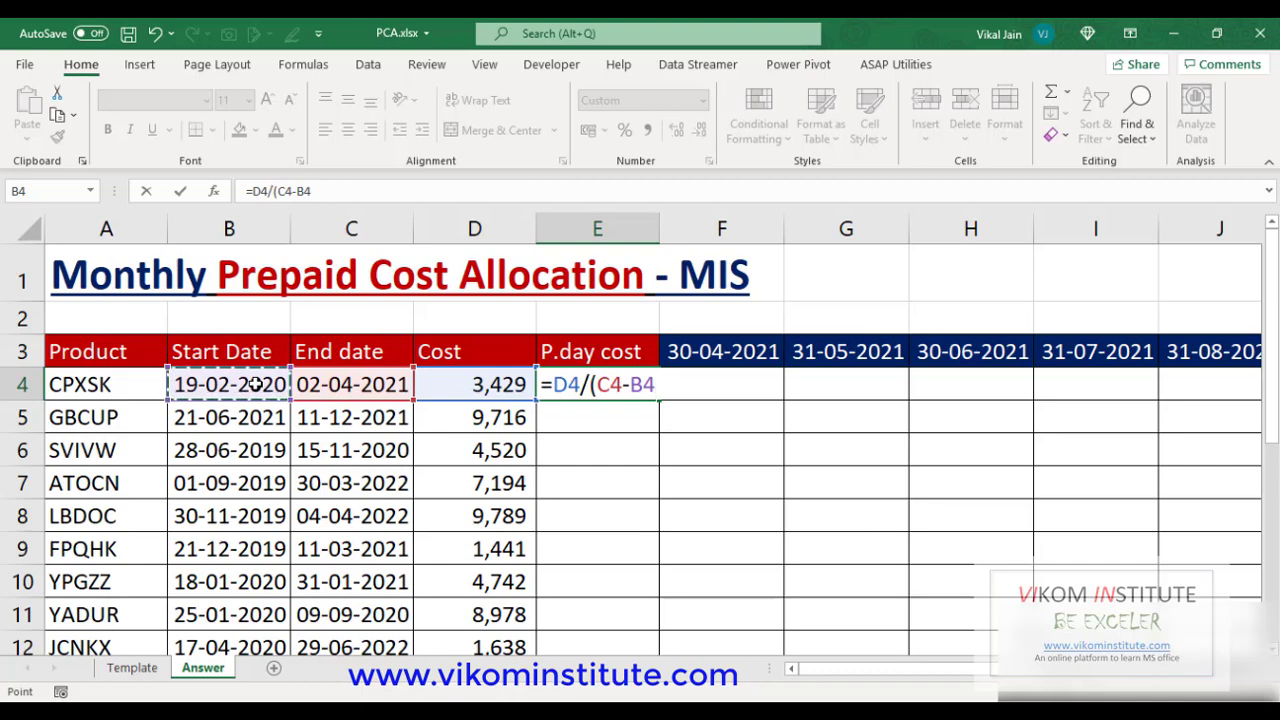
pyautogui.write('+1')
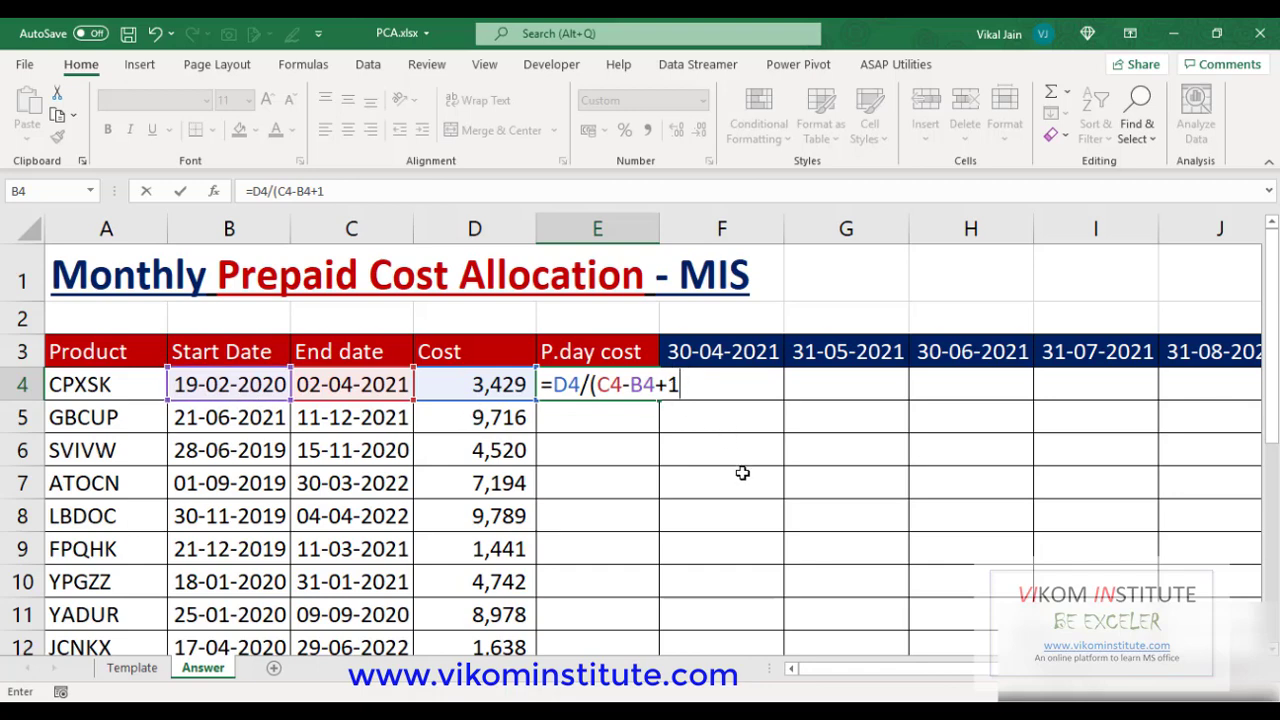
pyautogui.press('Return')
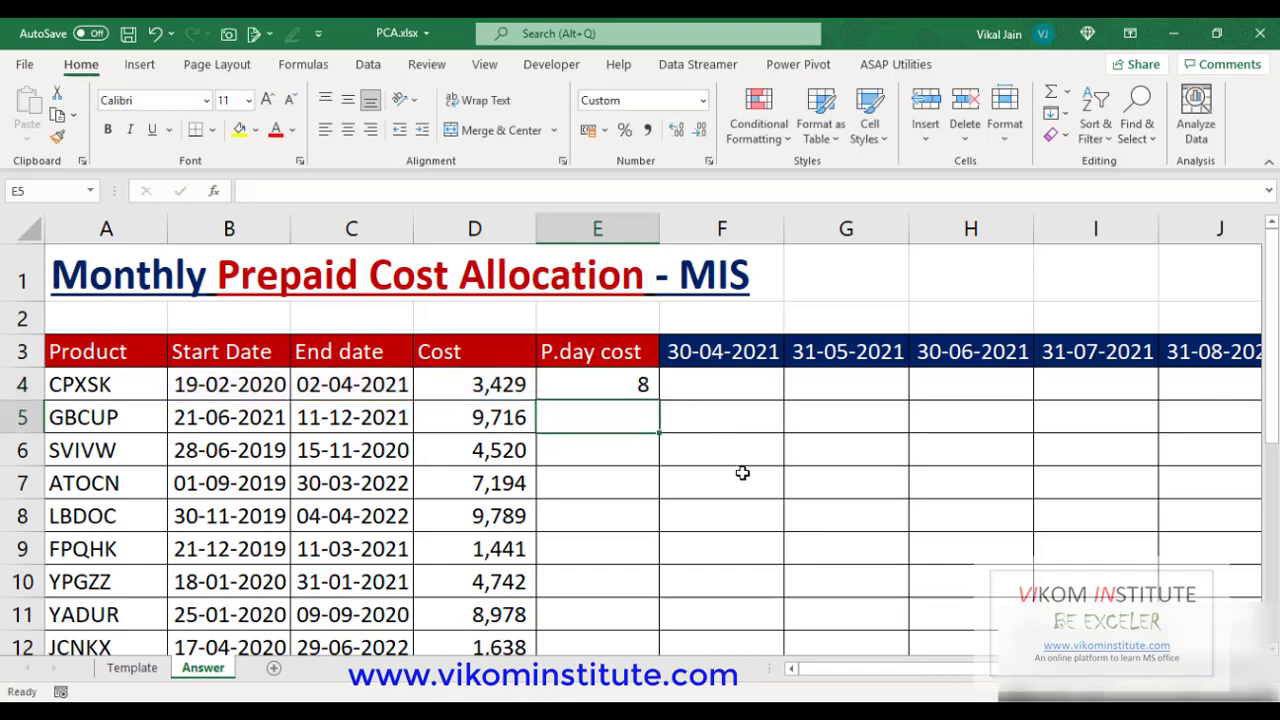
# - Format E4 to show two decimals and fill its formula down the P.day cost column for all products
pyautogui.click(612, 386)
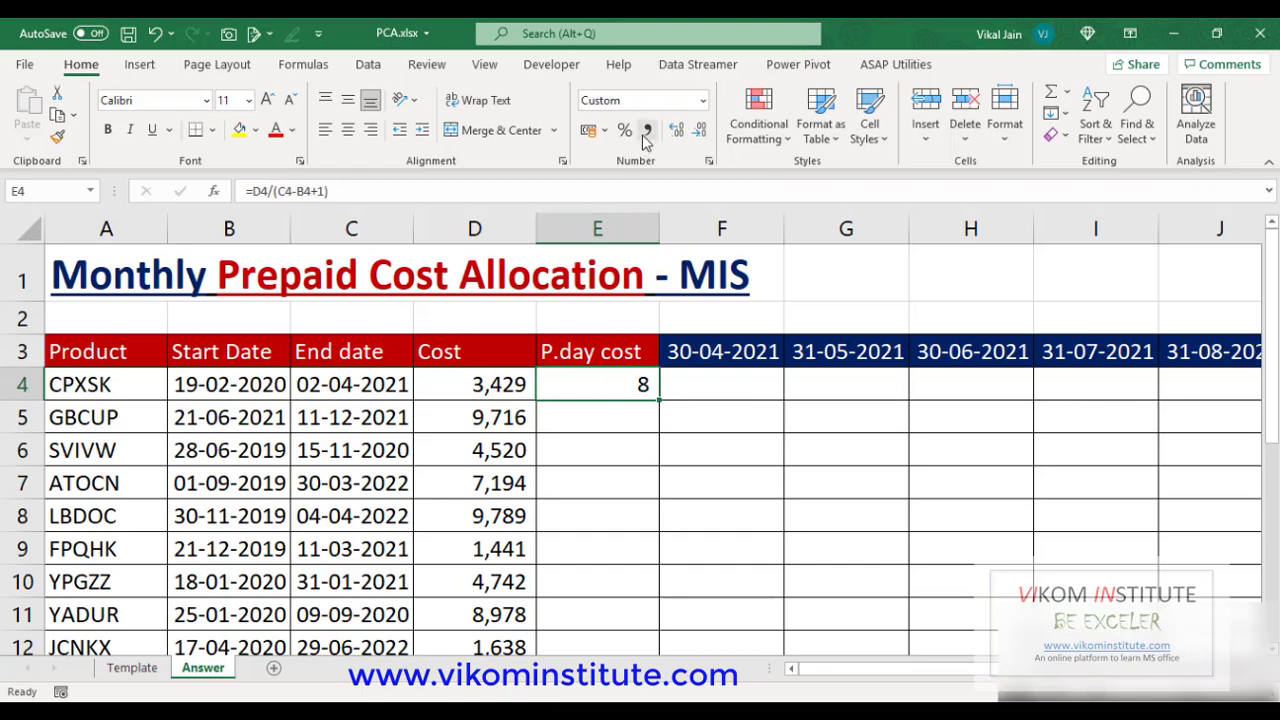
pyautogui.click(676, 131)
pyautogui.click(676, 131)
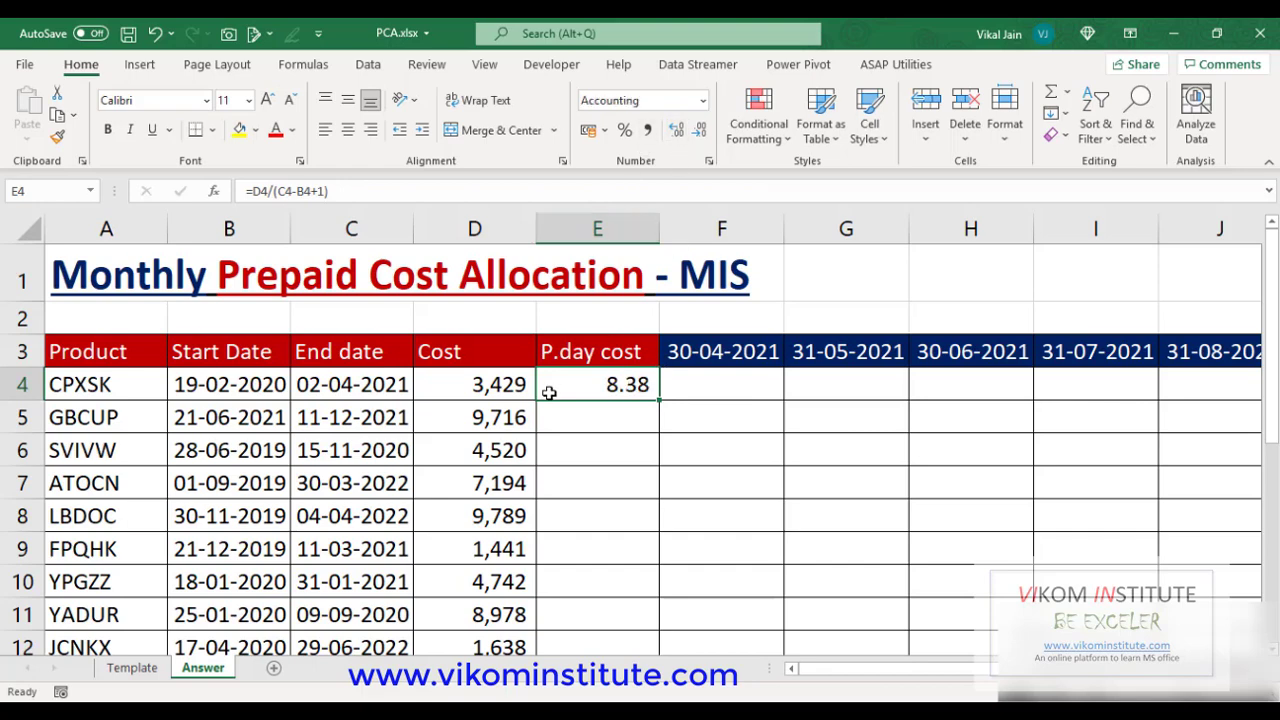
pyautogui.doubleClick(661, 399)
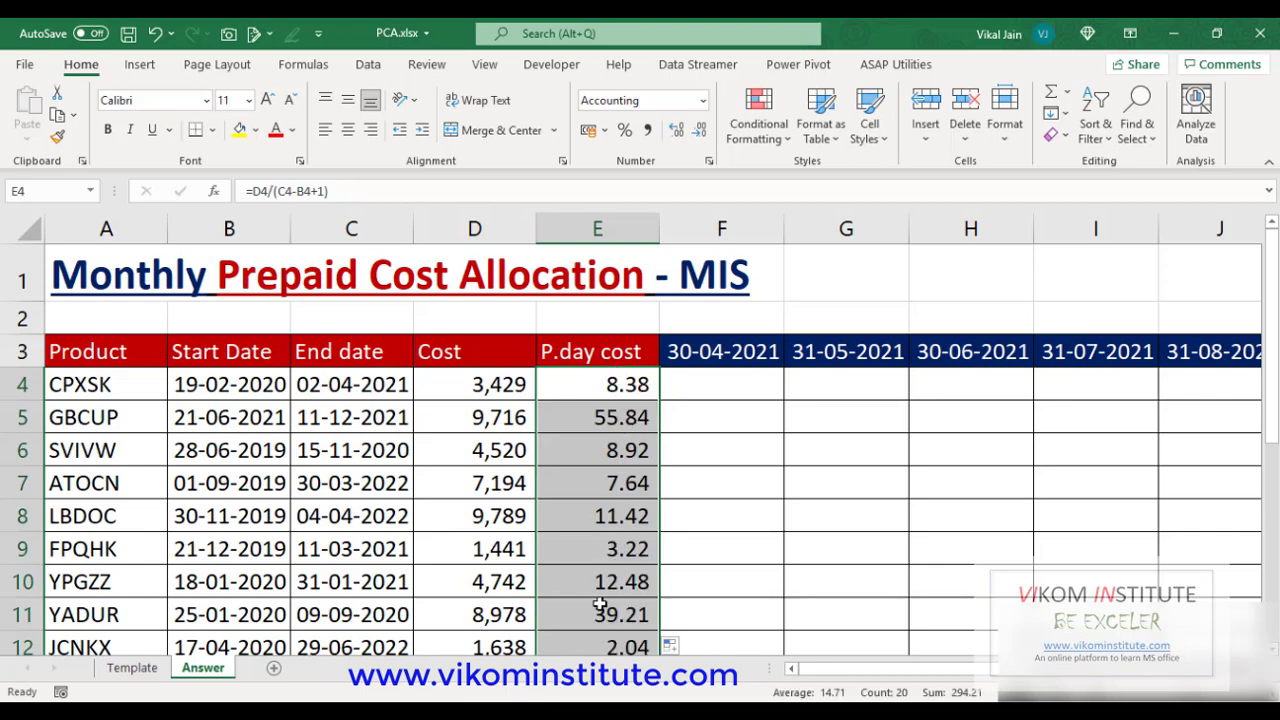
# - Begin an IFS formula in F4 with F3>B4 as the first logical test
pyautogui.click(720, 390)
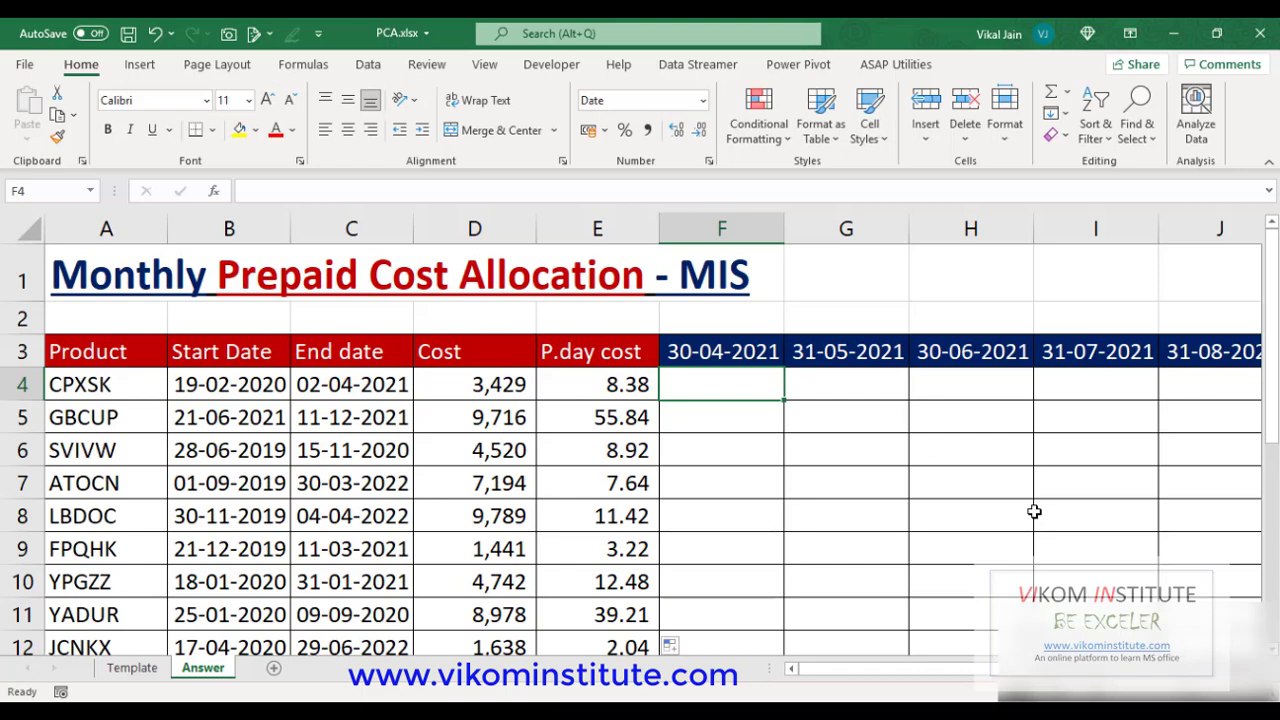
pyautogui.write('=ifs')
pyautogui.press('Tab')
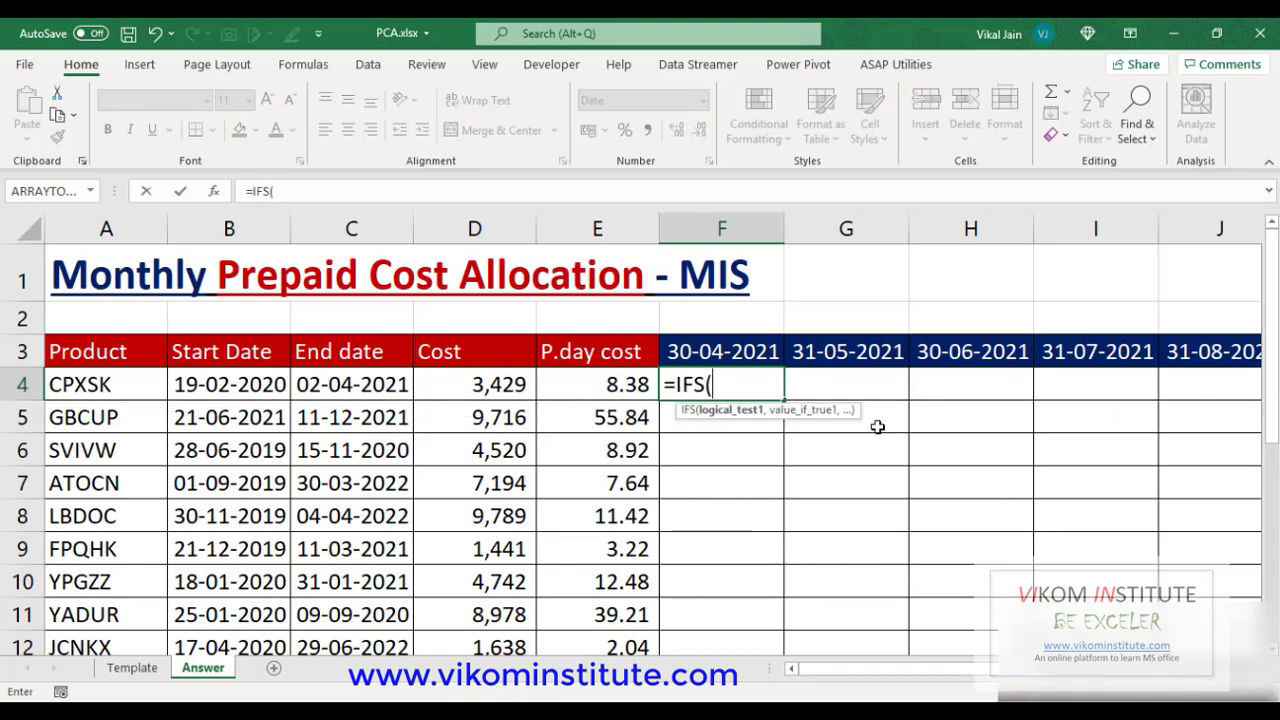
pyautogui.click(735, 348)
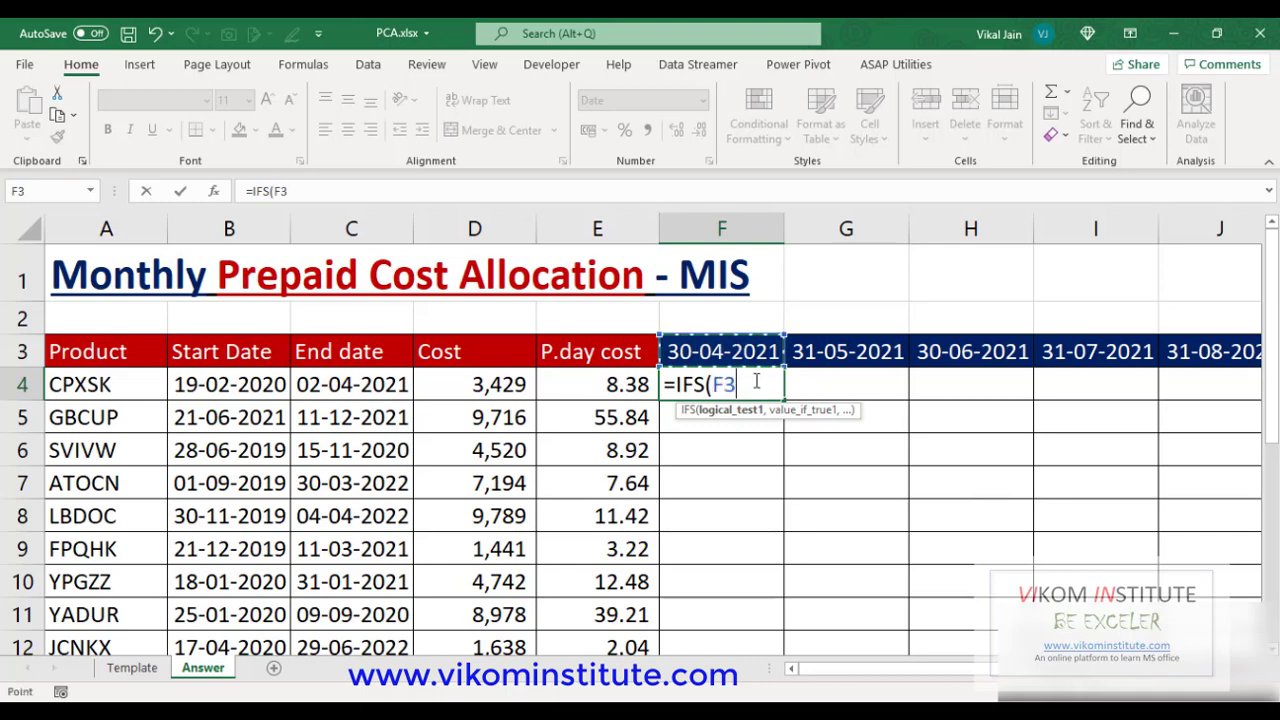
pyautogui.write('>')
pyautogui.click(232, 386)
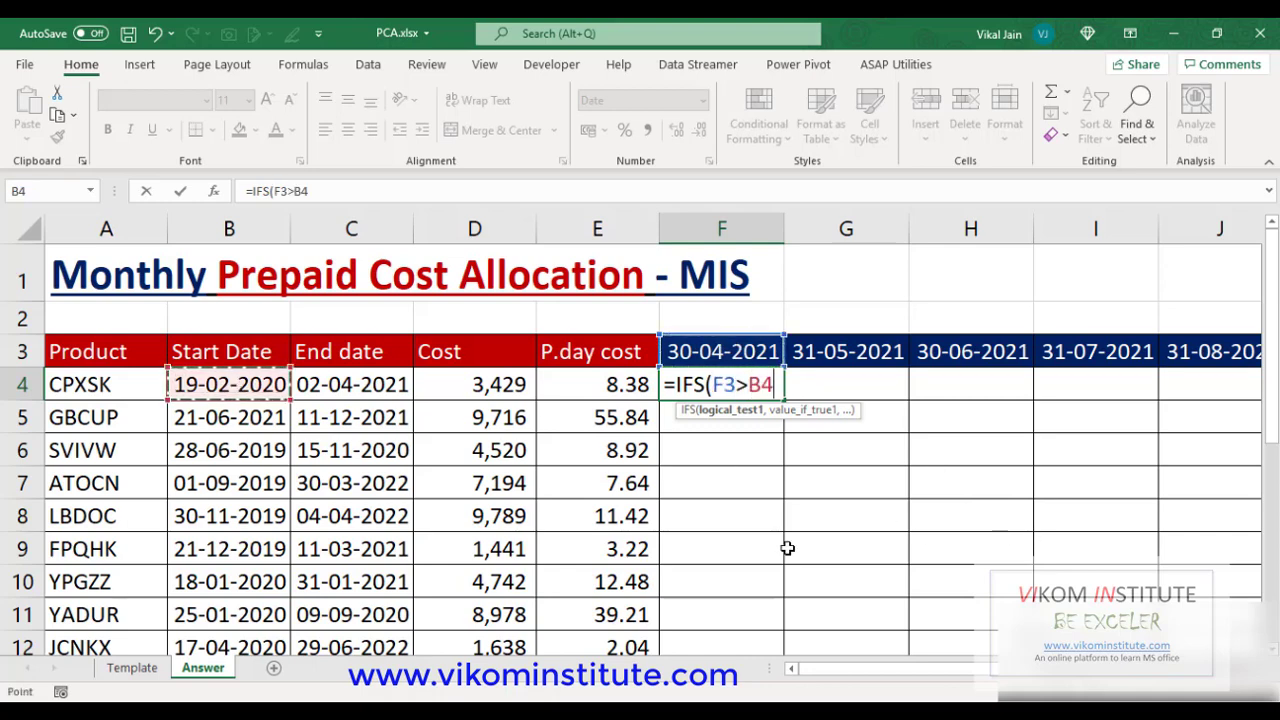
pyautogui.write(',')
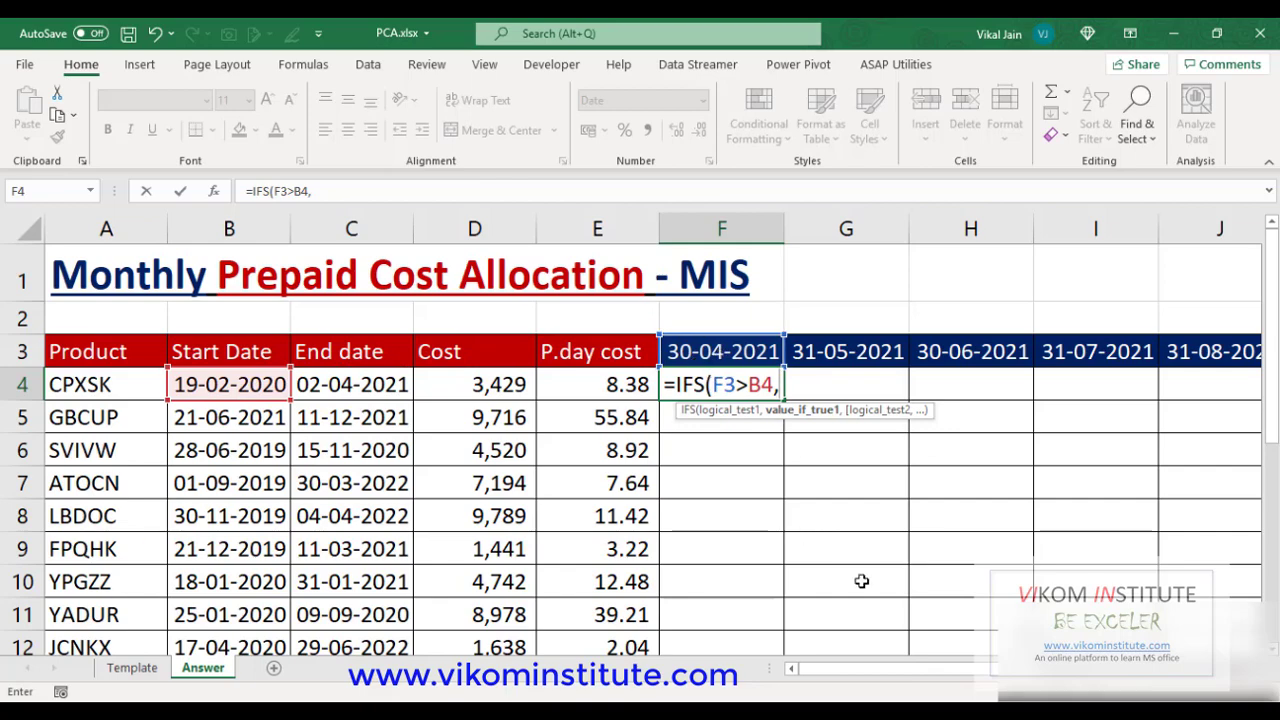
# - Extend the IFS formula in F4 with MAX(EOMONTH(F3,-1)+1 as the start of its first true value
pyautogui.write('max')
pyautogui.press('Tab')
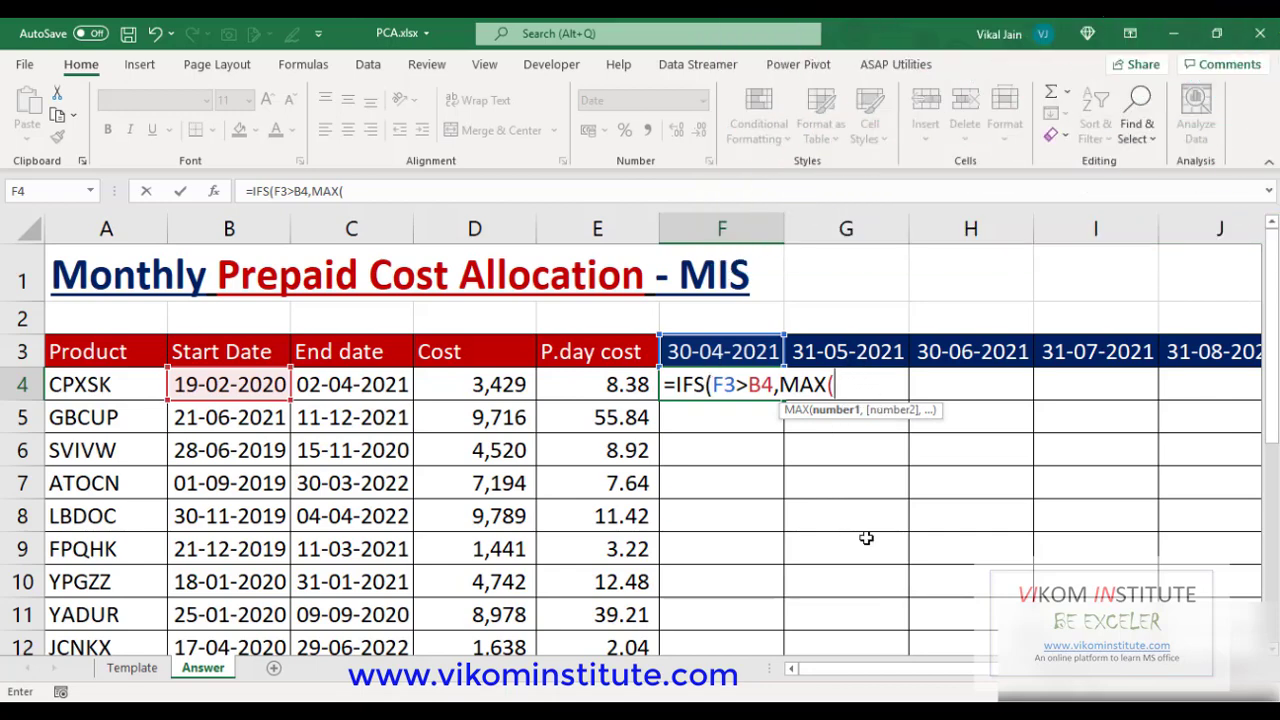
pyautogui.write('eo')
pyautogui.press('Tab')
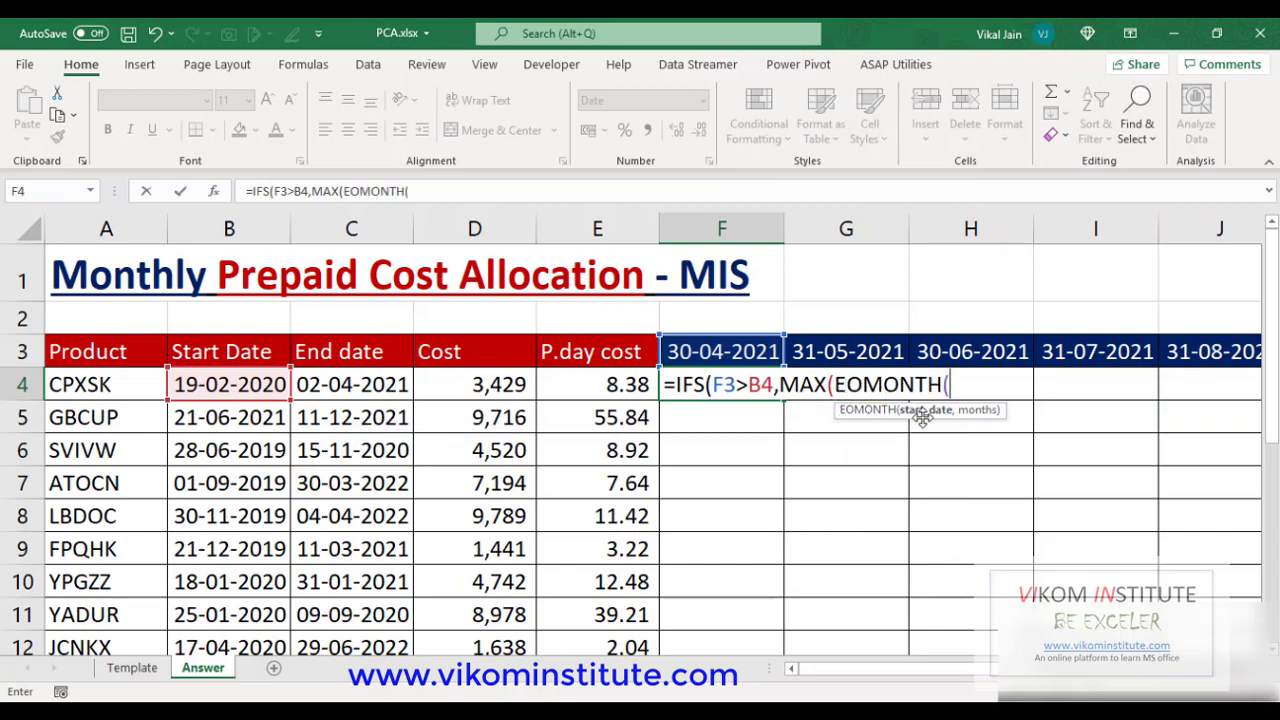
pyautogui.click(744, 350)
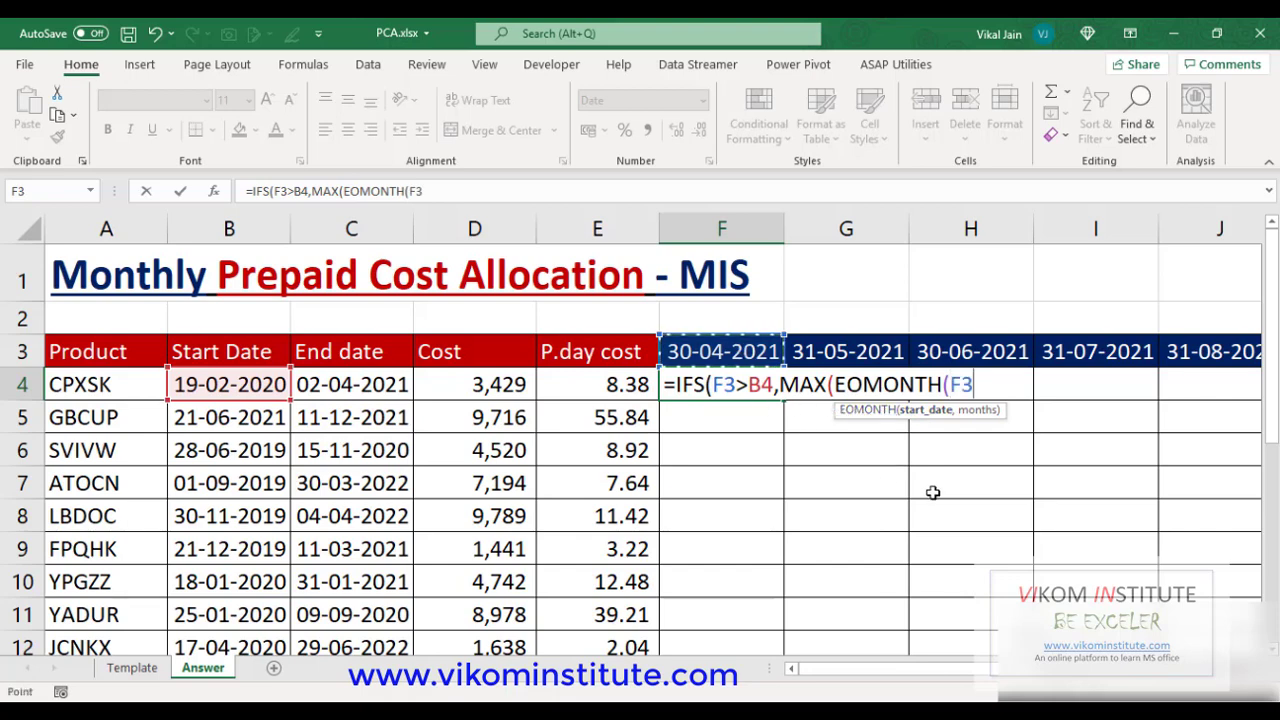
pyautogui.write(',-1')
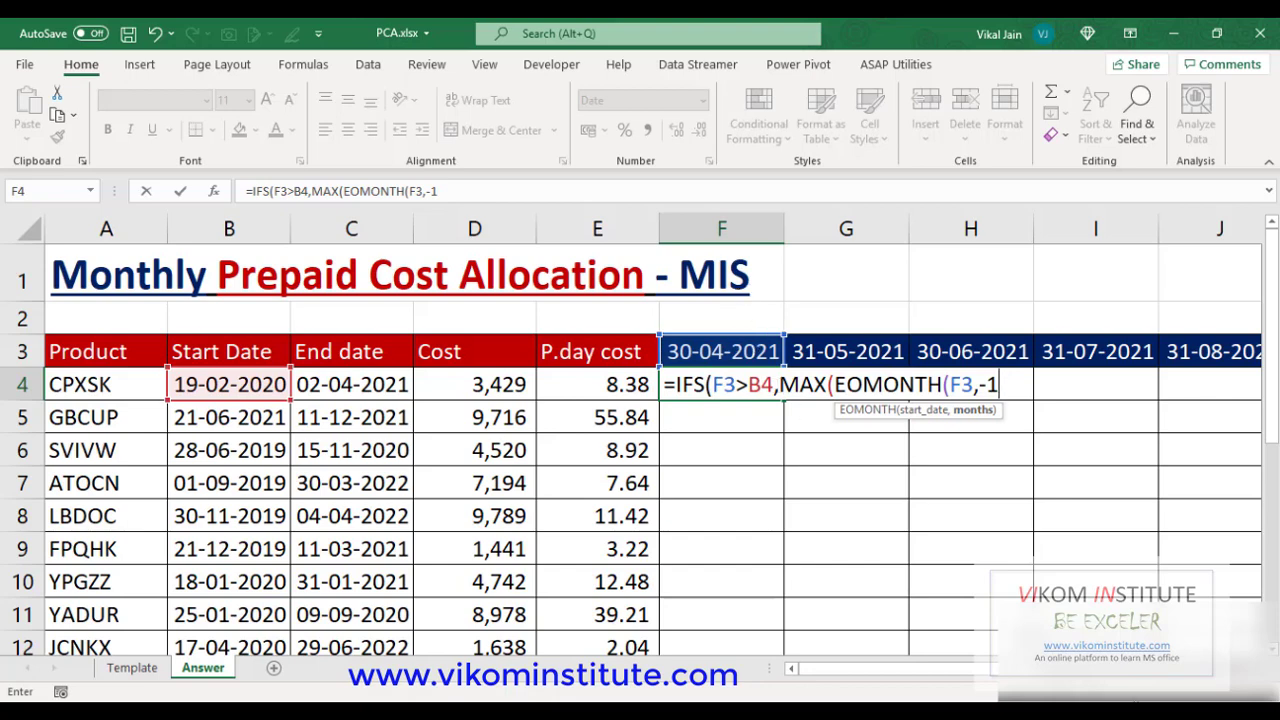
pyautogui.write(')+')
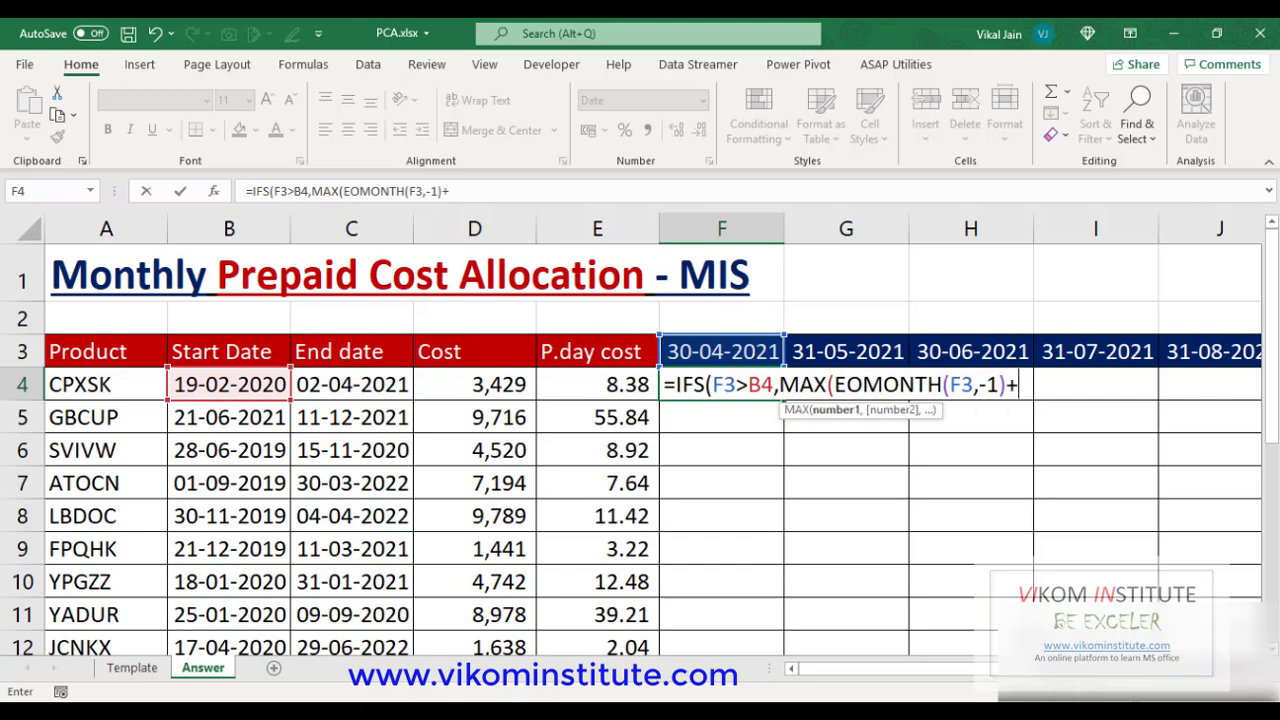
pyautogui.write('1')
# - Close the MAX function in F4's formula, evaluate MAX(EOMONTH(F3,-1)+1) in place, and restore the formula text
pyautogui.moveTo(779, 384); pyautogui.dragTo(1032, 384)
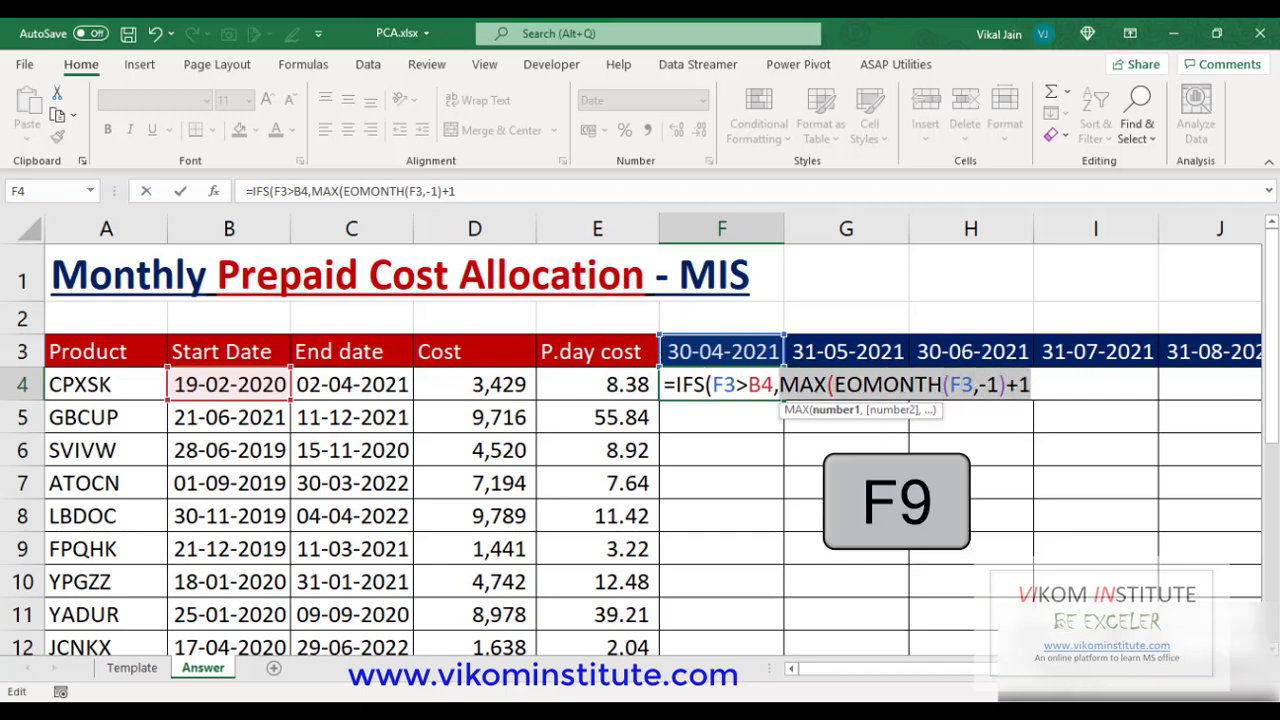
pyautogui.press('F9')
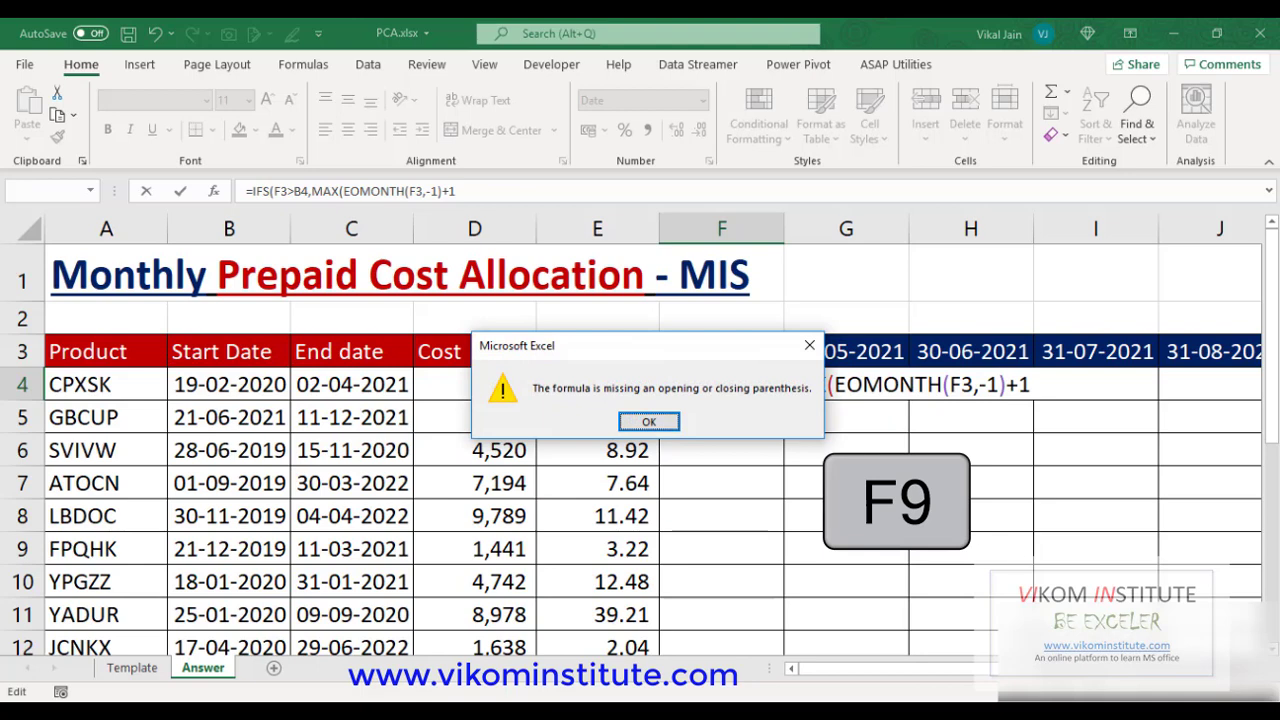
pyautogui.click(648, 421)
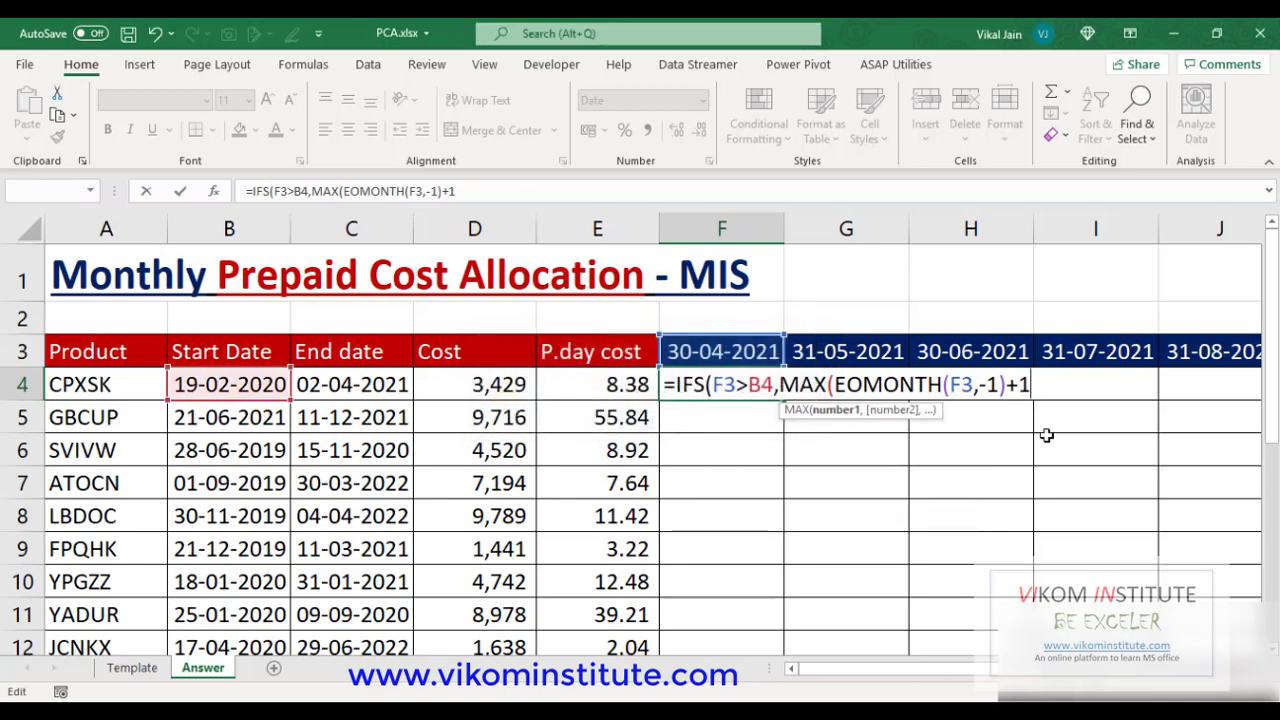
pyautogui.write(')')
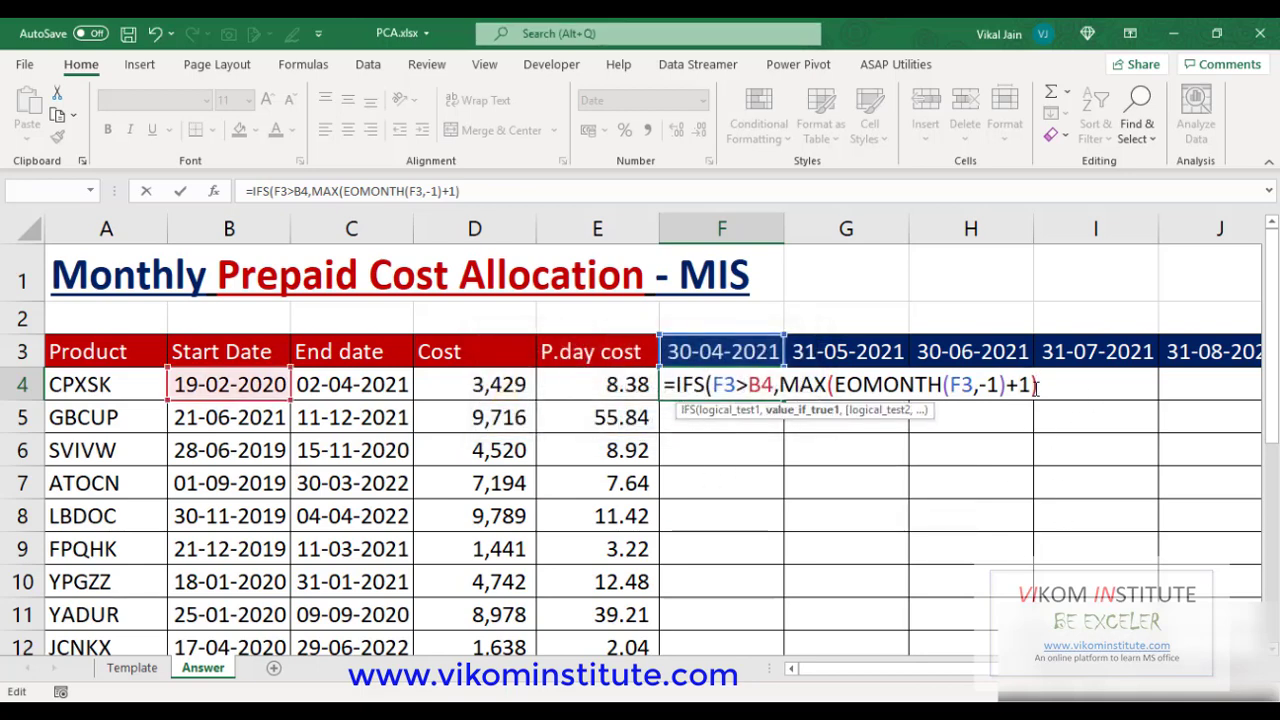
pyautogui.moveTo(1036, 388); pyautogui.dragTo(788, 388)
pyautogui.hotkey('ctrl', 'c')
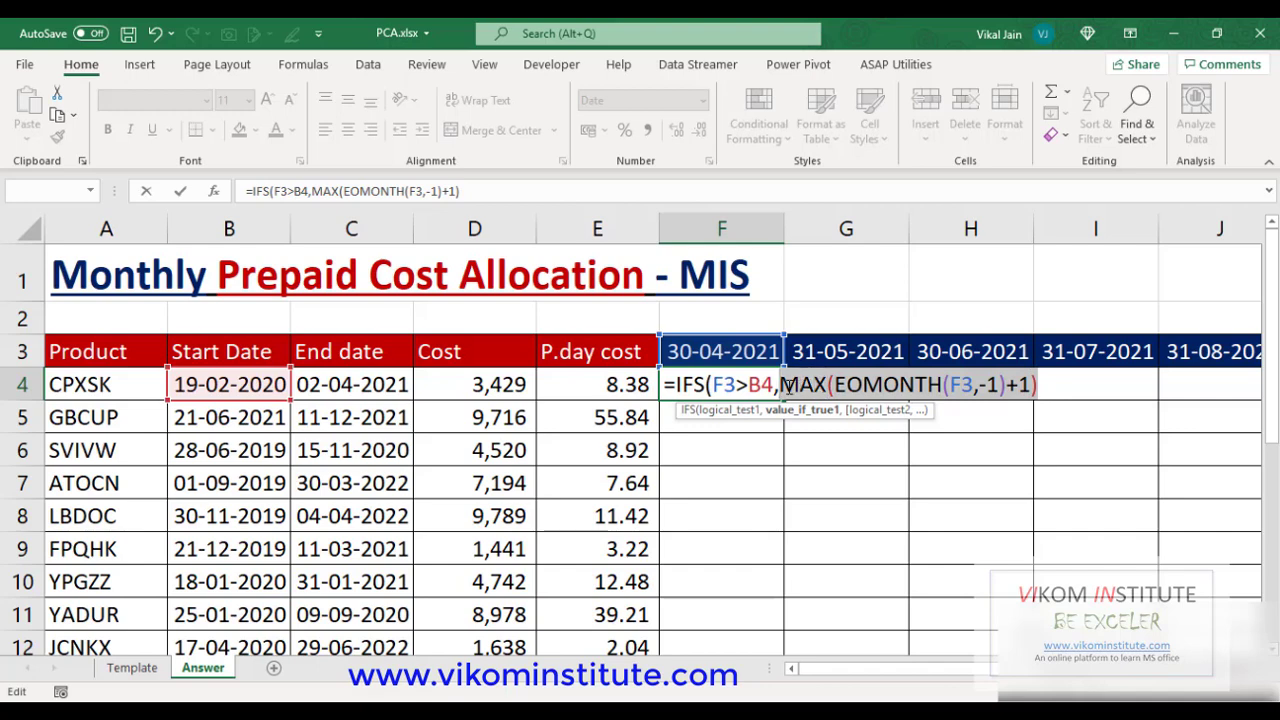
pyautogui.press('F9')
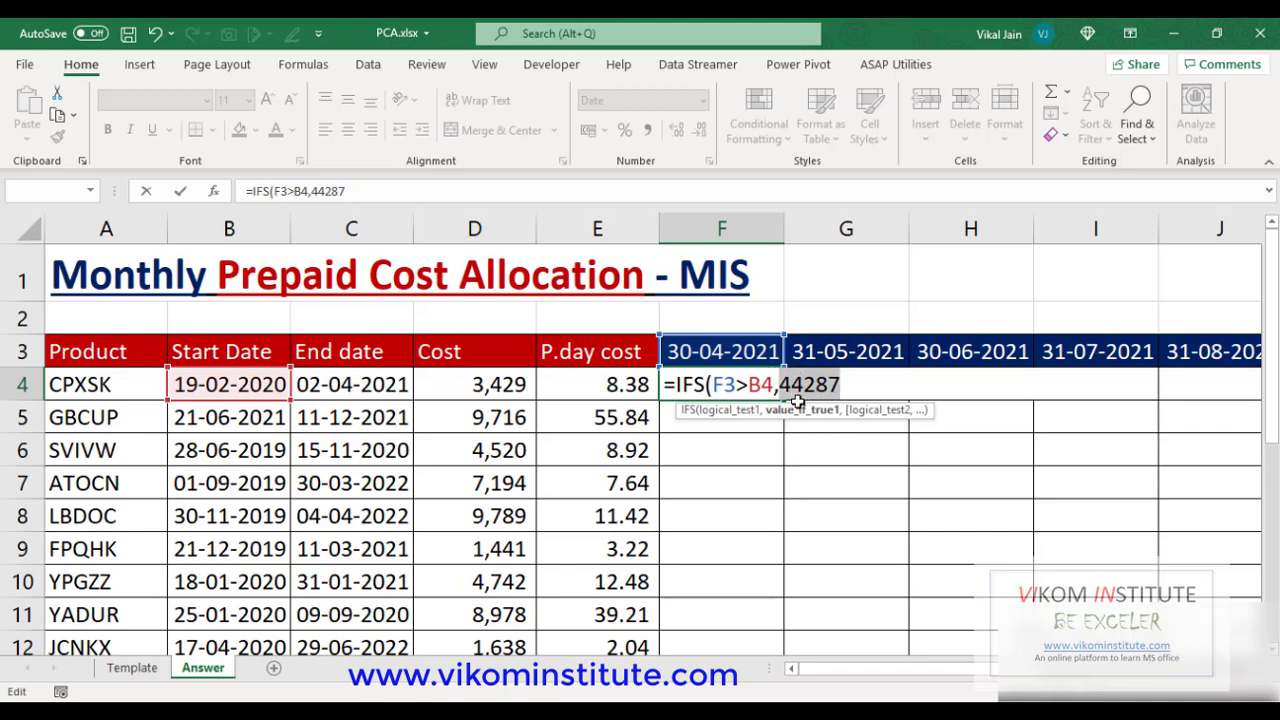
pyautogui.hotkey('ctrl', 'v')
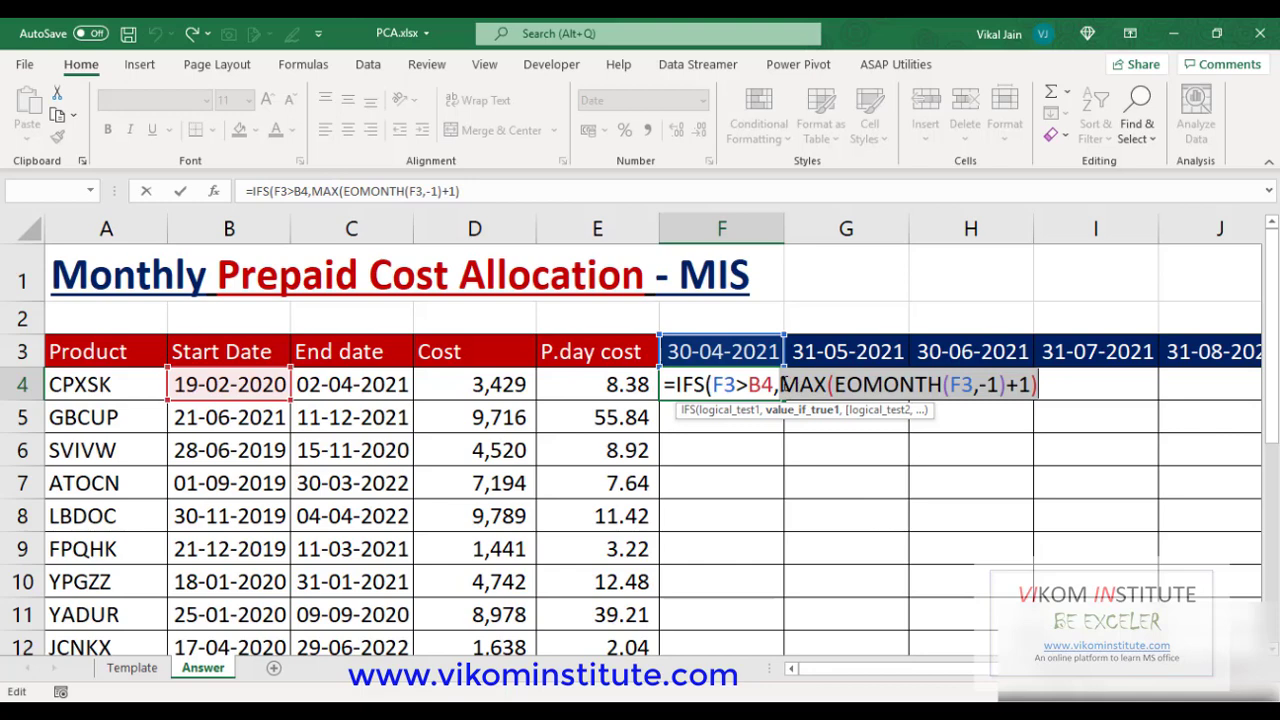
# - Wrap the MAX expression in F4 in a TEXT function with the format "DD/mm/yyyy"
pyautogui.click(786, 386)
pyautogui.write('text')
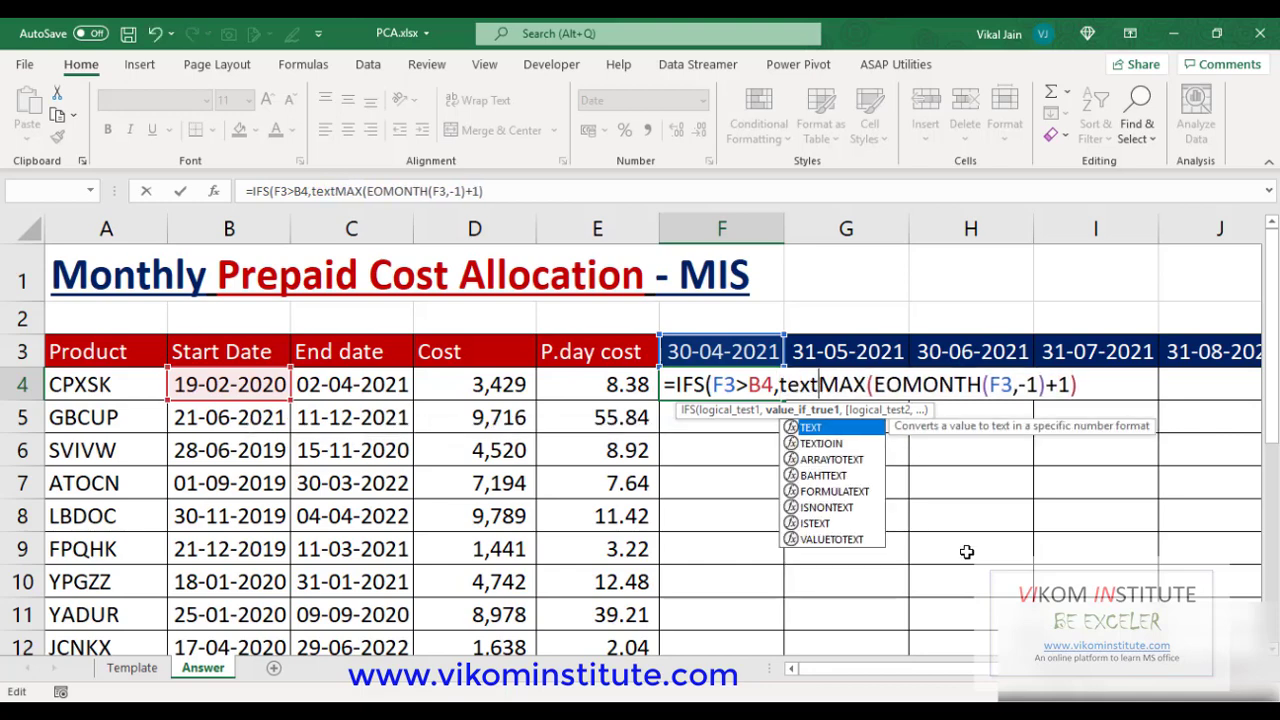
pyautogui.press('Tab')
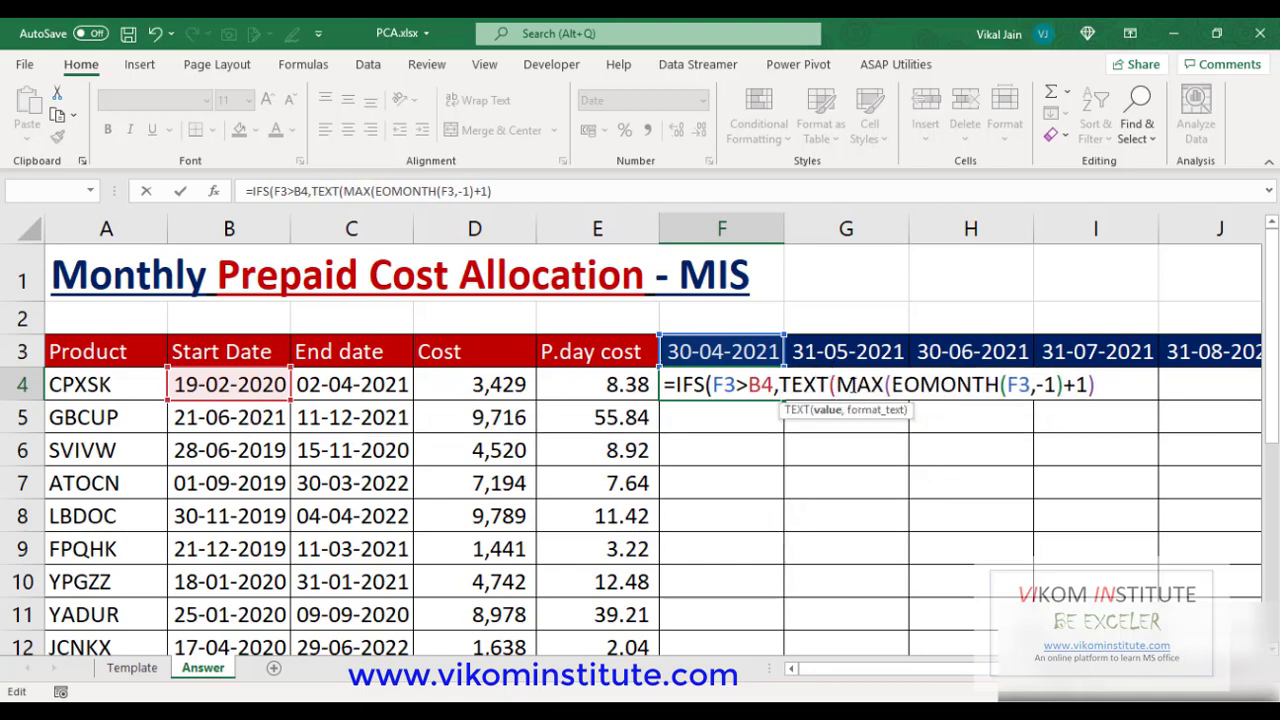
pyautogui.click(1120, 392)
pyautogui.write(',"DD')
pyautogui.write('mm')
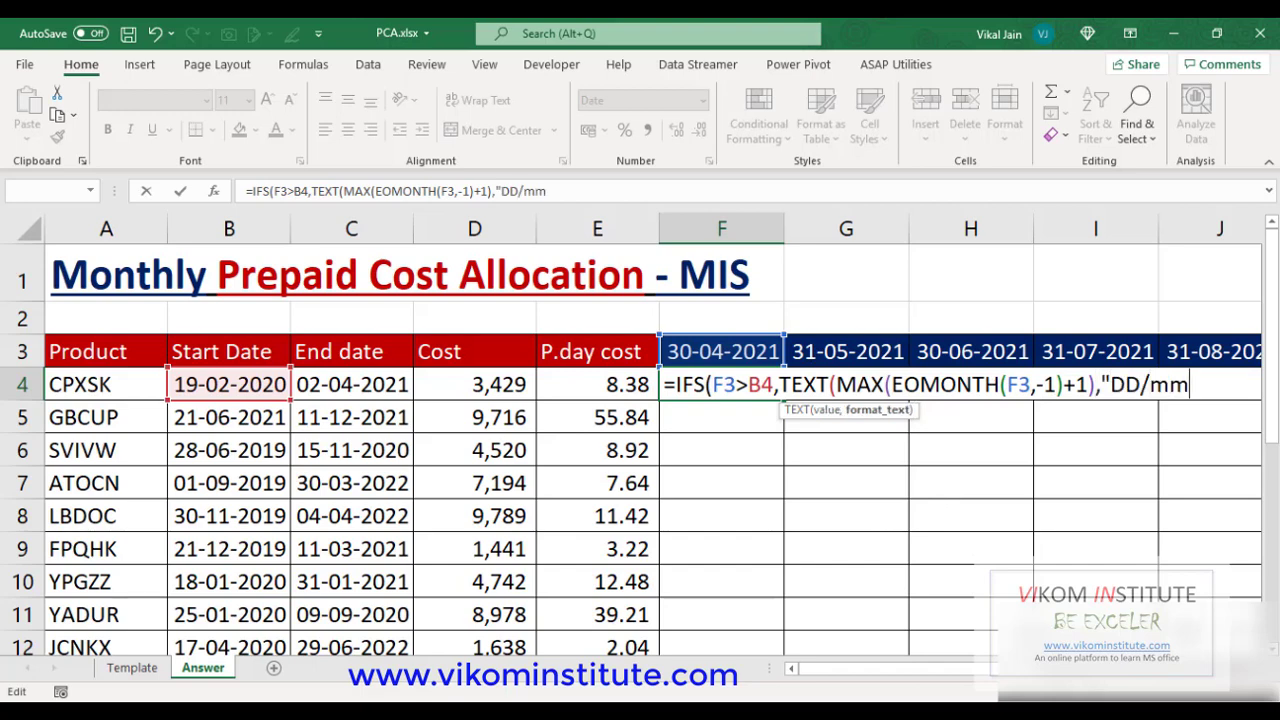
pyautogui.write('YYYY')
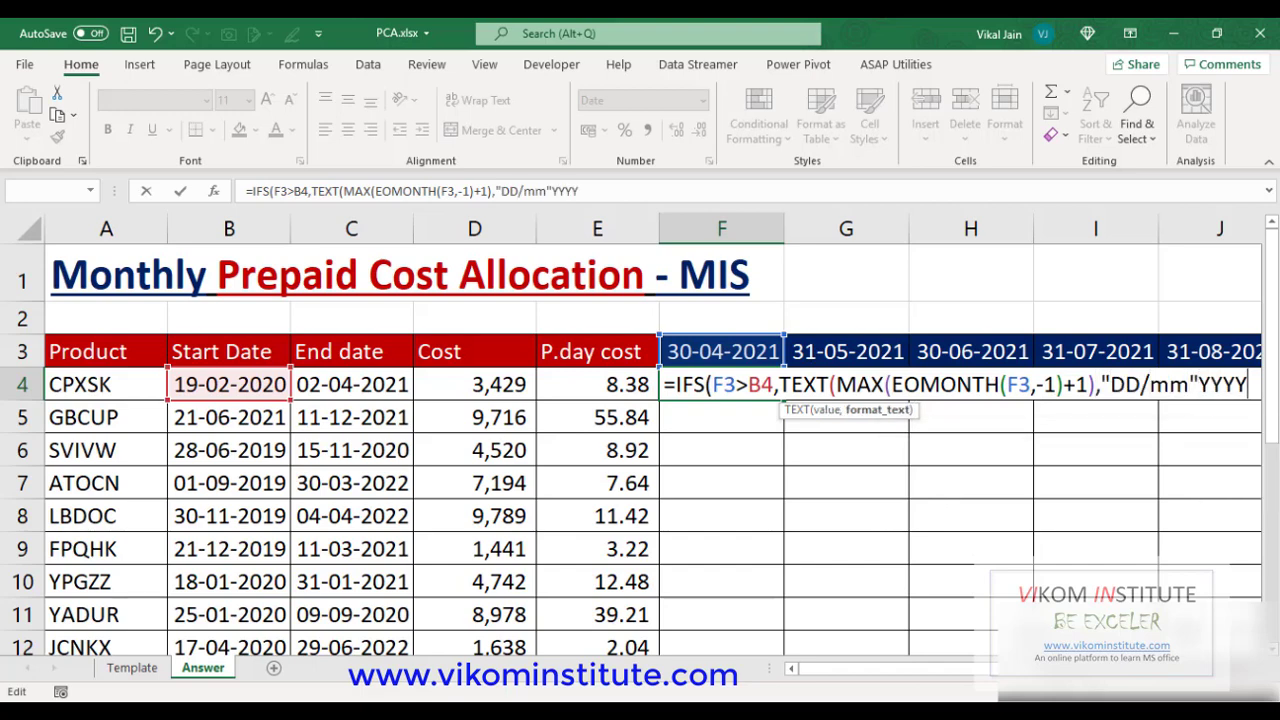
pyautogui.press('BackSpace')
pyautogui.press('BackSpace')
pyautogui.press('BackSpace')
pyautogui.press('BackSpace')
pyautogui.write('/y')
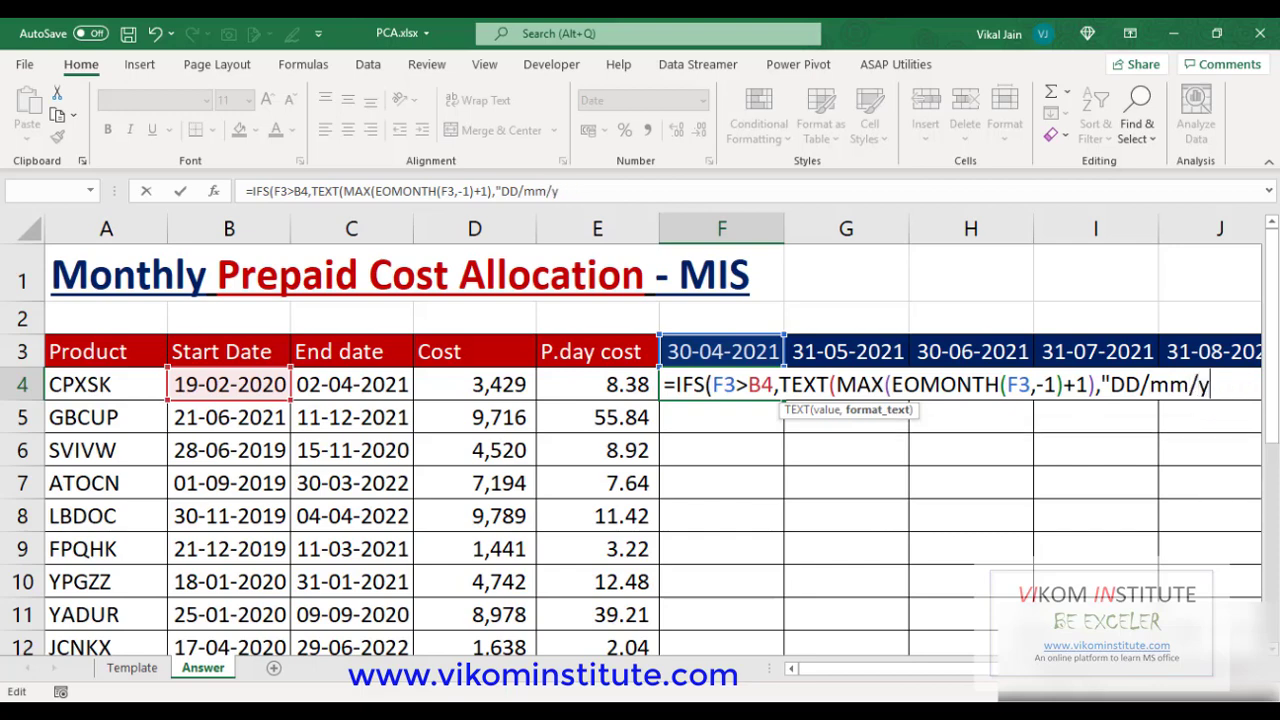
pyautogui.write('yyy")')
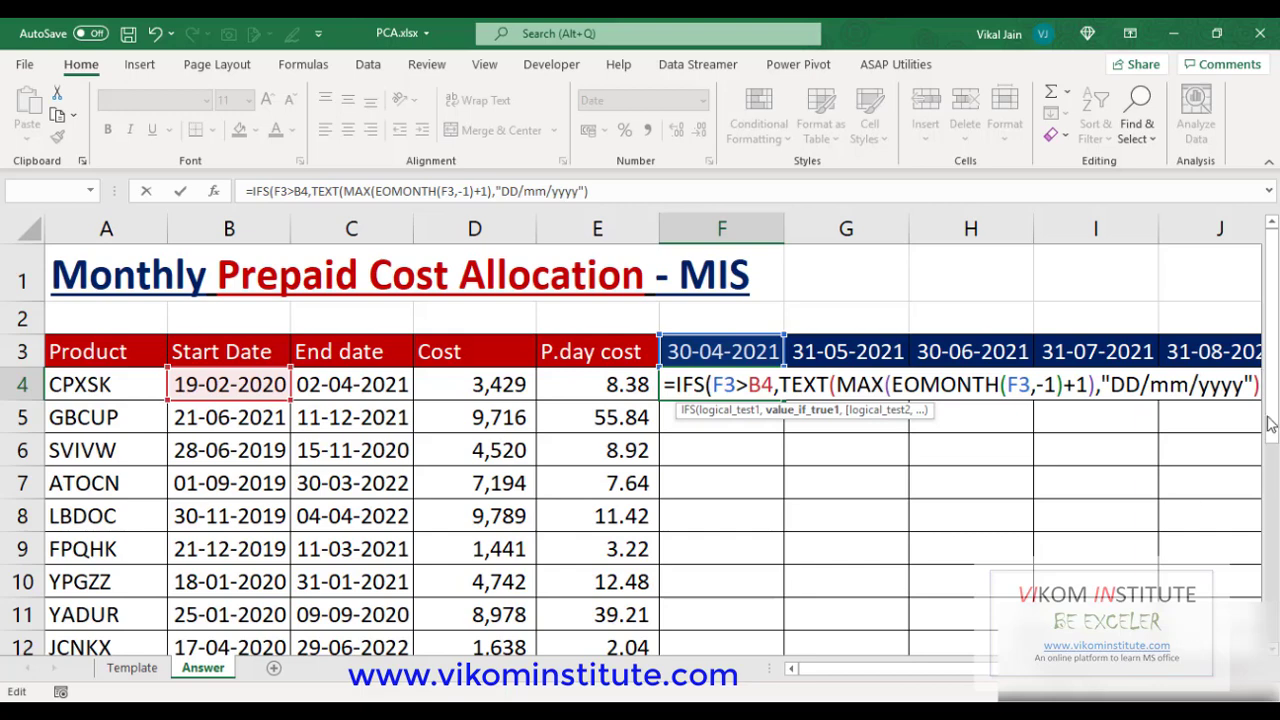
# - Evaluate the TEXT expression in F4's formula in place to check its date, and restore the formula text
pyautogui.moveTo(1262, 385); pyautogui.dragTo(778, 385)
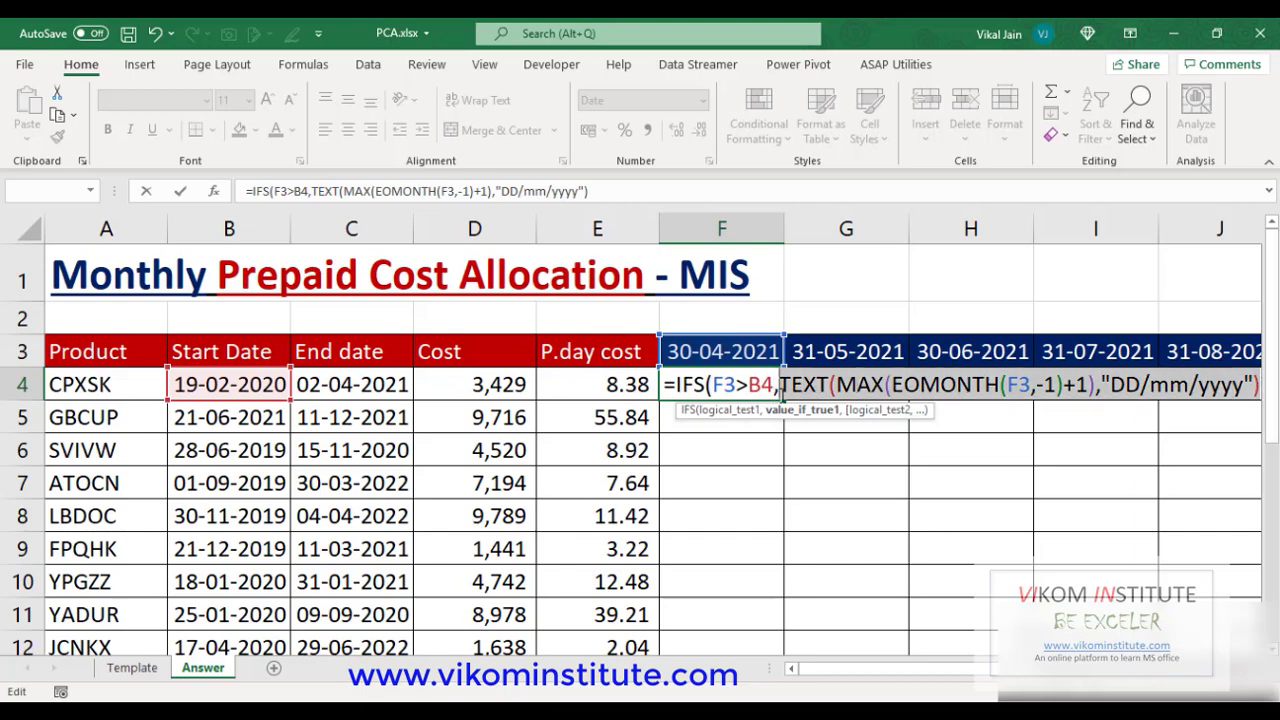
pyautogui.press('F9')
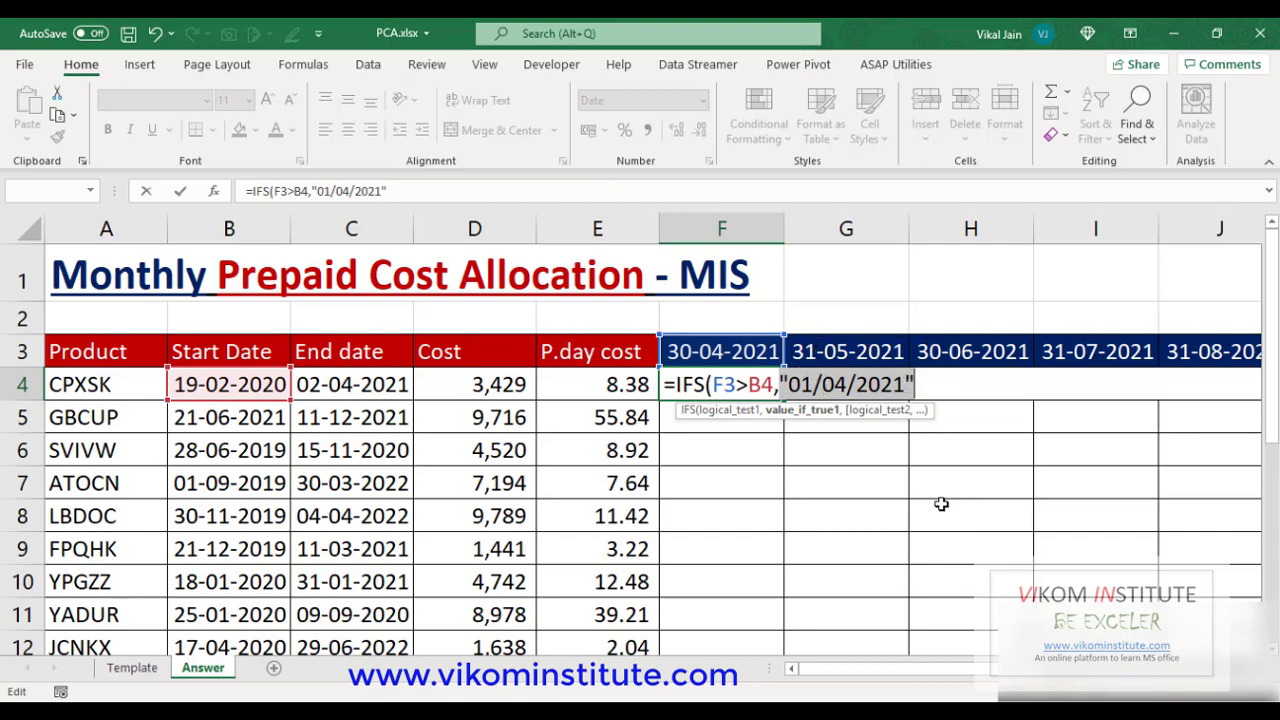
pyautogui.hotkey('ctrl', 'z')
pyautogui.press('F9')
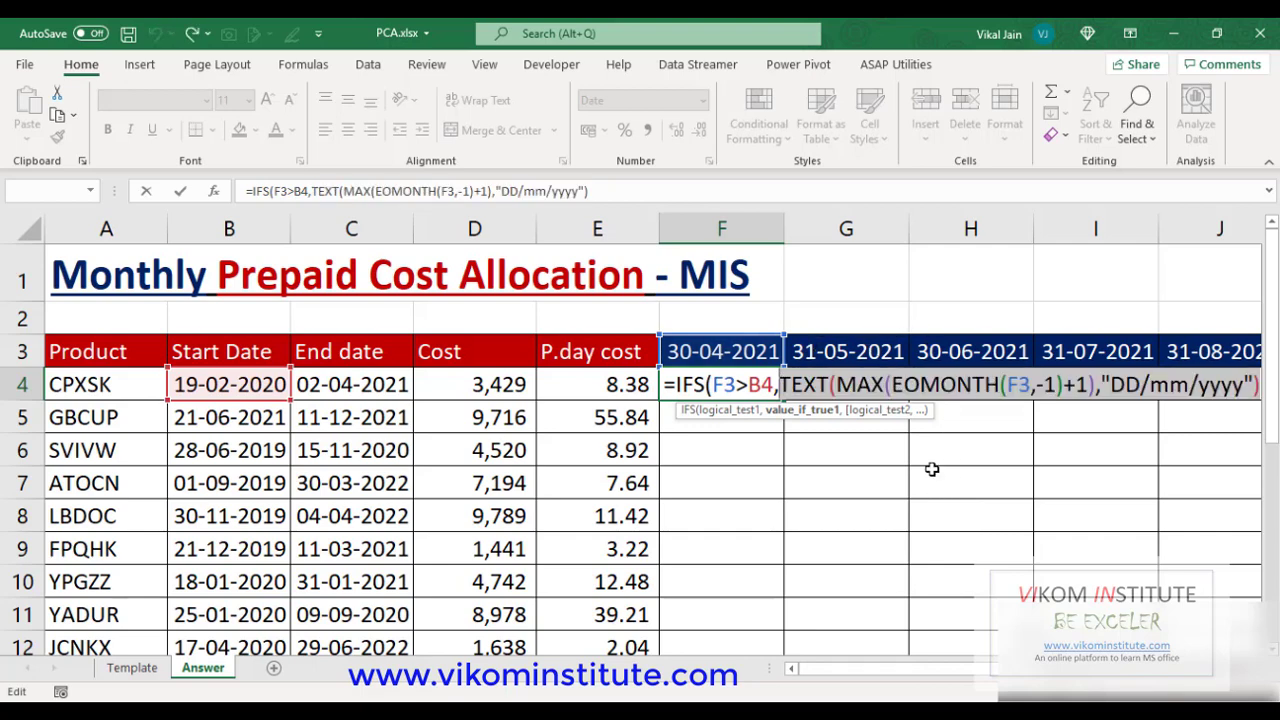
pyautogui.hotkey('ctrl', 'z')
# - Remove the TEXT function, its "DD/mm/yyyy" format and the closing parentheses, leaving MAX(EOMONTH(F3,-1)+1 open in F4
pyautogui.click(836, 384)
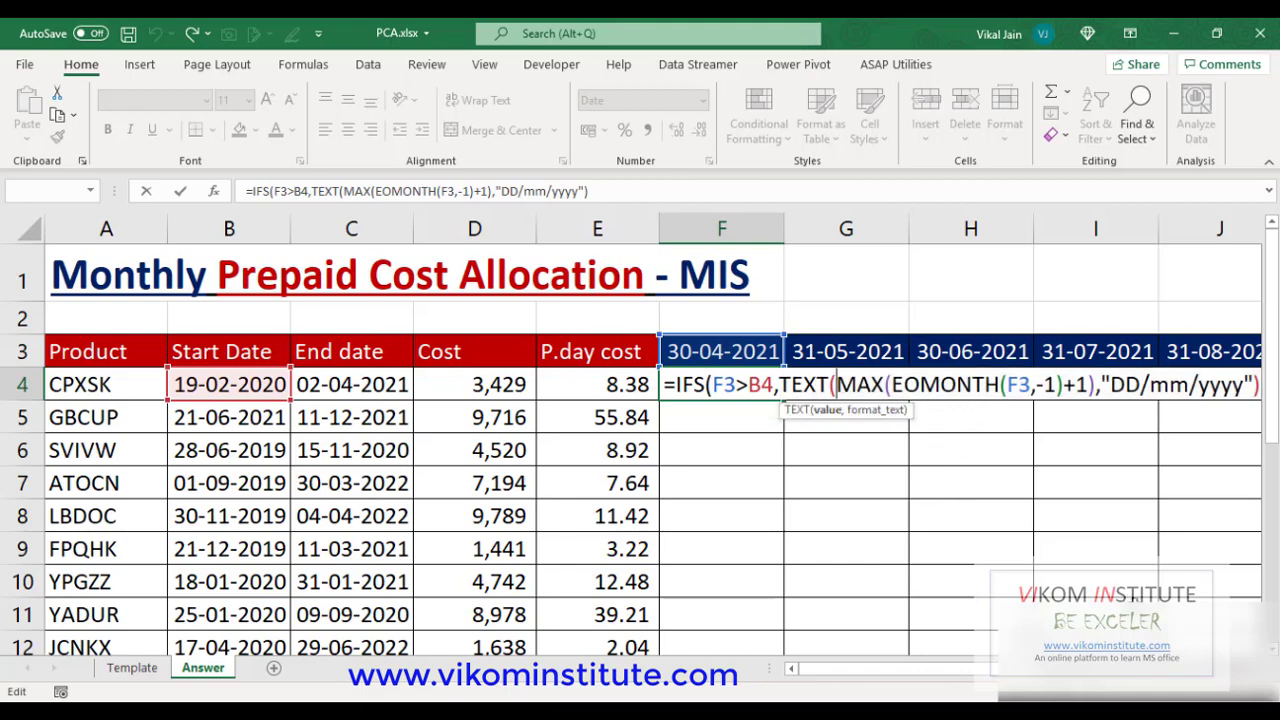
pyautogui.press('BackSpace')
pyautogui.press('BackSpace')
pyautogui.press('BackSpace')
pyautogui.press('BackSpace')
pyautogui.press('BackSpace')
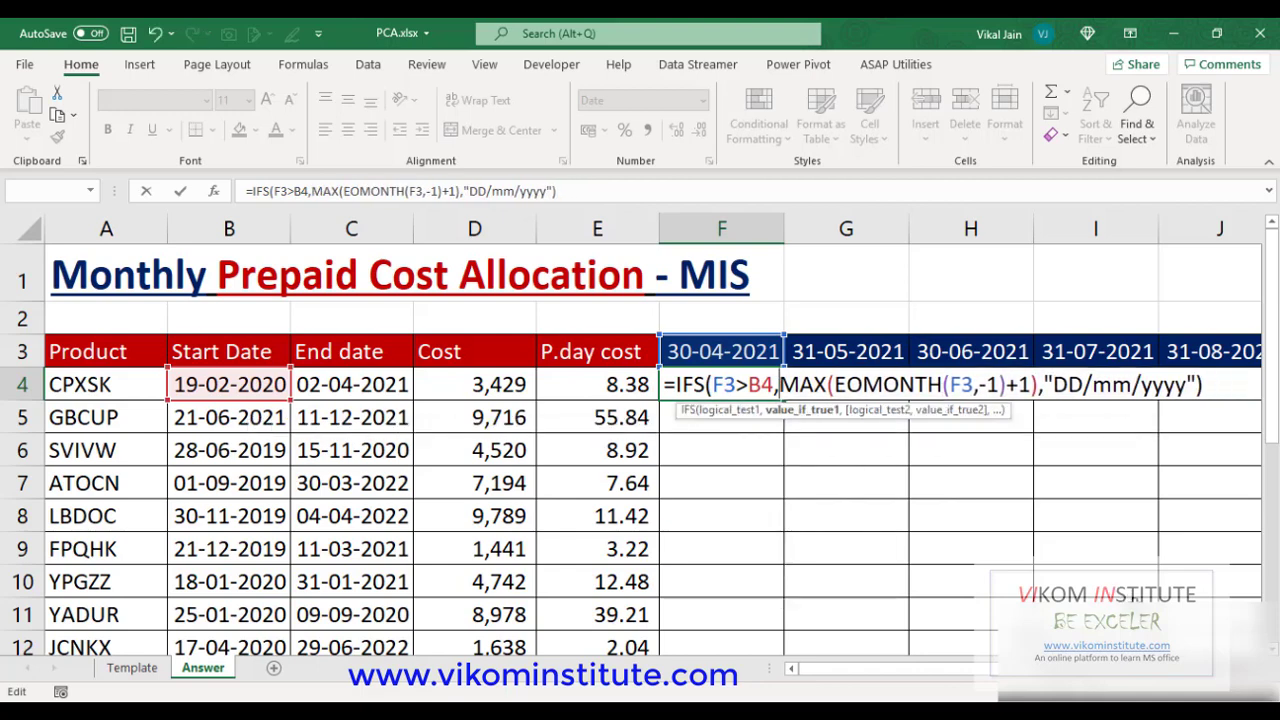
pyautogui.click(828, 384)
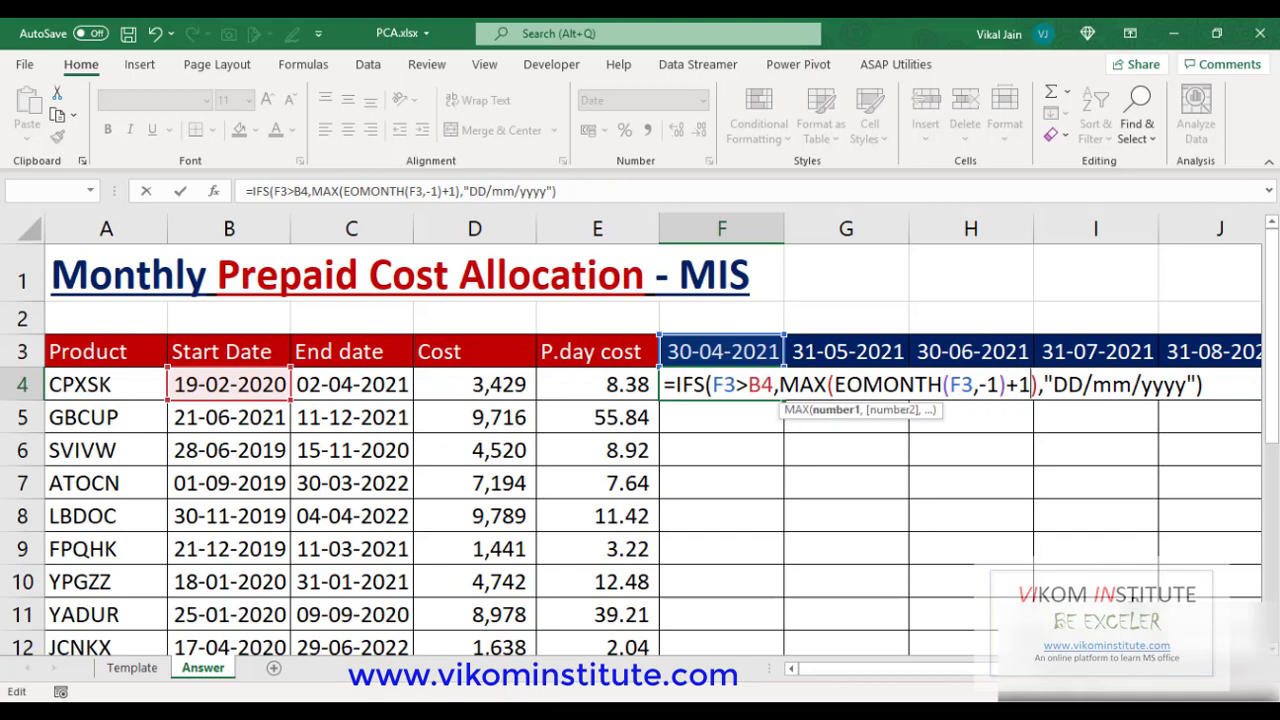
pyautogui.click(1038, 384)
pyautogui.moveTo(1038, 384); pyautogui.dragTo(1204, 385)
pyautogui.press('BackSpace')
pyautogui.press('BackSpace')
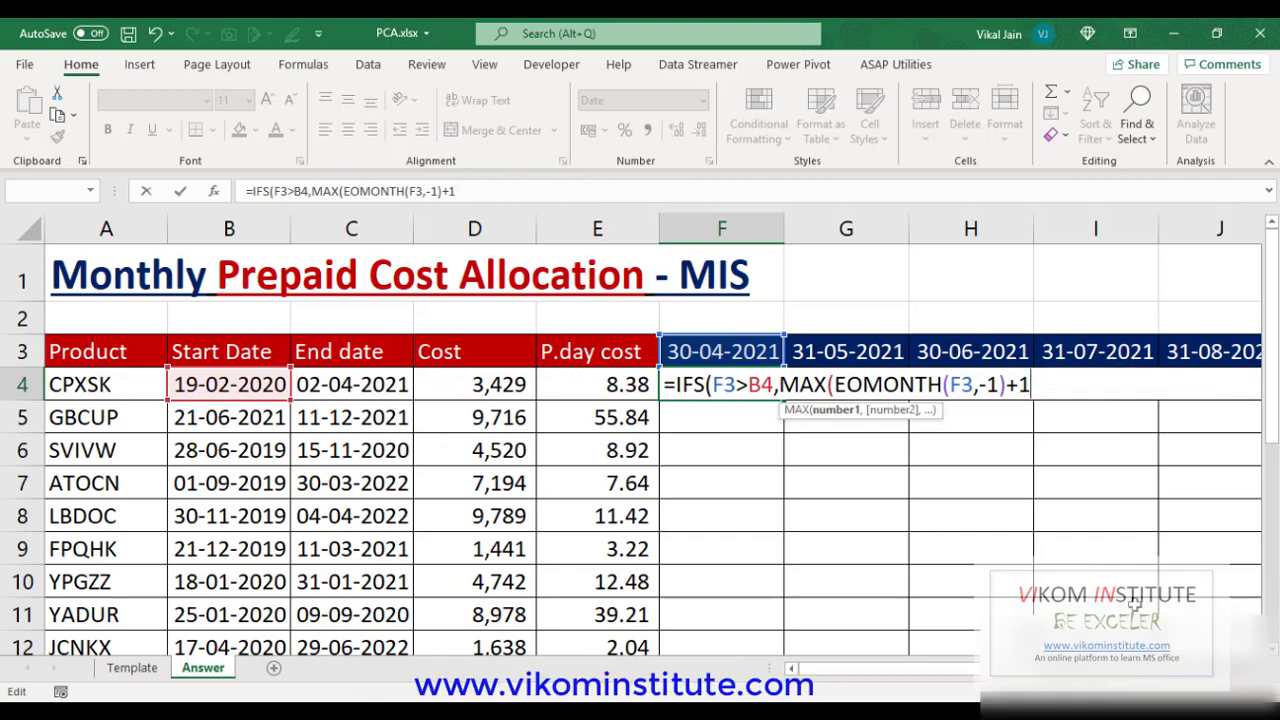
# - Add the start date B4 as the second MAX argument in F4's formula and close the MAX function
pyautogui.write(',')
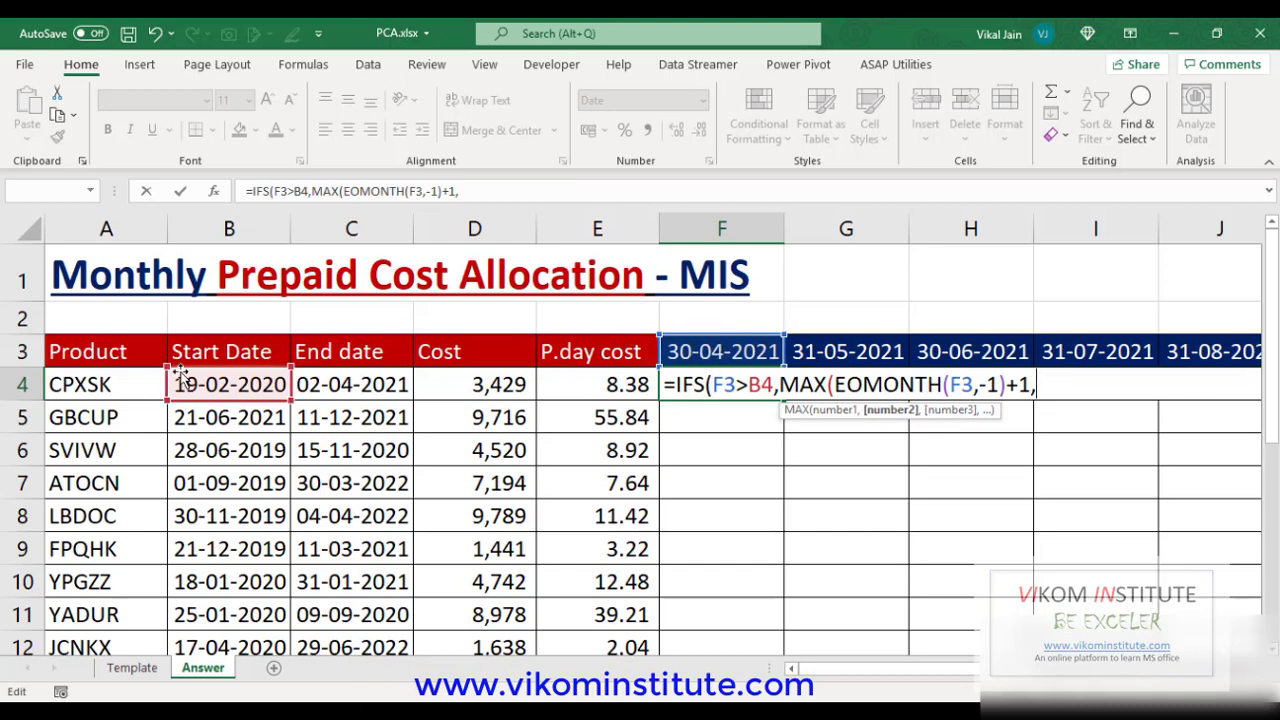
pyautogui.click(236, 386)
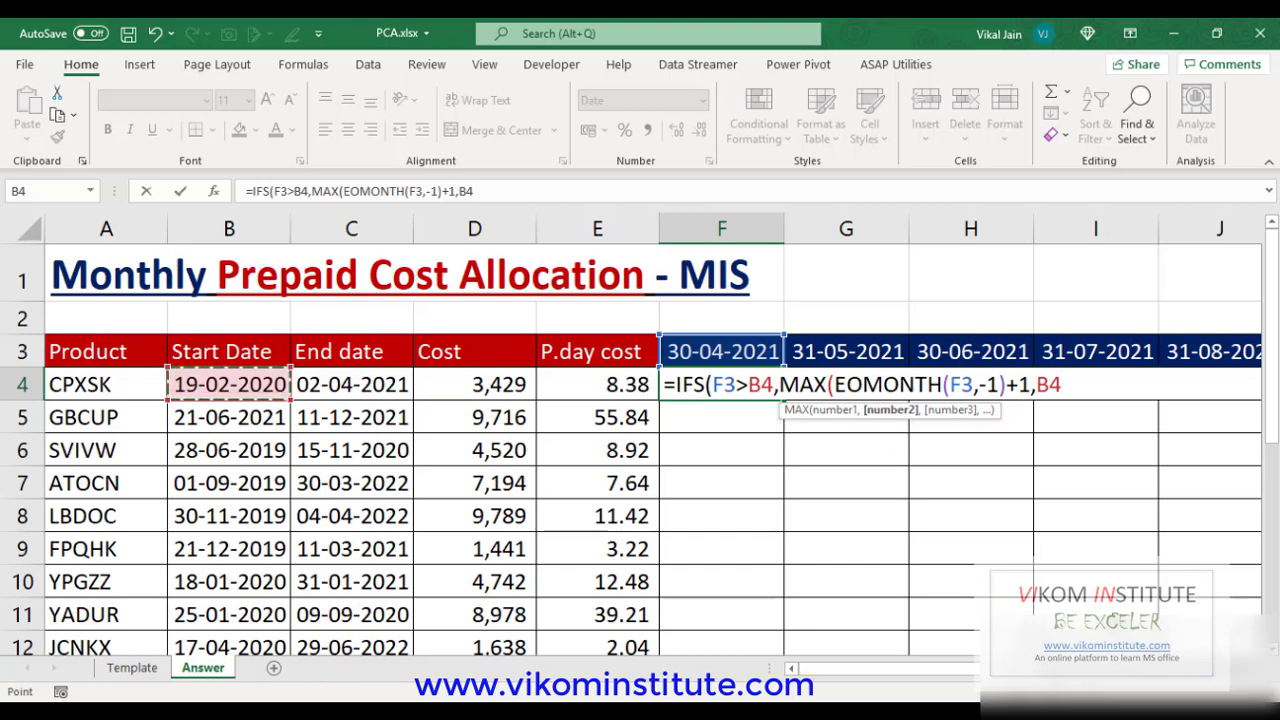
pyautogui.write(')')
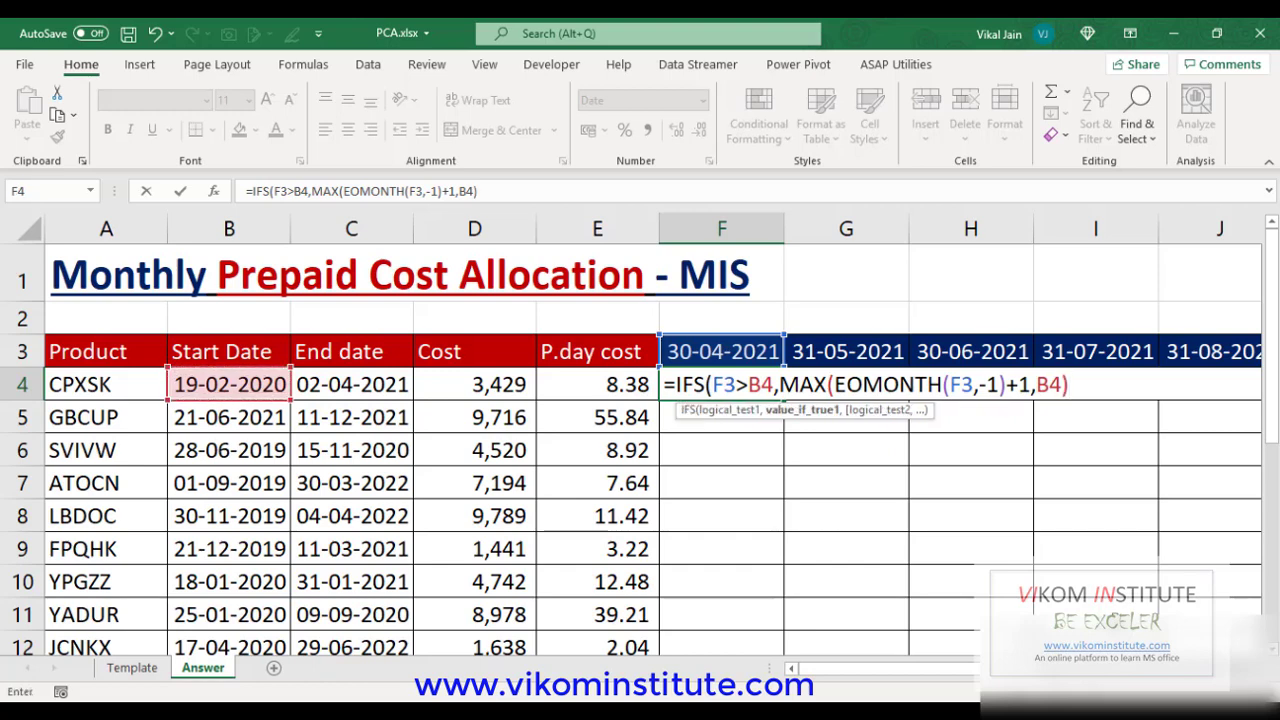
# - Add F3>C4 as the second logical test of the IFS formula in F4, with B4 as its true value
pyautogui.write(',')
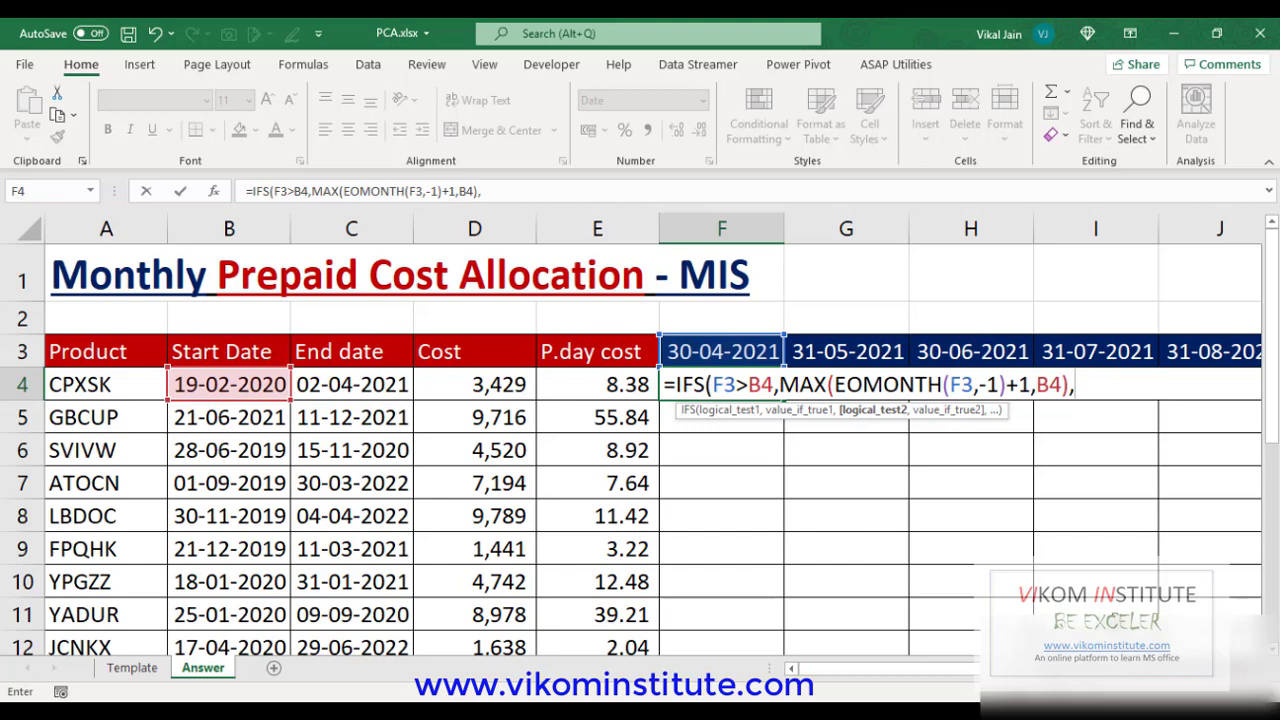
pyautogui.click(748, 357)
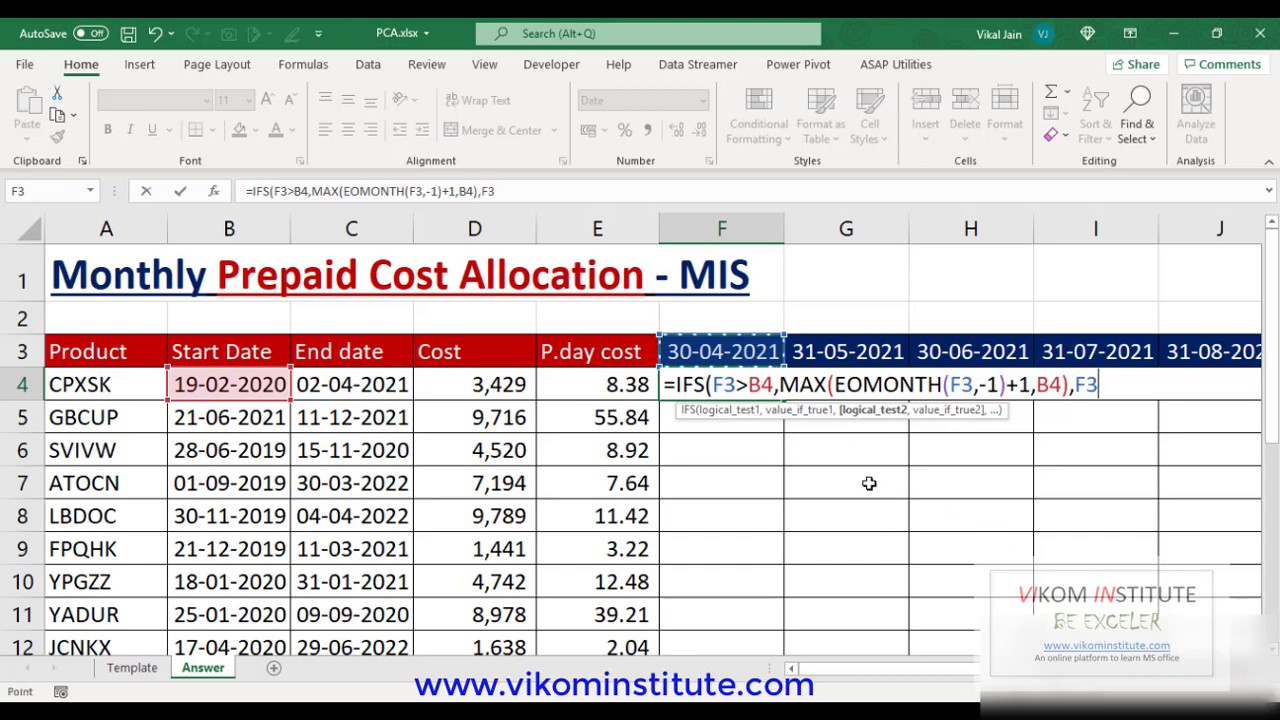
pyautogui.write('>')
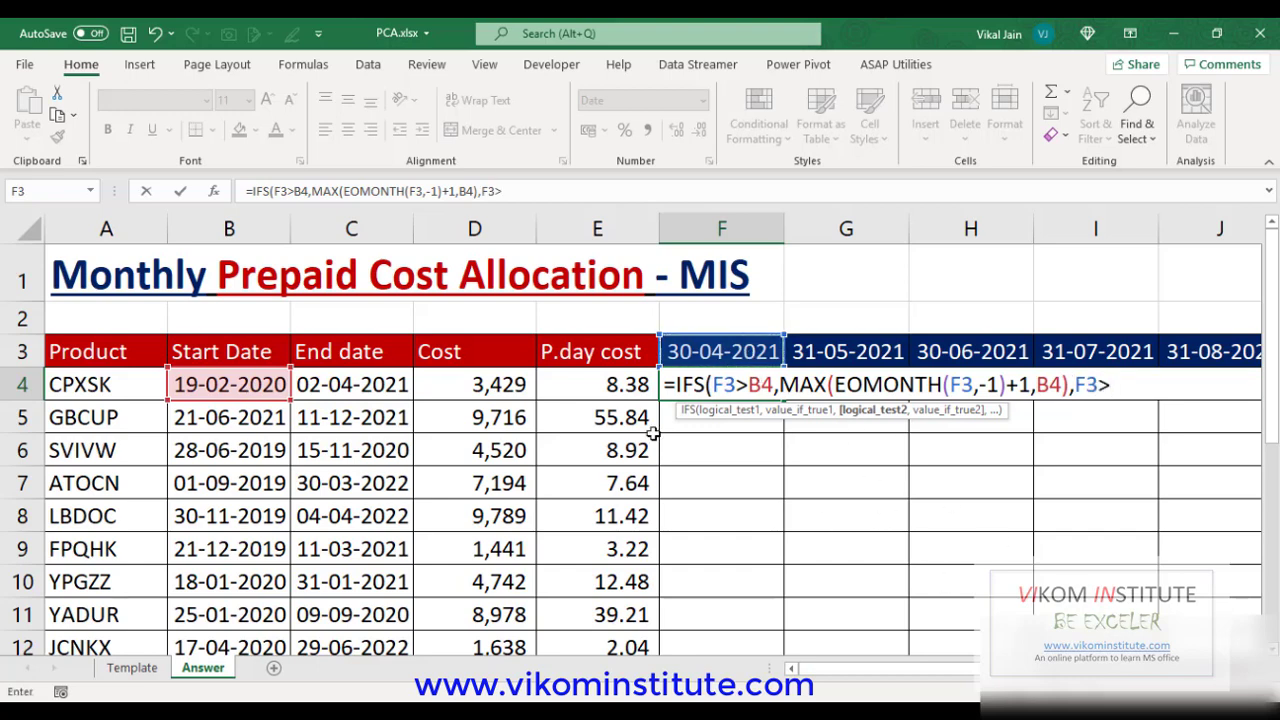
pyautogui.click(390, 392)
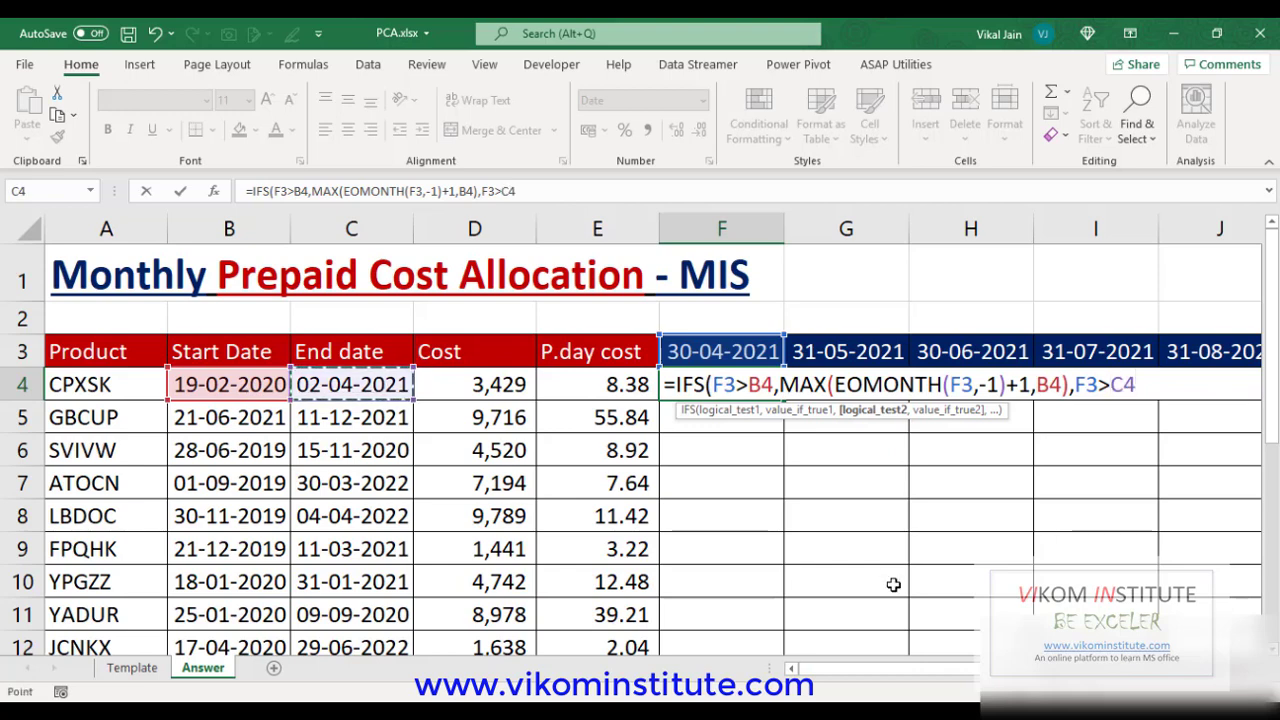
pyautogui.write(',')
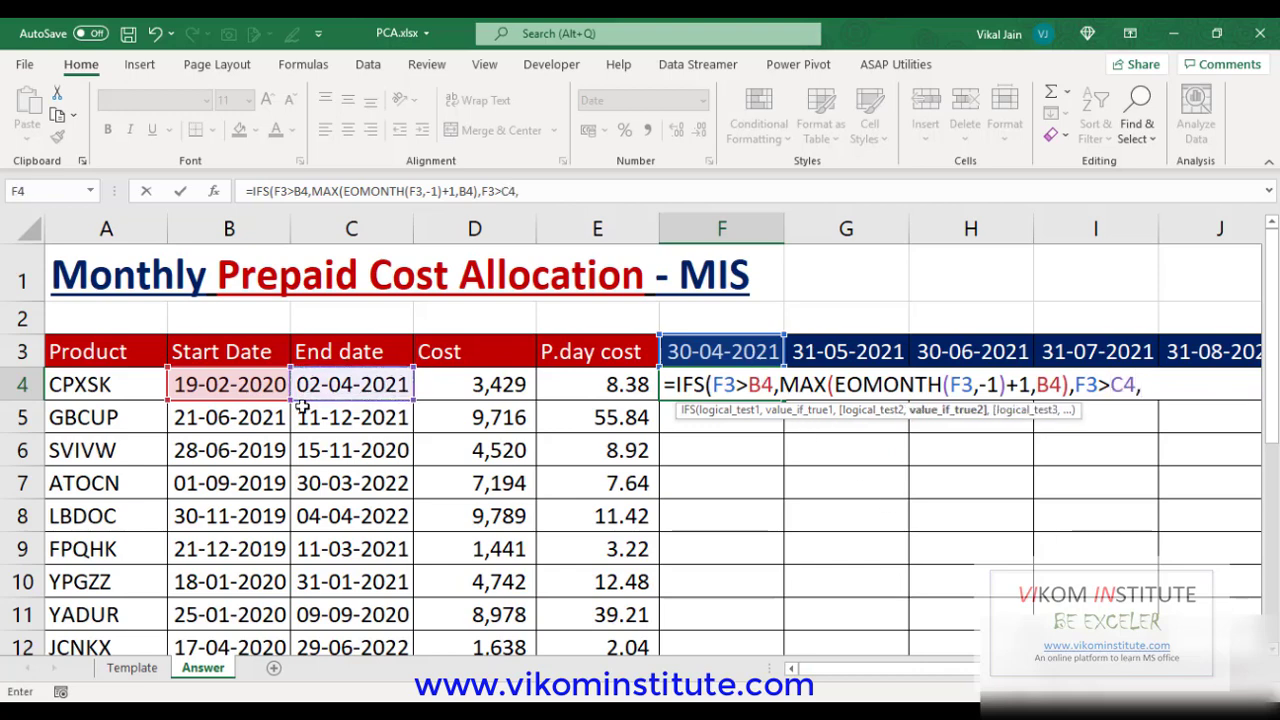
pyautogui.click(240, 390)
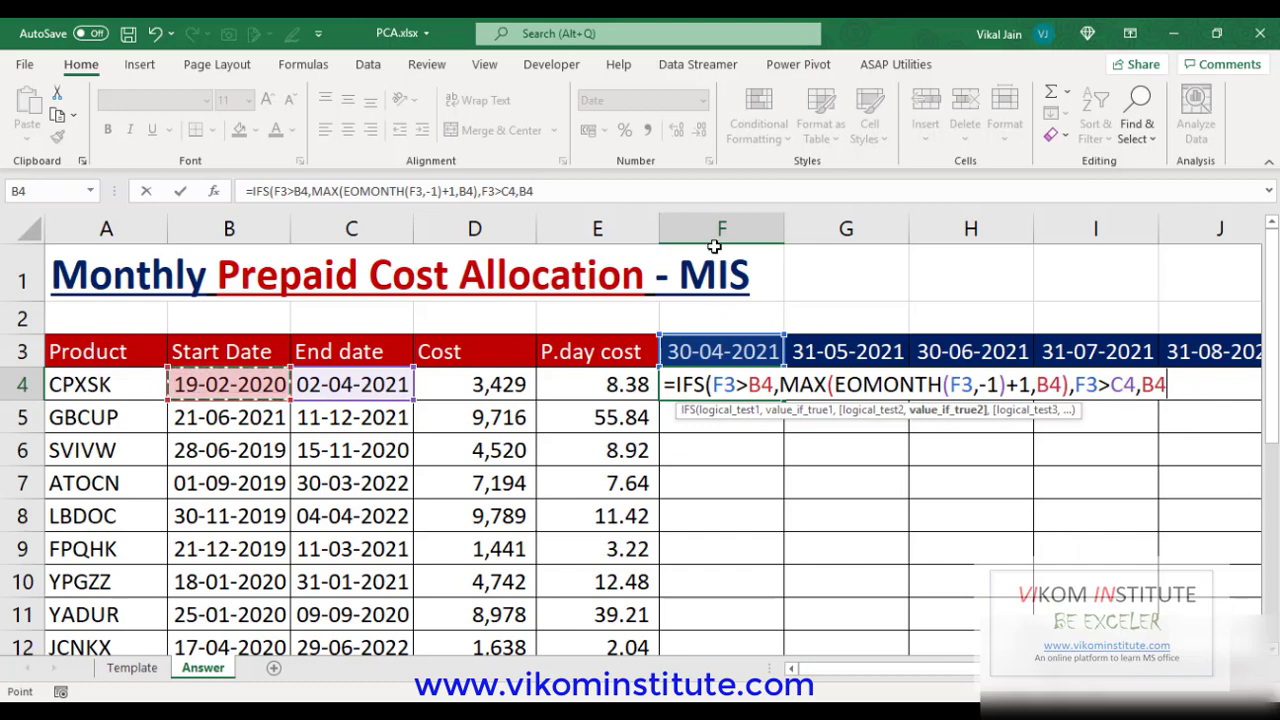
# - Convert the first logical test in F4 to mixed references, making it F$3>$B4
pyautogui.click(720, 384)
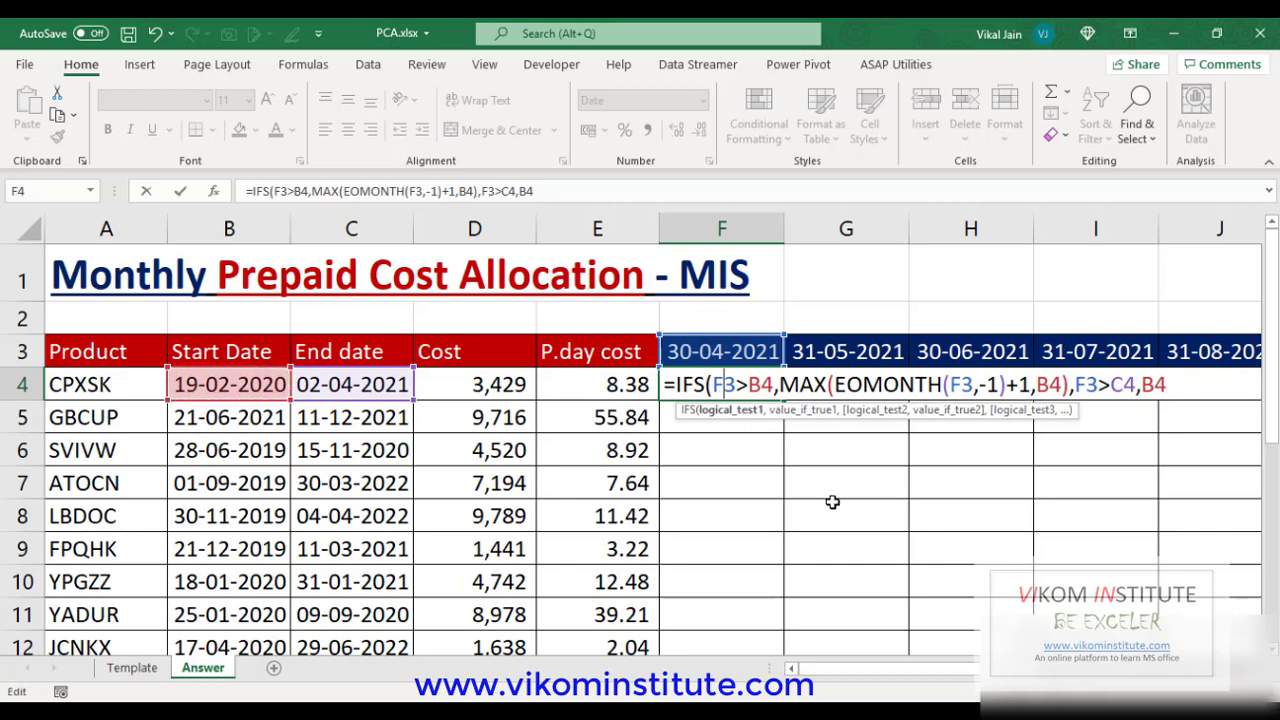
pyautogui.press('F4')
pyautogui.press('F4')
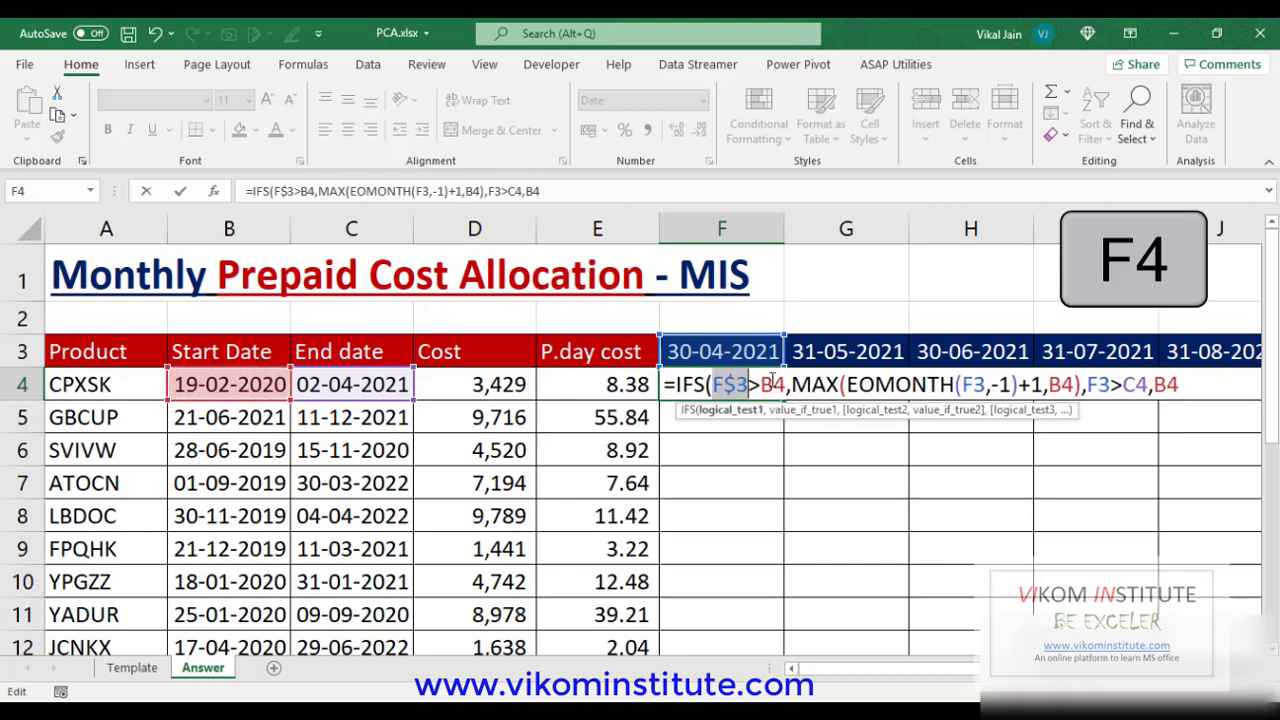
pyautogui.click(772, 384)
pyautogui.press('F4')
pyautogui.press('F4')
pyautogui.press('F4')
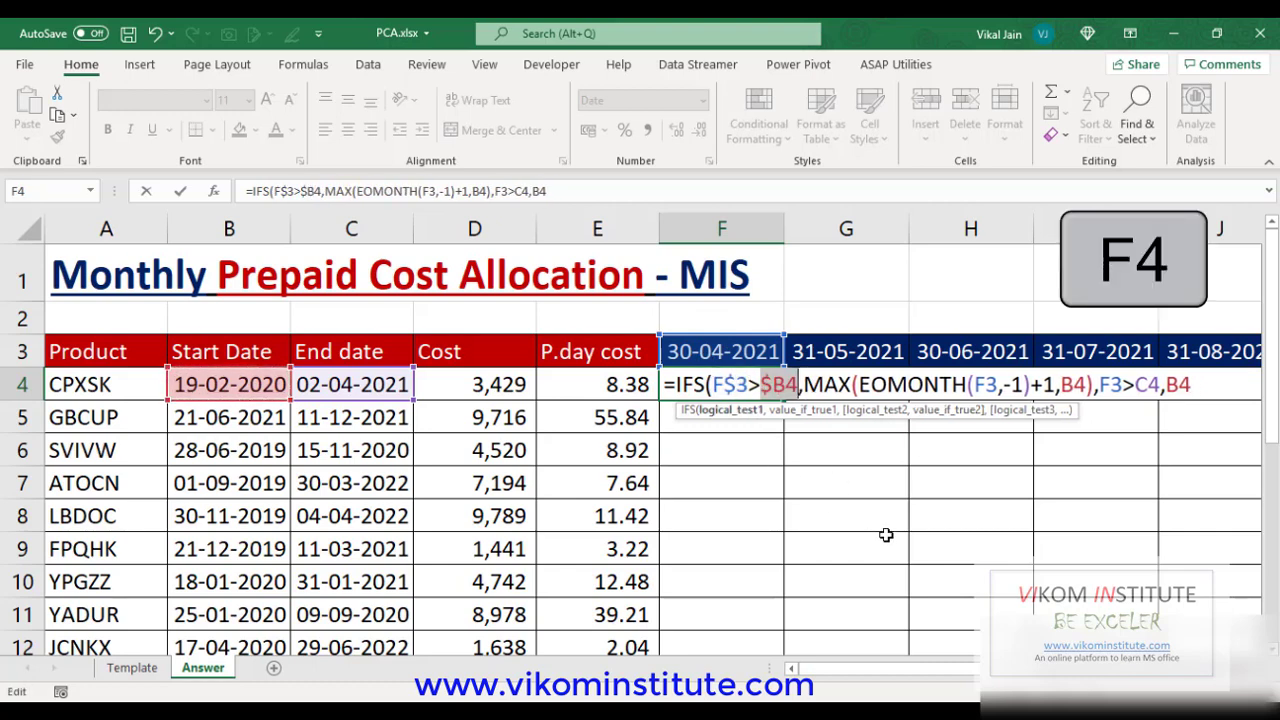
# - Convert the references inside the MAX function in F4 to F$3 for EOMONTH and $B4 for the second argument
pyautogui.click(990, 388)
pyautogui.press('F4')
pyautogui.press('F4')
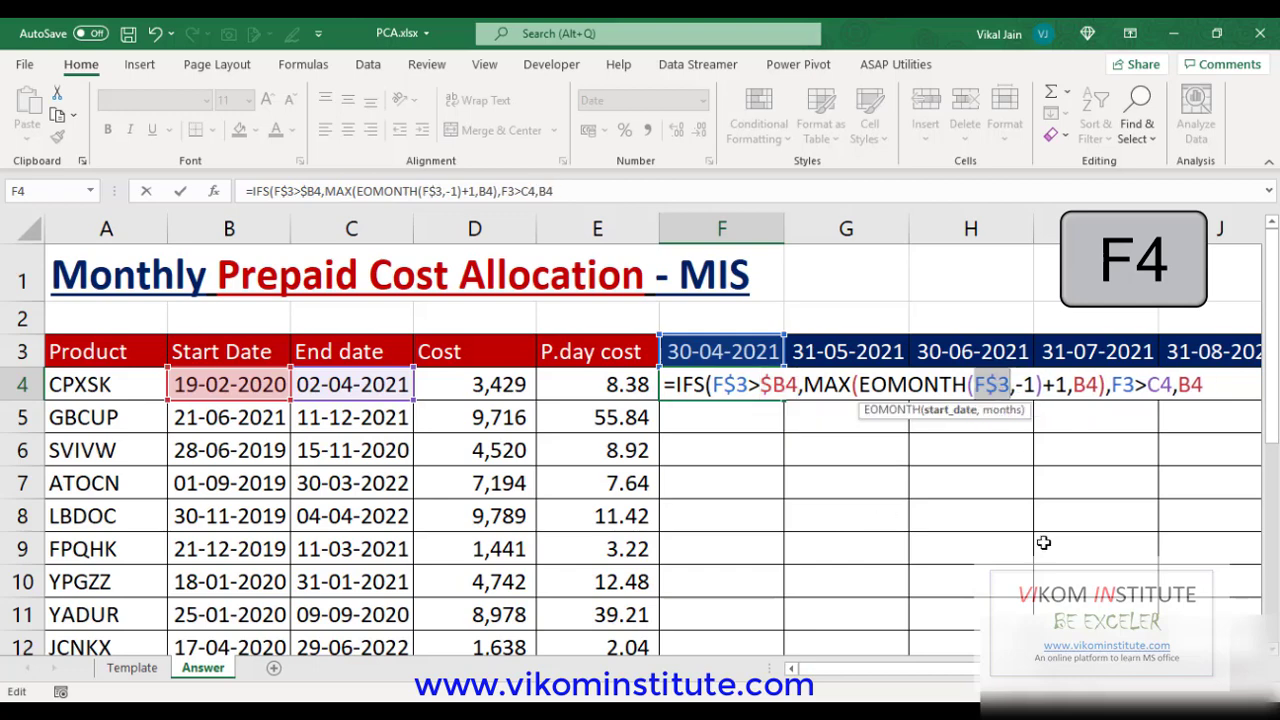
pyautogui.press('Right')
pyautogui.press('Right')
pyautogui.press('Right')
pyautogui.press('Right')
pyautogui.press('Right')
pyautogui.press('Right')
pyautogui.press('Right')
pyautogui.press('Right')
pyautogui.press('F4')
pyautogui.press('F4')
pyautogui.press('F4')
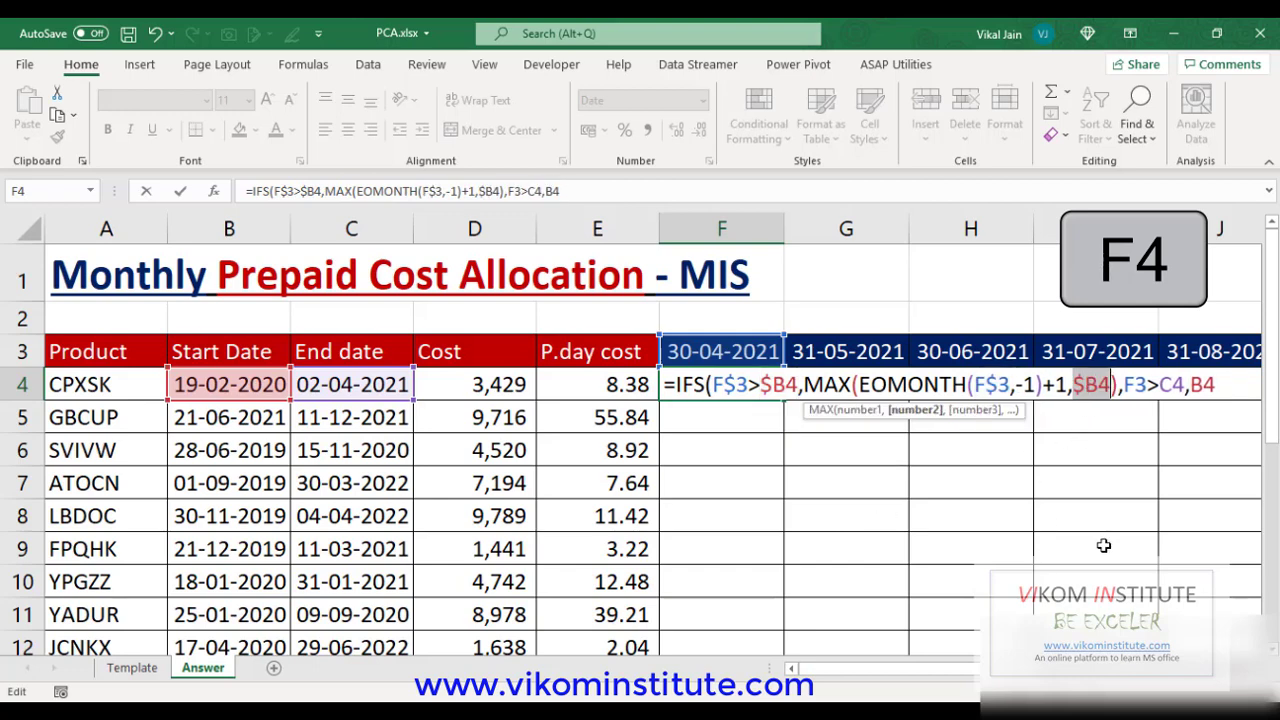
# - Convert the second logical test of the IFS formula in F4 to mixed references, making it F$3>$C4
pyautogui.press('Right')
pyautogui.press('Right')
pyautogui.press('Right')
pyautogui.press('F4')
pyautogui.press('F4')
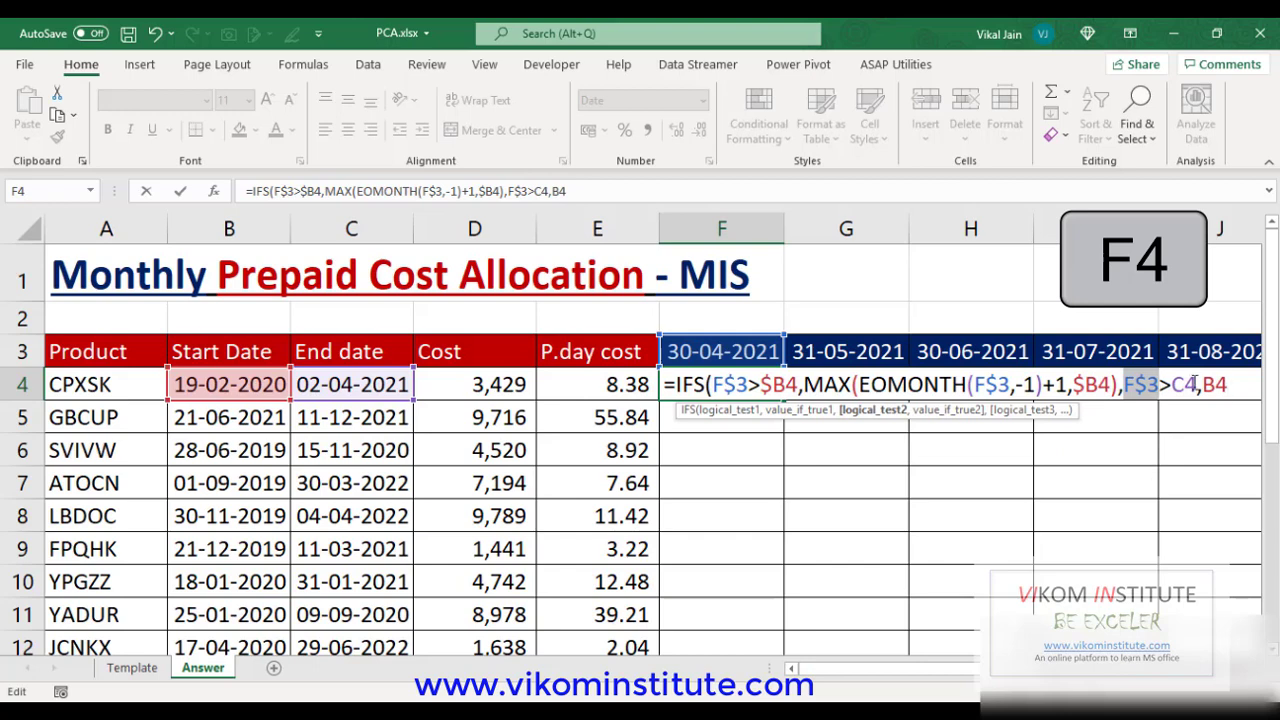
pyautogui.press('Right')
pyautogui.press('Right')
pyautogui.press('F4')
pyautogui.press('F4')
pyautogui.press('F4')
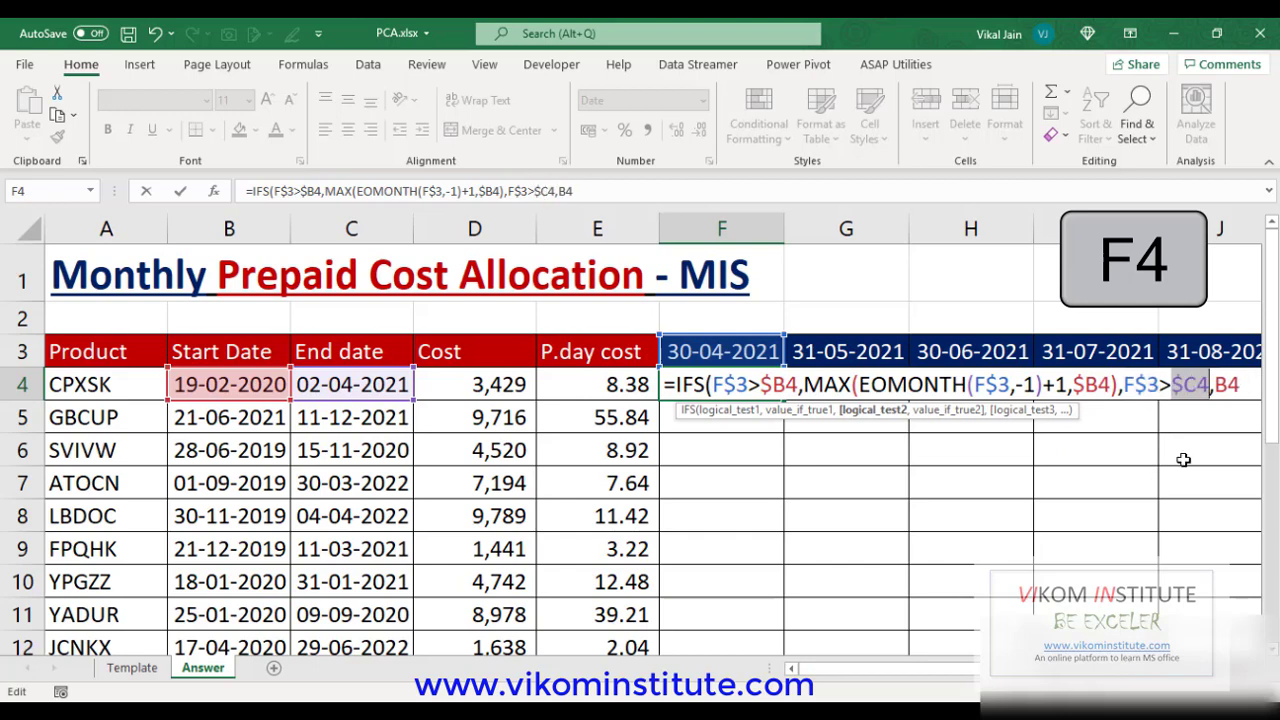
# - Convert the second true value of the IFS formula in F4 to $B4 and enter the completed formula
pyautogui.click(1237, 389)
pyautogui.press('F4')
pyautogui.press('F4')
pyautogui.press('F4')
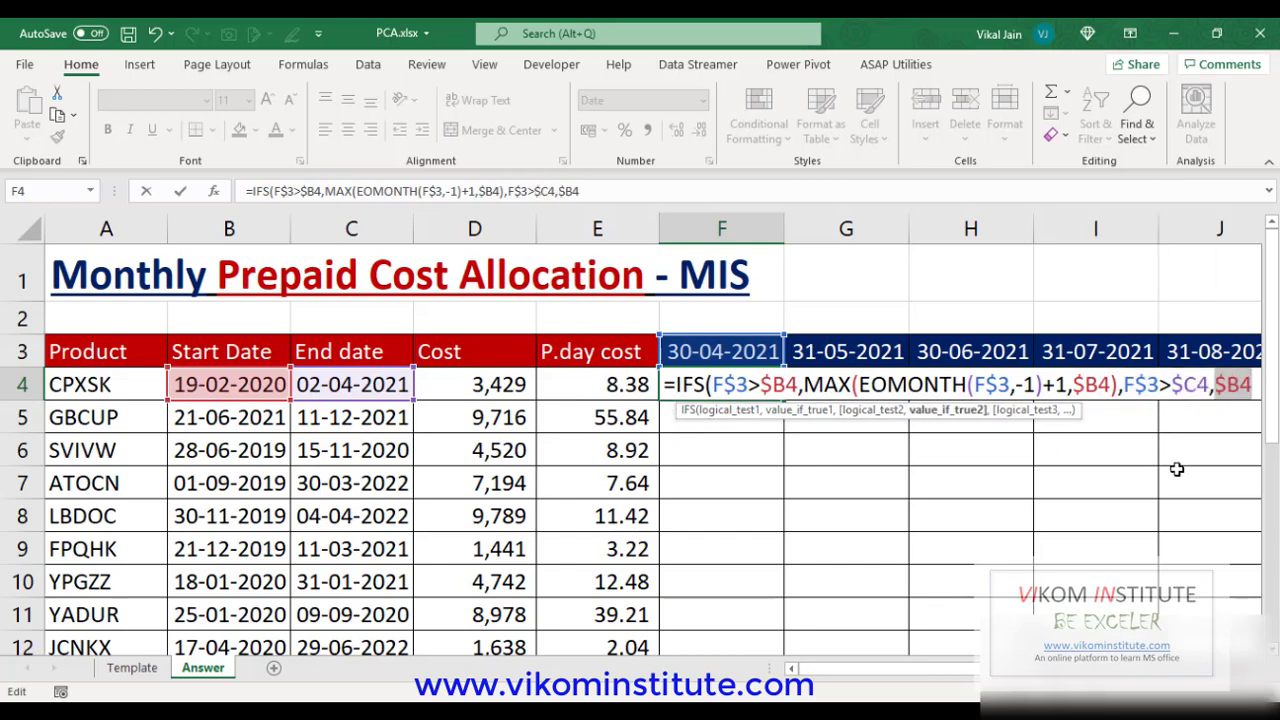
pyautogui.press('Return')
pyautogui.press('Return')
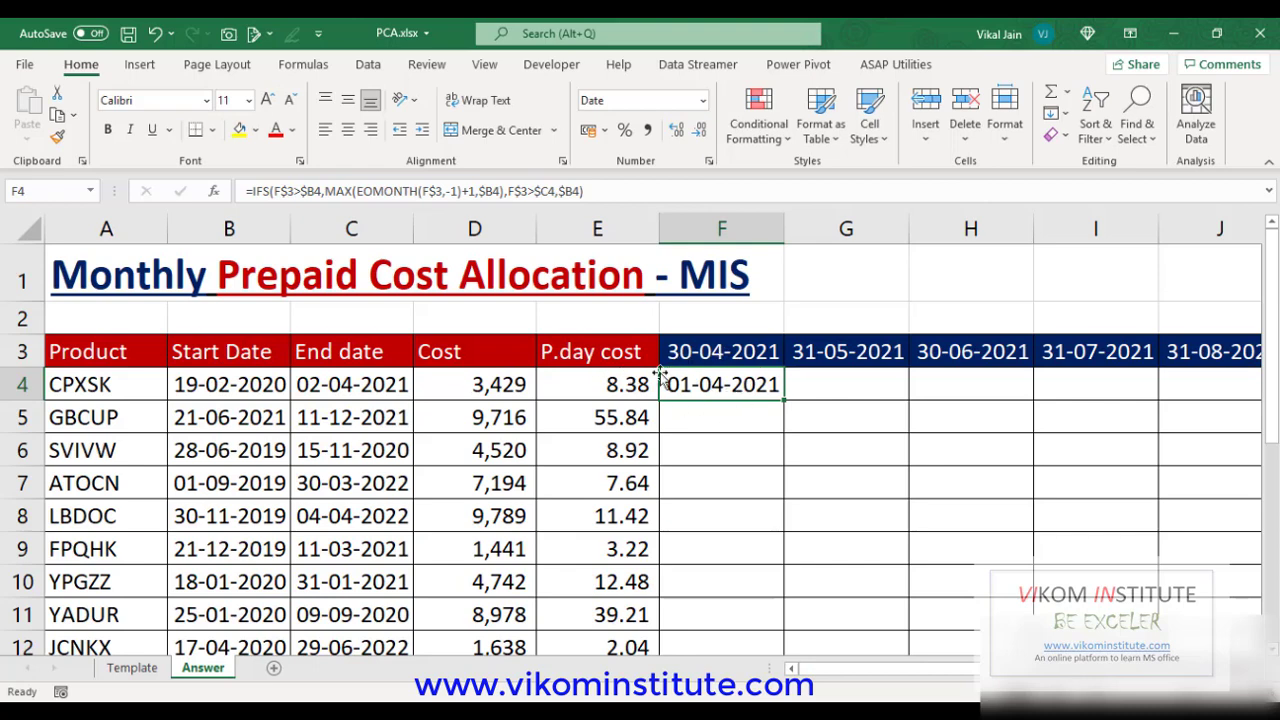
# - Set product CPXSK's start date in B4 to 01/05/2021 and its end date in C4 to 30/05/2021
pyautogui.click(198, 391)
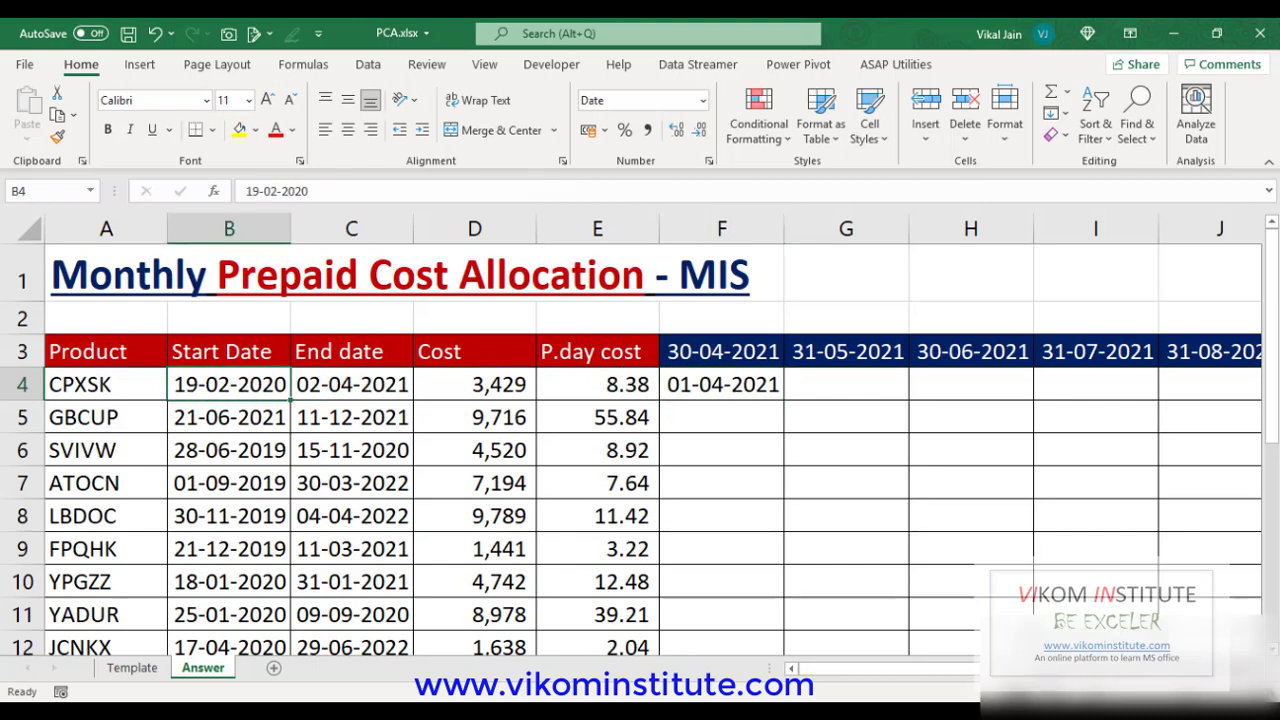
pyautogui.write('01')
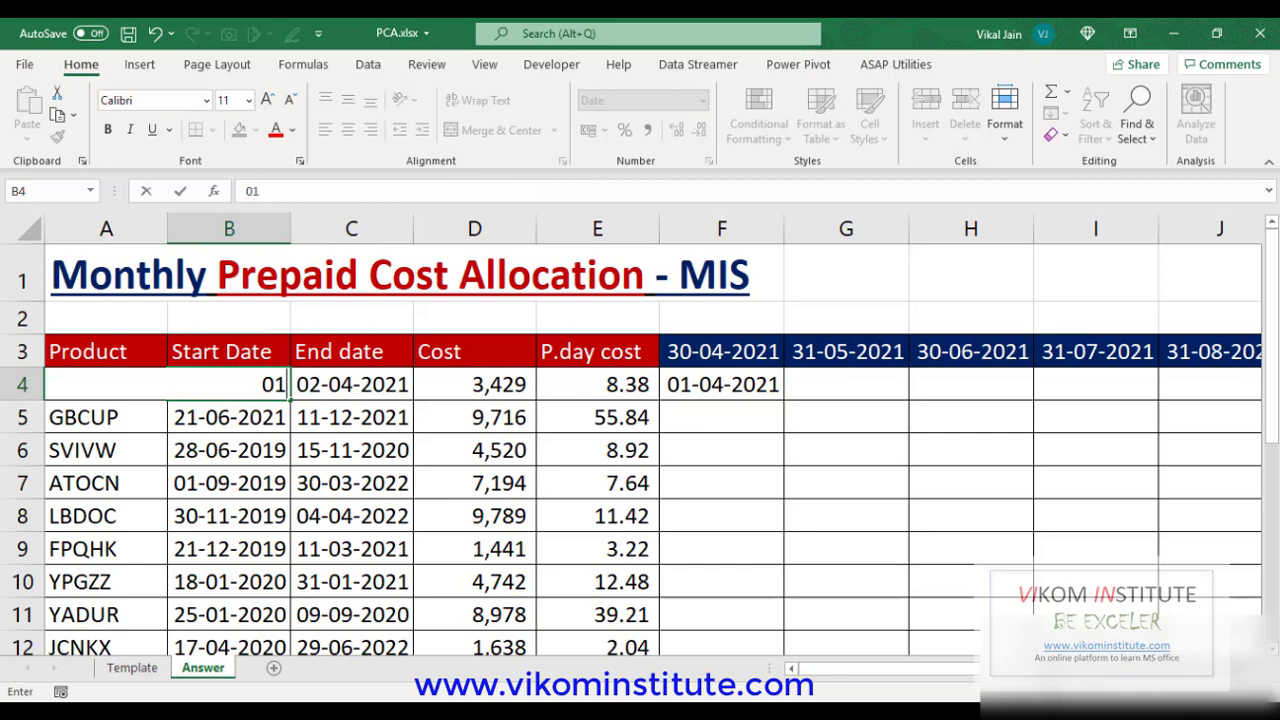
pyautogui.write('/05/2021')
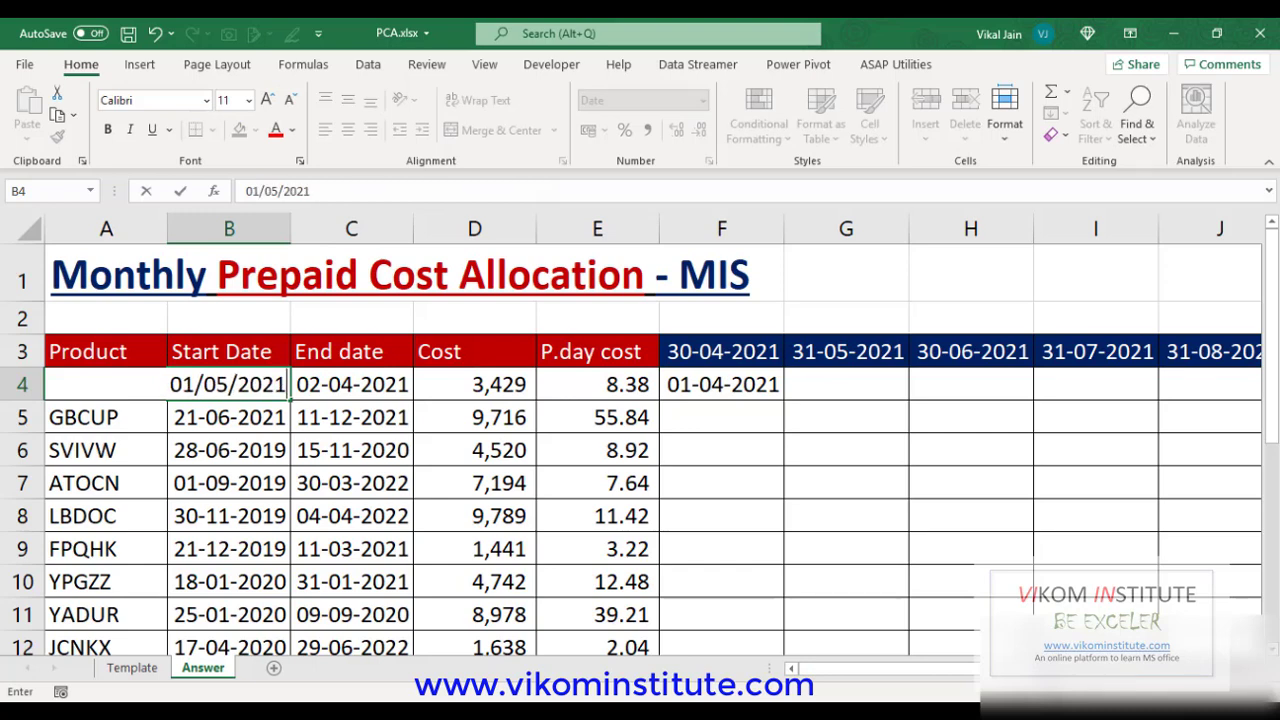
pyautogui.press('Return')
pyautogui.click(348, 386)
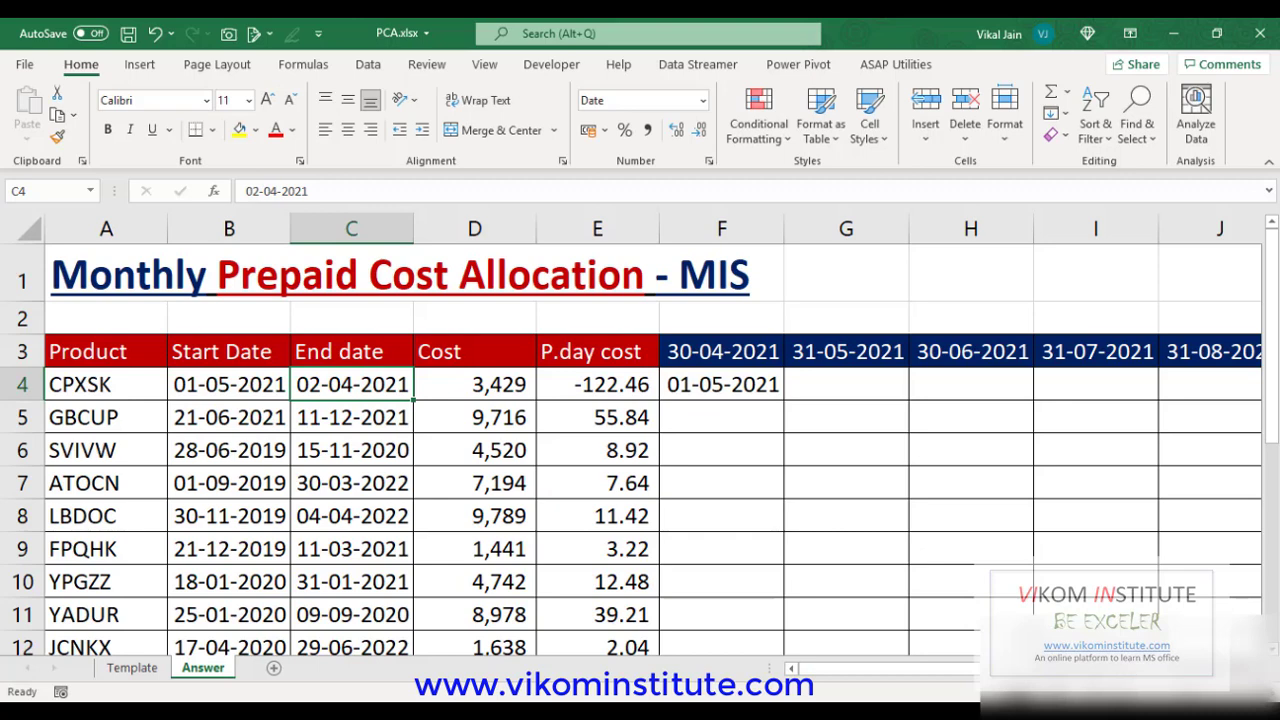
pyautogui.write('30/05/')
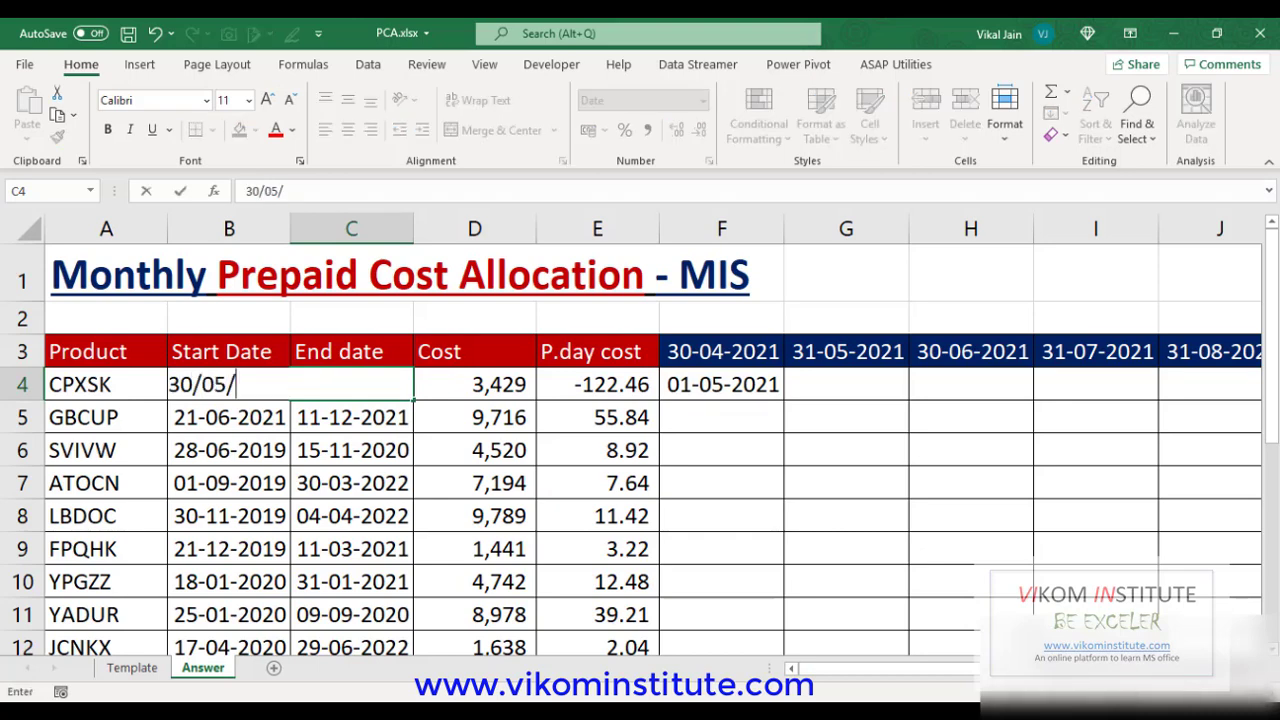
pyautogui.write('2021')
pyautogui.press('Return')
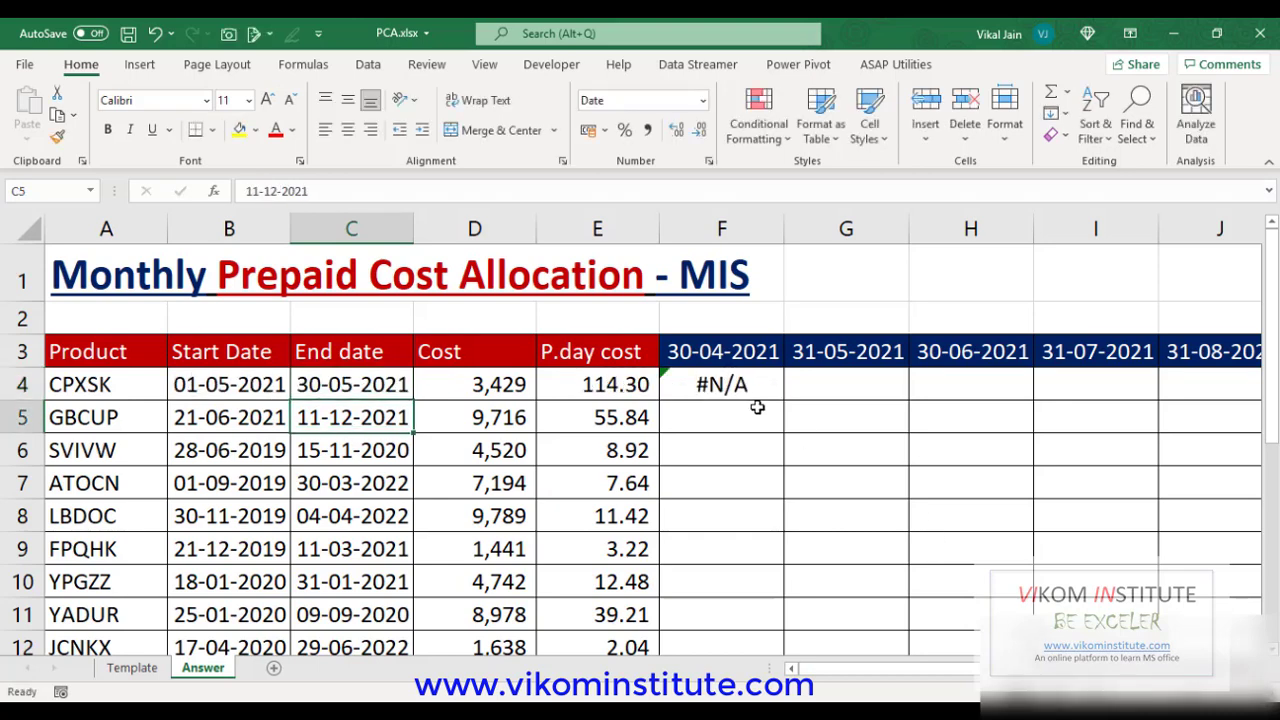
# - Review the logical tests of the IFS formula in F4 against the row's start and end dates
pyautogui.click(760, 390)
pyautogui.press('F2')
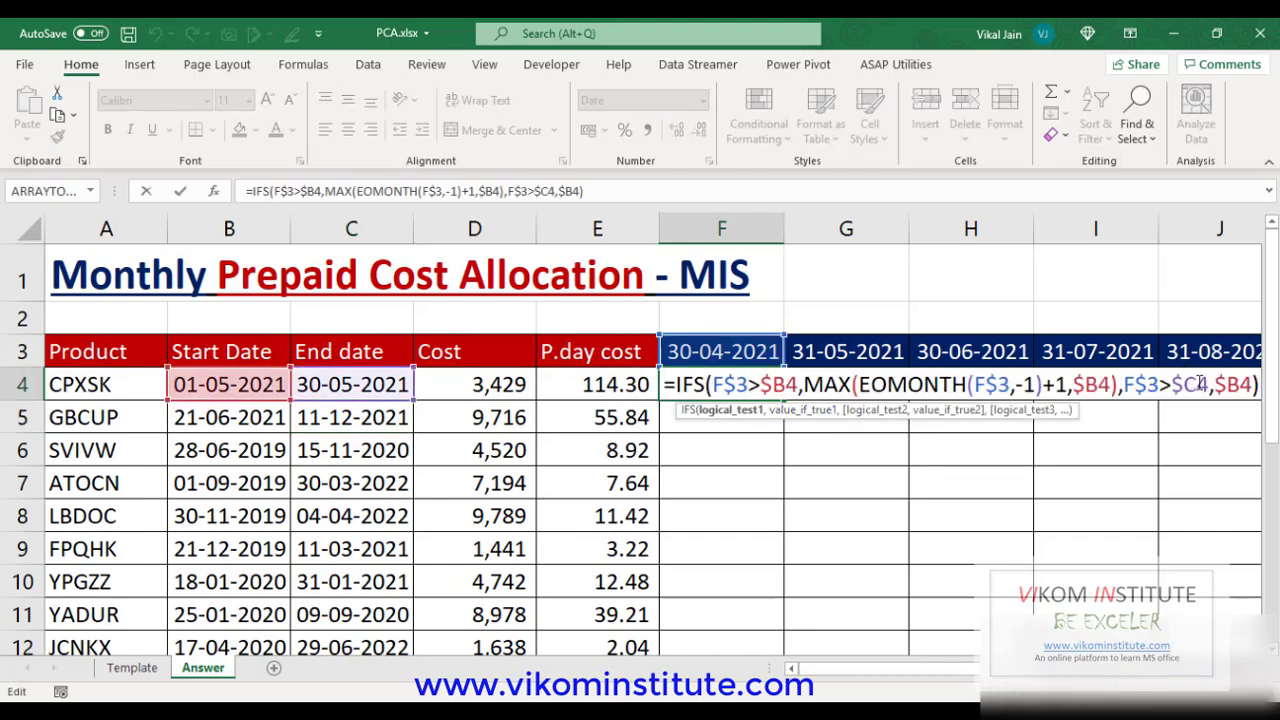
pyautogui.hotkey('ctrl', 'Return')
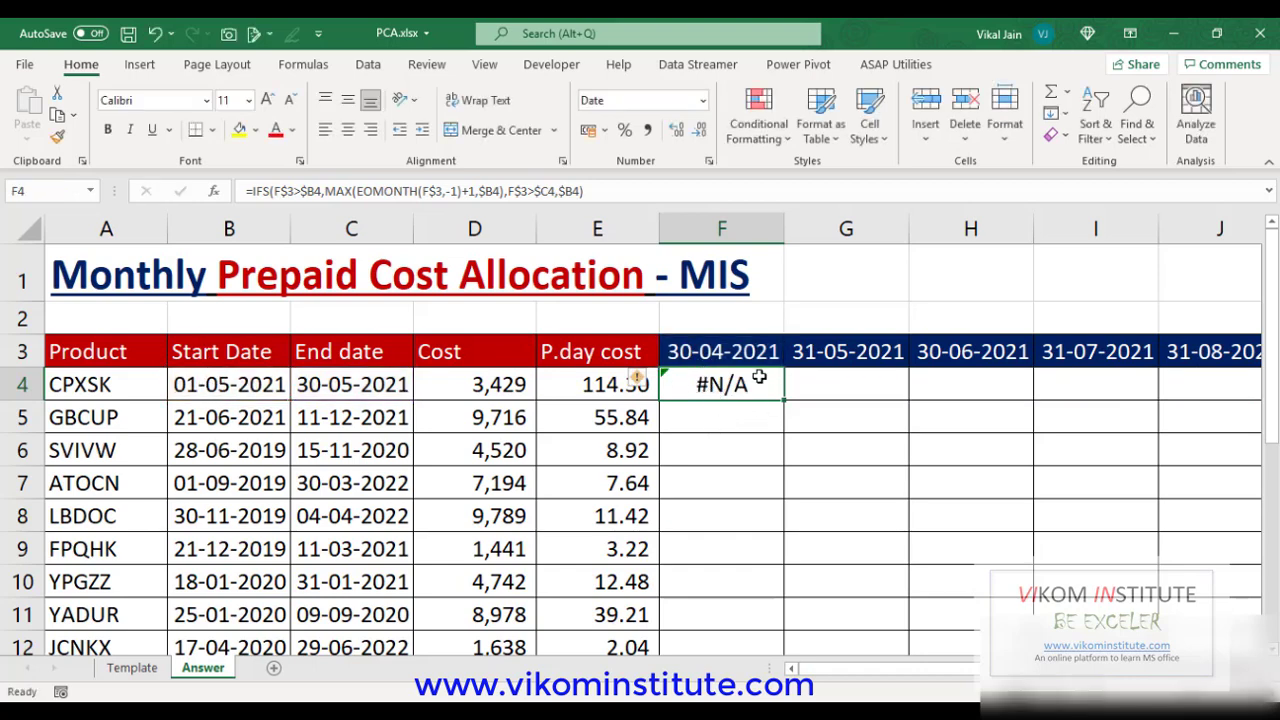
pyautogui.doubleClick(695, 385)
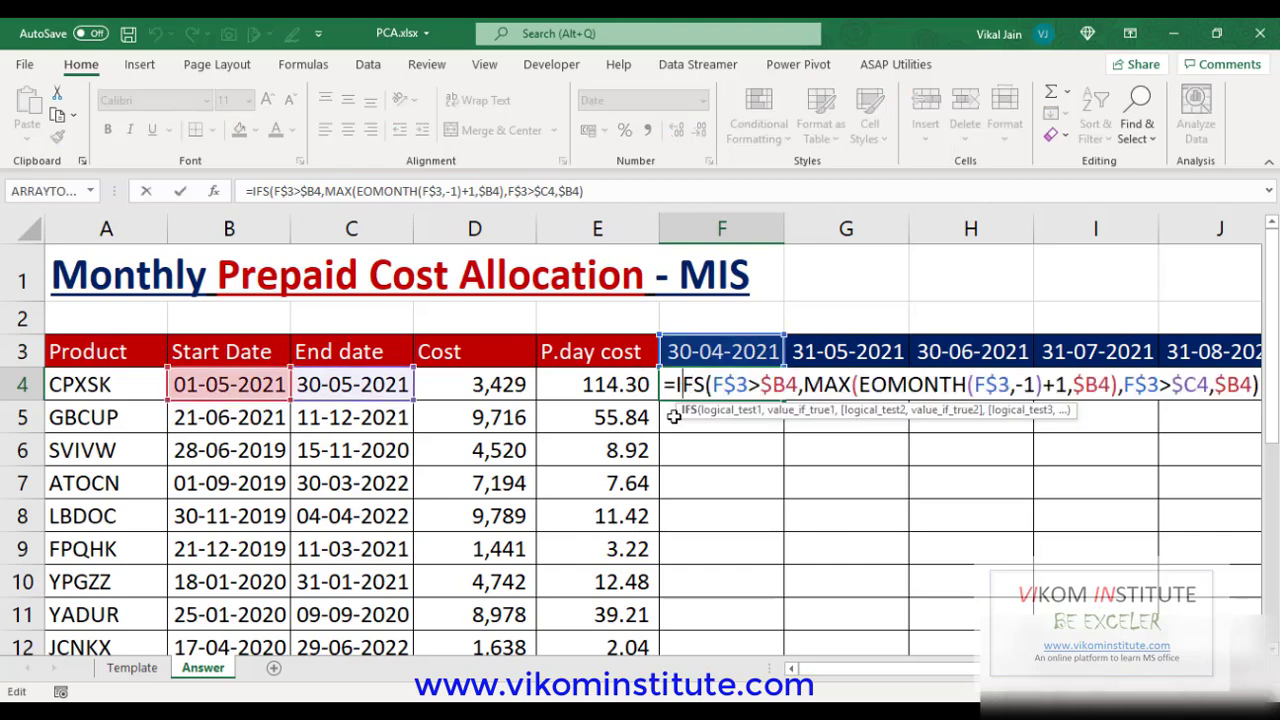
pyautogui.press('Return')
# - Change the month of the start date in B4 so that the date is 01-03-2021
pyautogui.doubleClick(205, 385)
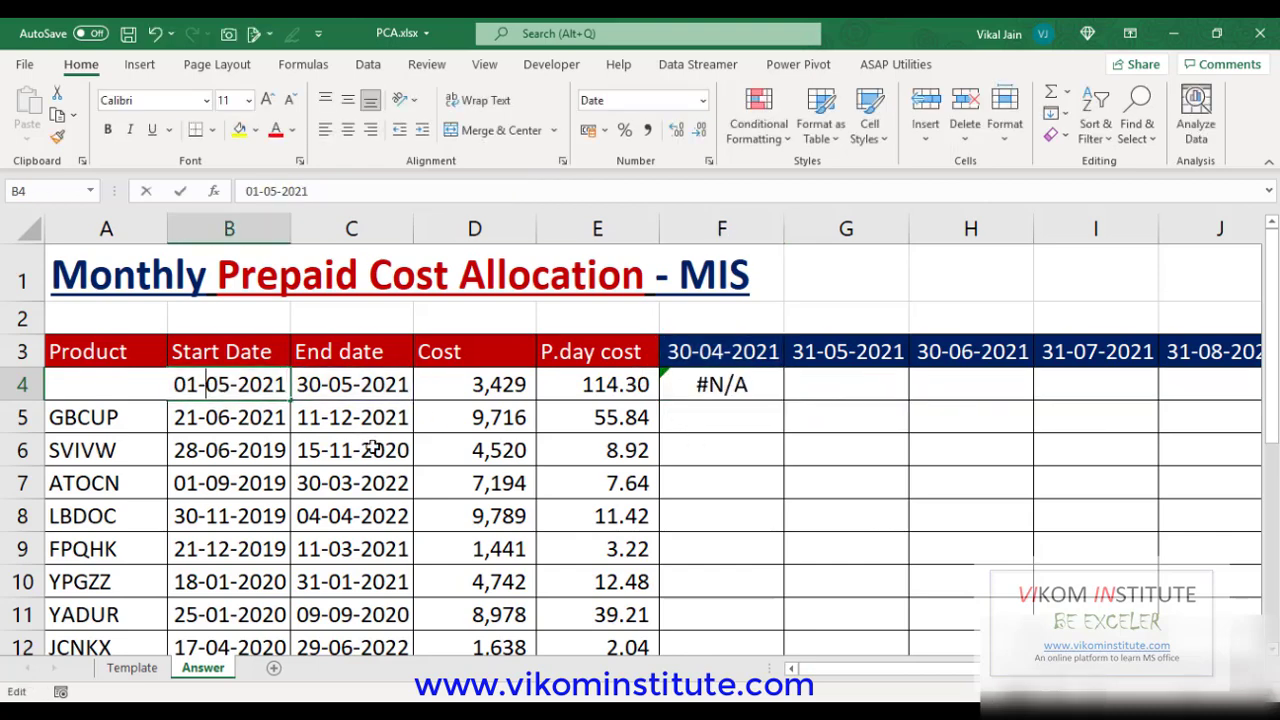
pyautogui.press('Right')
pyautogui.hotkey('shift', 'Right')
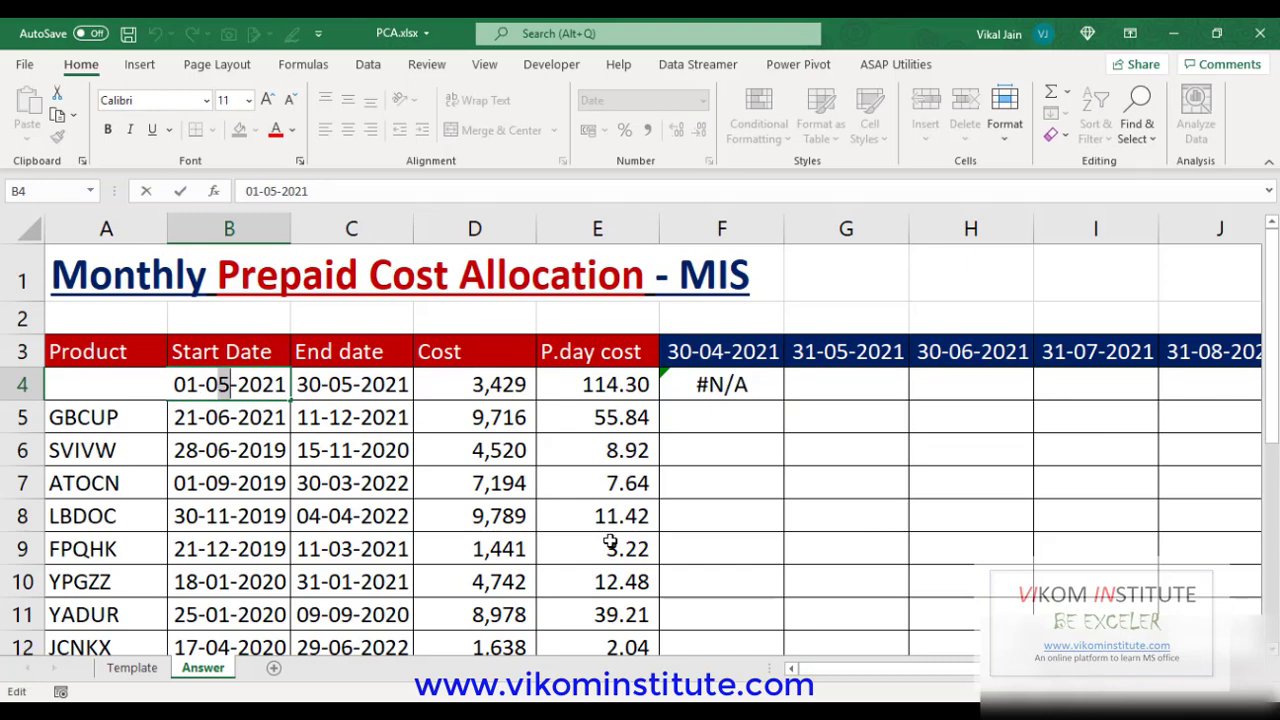
pyautogui.press('Left')
pyautogui.press('Left')
pyautogui.press('Right')
pyautogui.hotkey('shift', 'Right')
pyautogui.write('3')
pyautogui.press('Return')
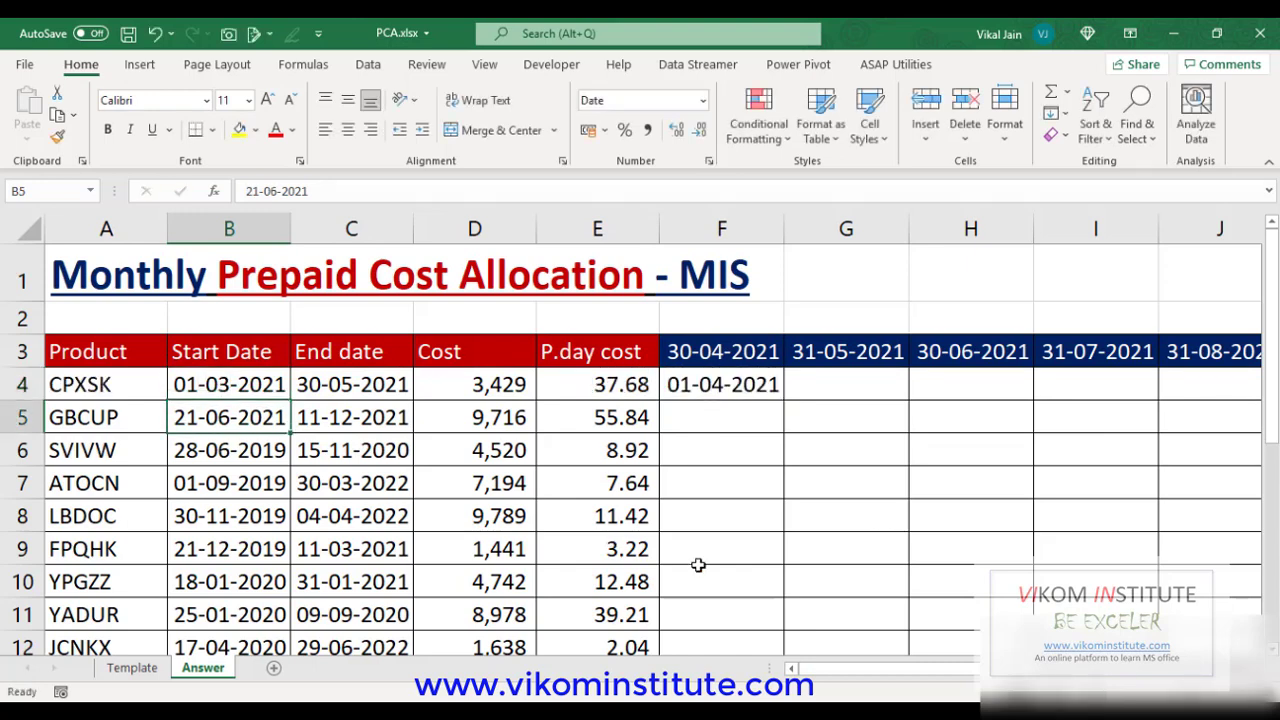
# - Insert the MEDIAN function in front of IFS in F4's formula
pyautogui.click(695, 351)
pyautogui.click(366, 390)
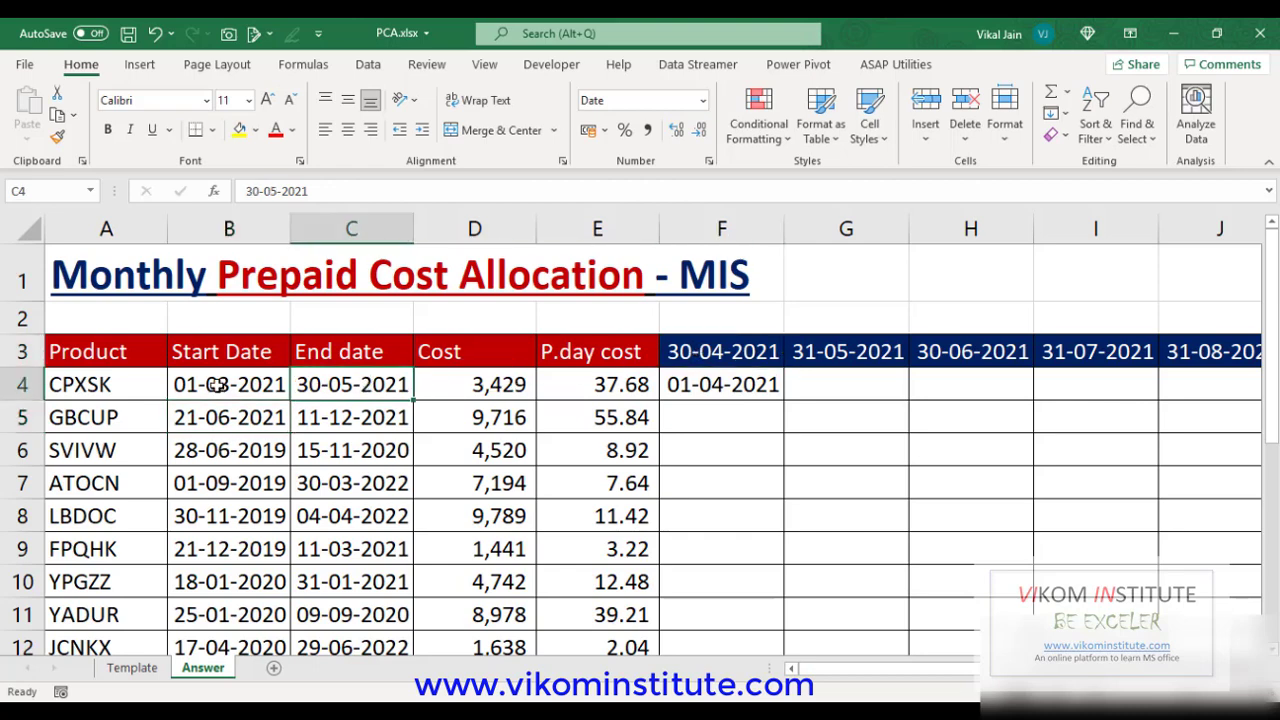
pyautogui.click(177, 381)
pyautogui.doubleClick(705, 385)
pyautogui.write('med')
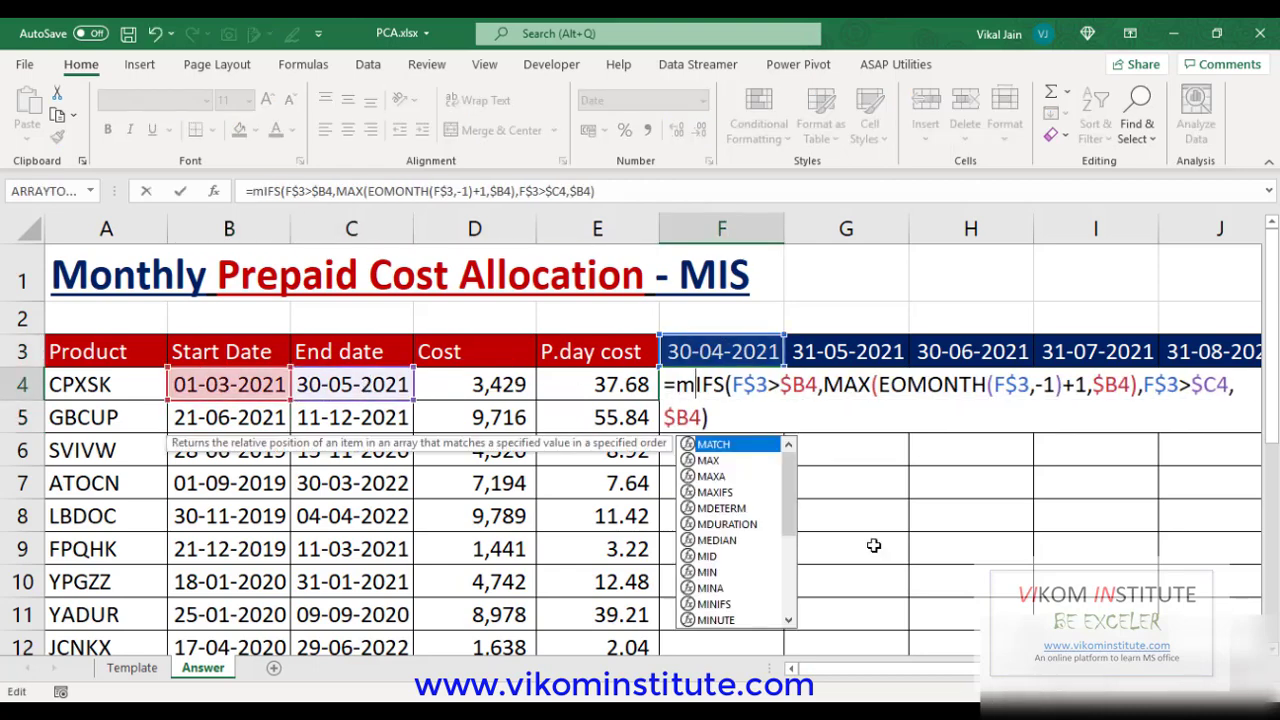
pyautogui.press('Tab')
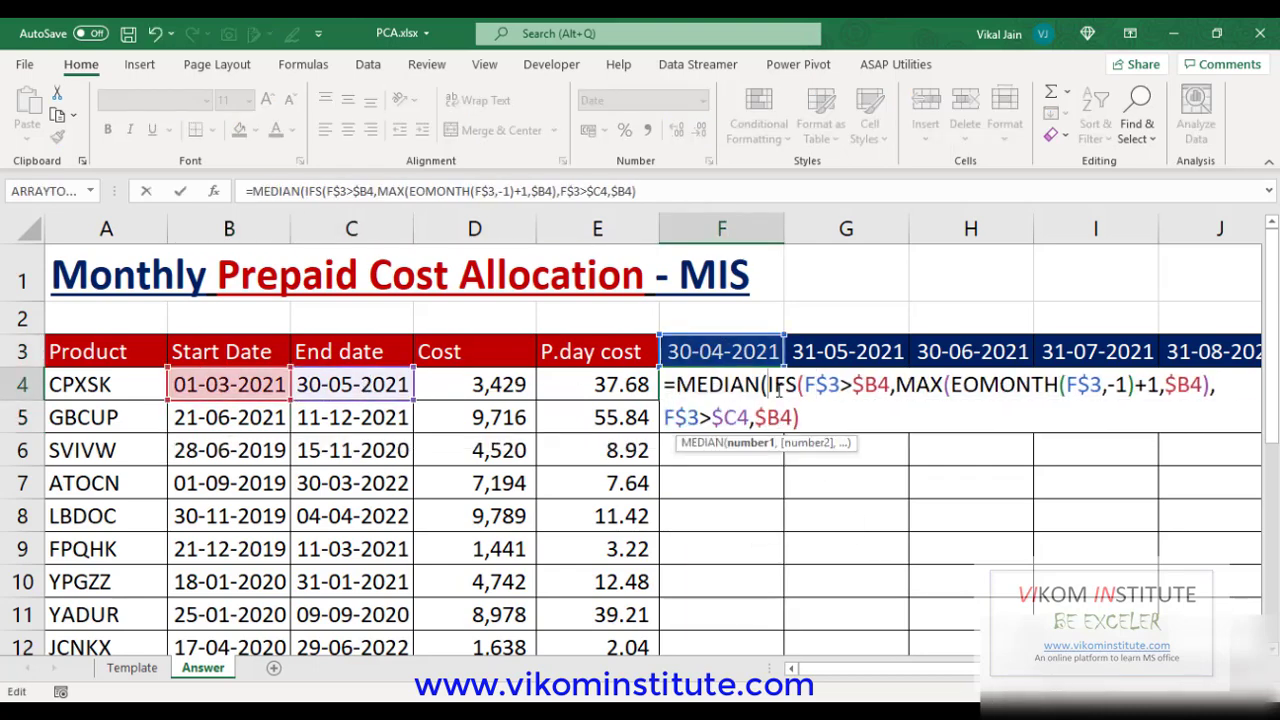
# - Give MEDIAN the arguments F3, B4 and C4, subtract the IFS result from it, and enter the formula in F4
pyautogui.click(752, 355)
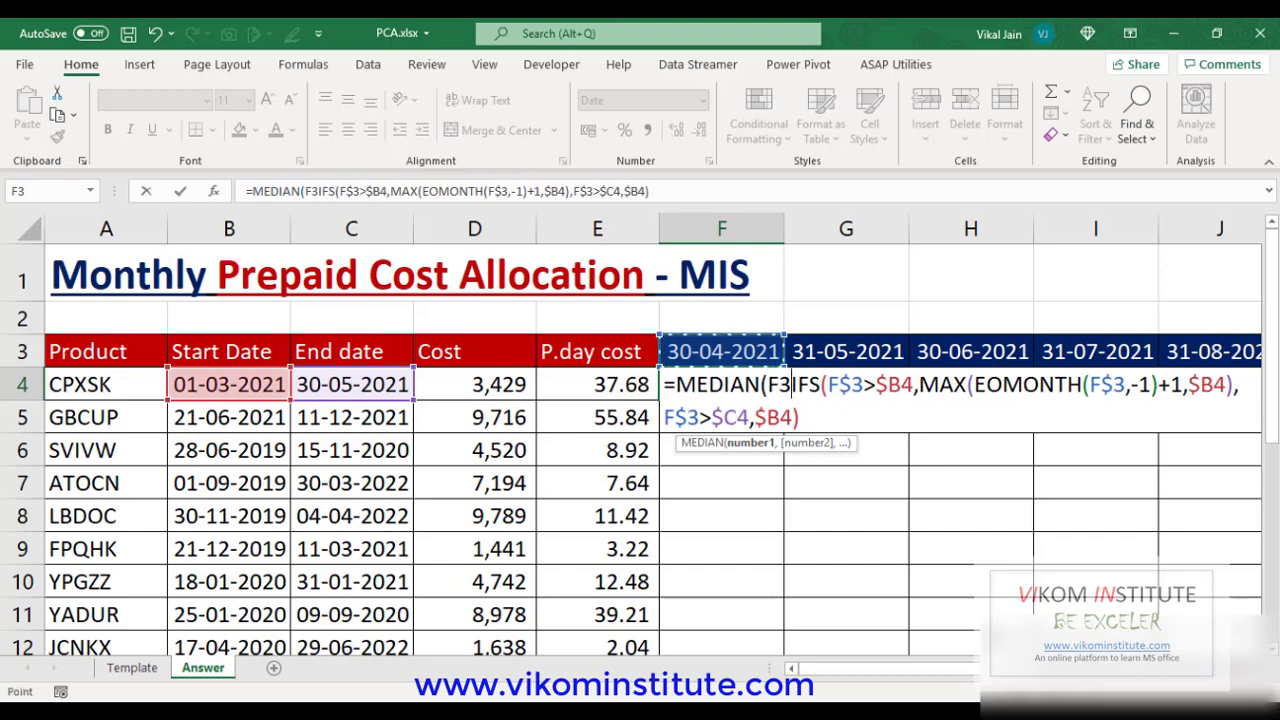
pyautogui.write(',')
pyautogui.click(238, 385)
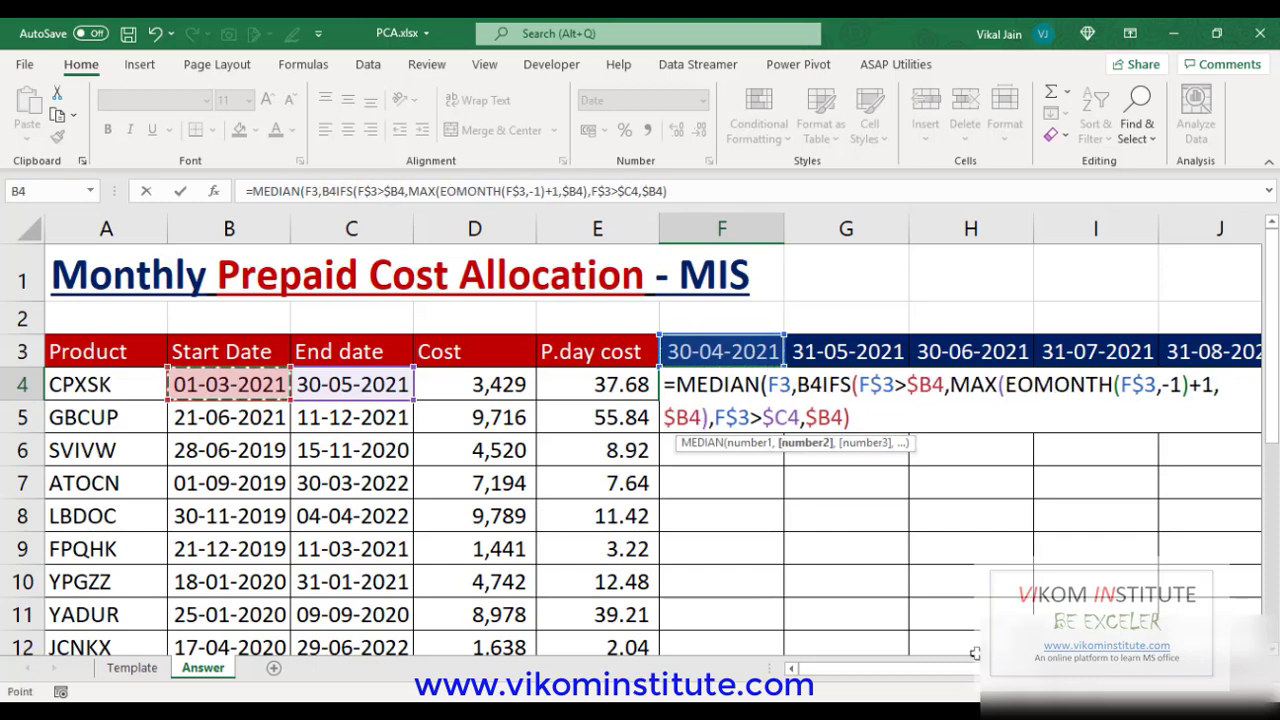
pyautogui.write(',')
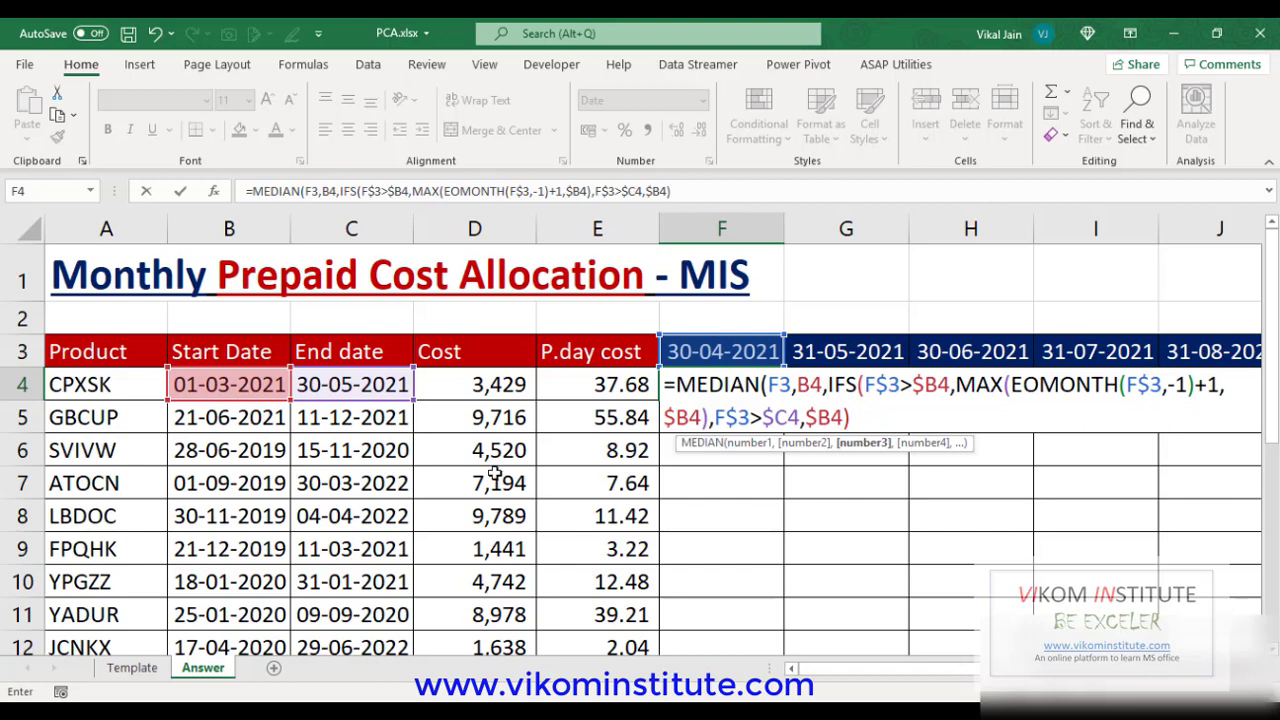
pyautogui.click(324, 382)
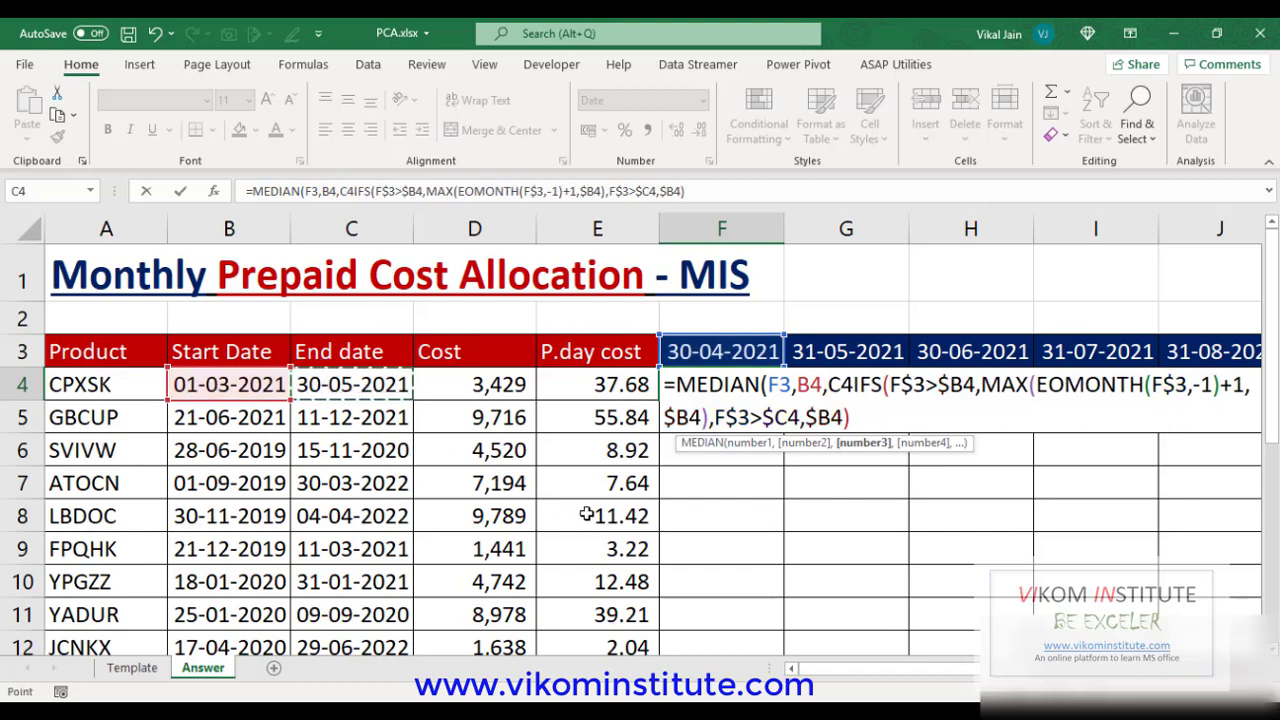
pyautogui.write(')-')
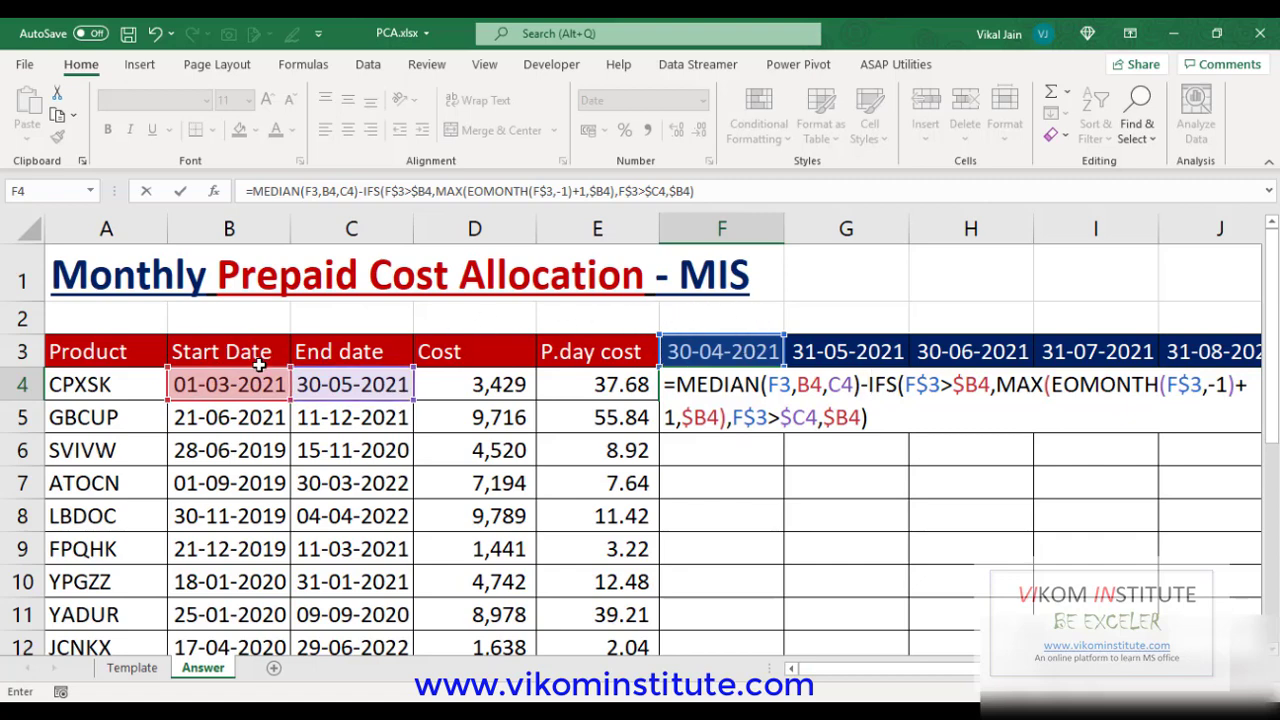
pyautogui.hotkey('ctrl', 'Return')
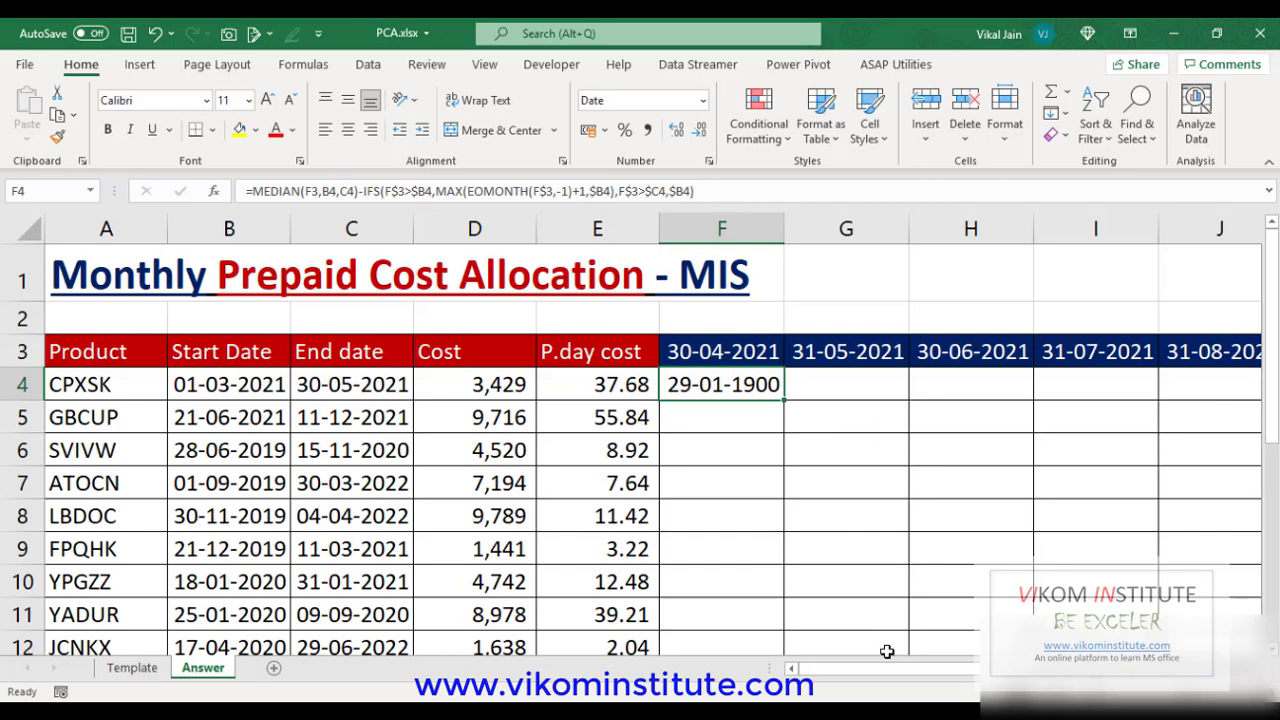
# - Apply the General number format to F4
pyautogui.click(667, 105)
pyautogui.write('General')
pyautogui.press('Return')
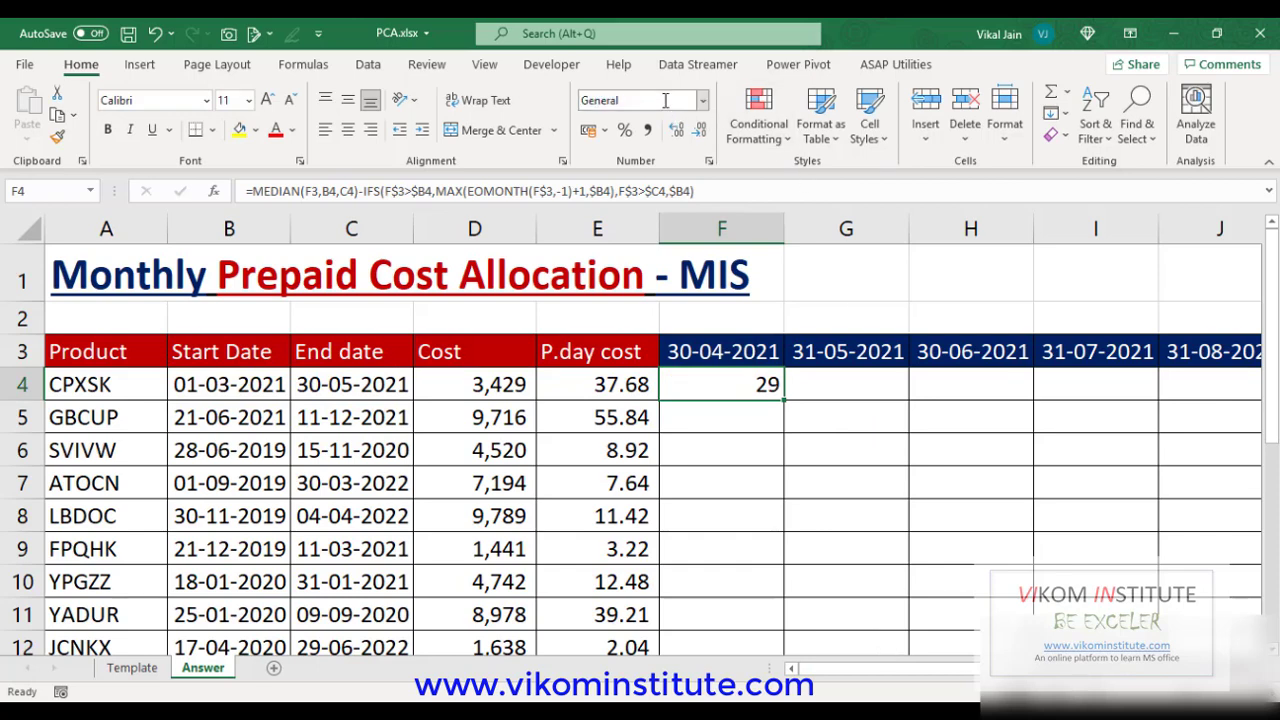
# - Set the end date in C4 to 02/04/2021
pyautogui.click(366, 391)
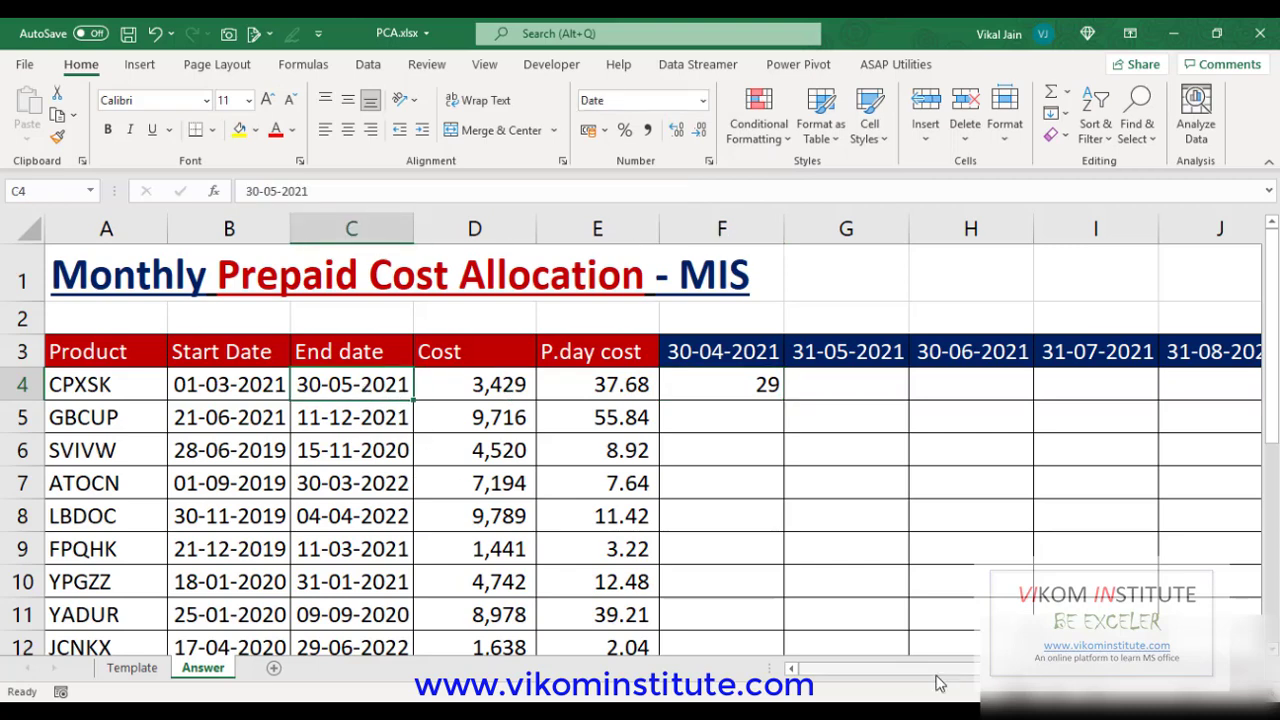
pyautogui.write('02/04/2021')
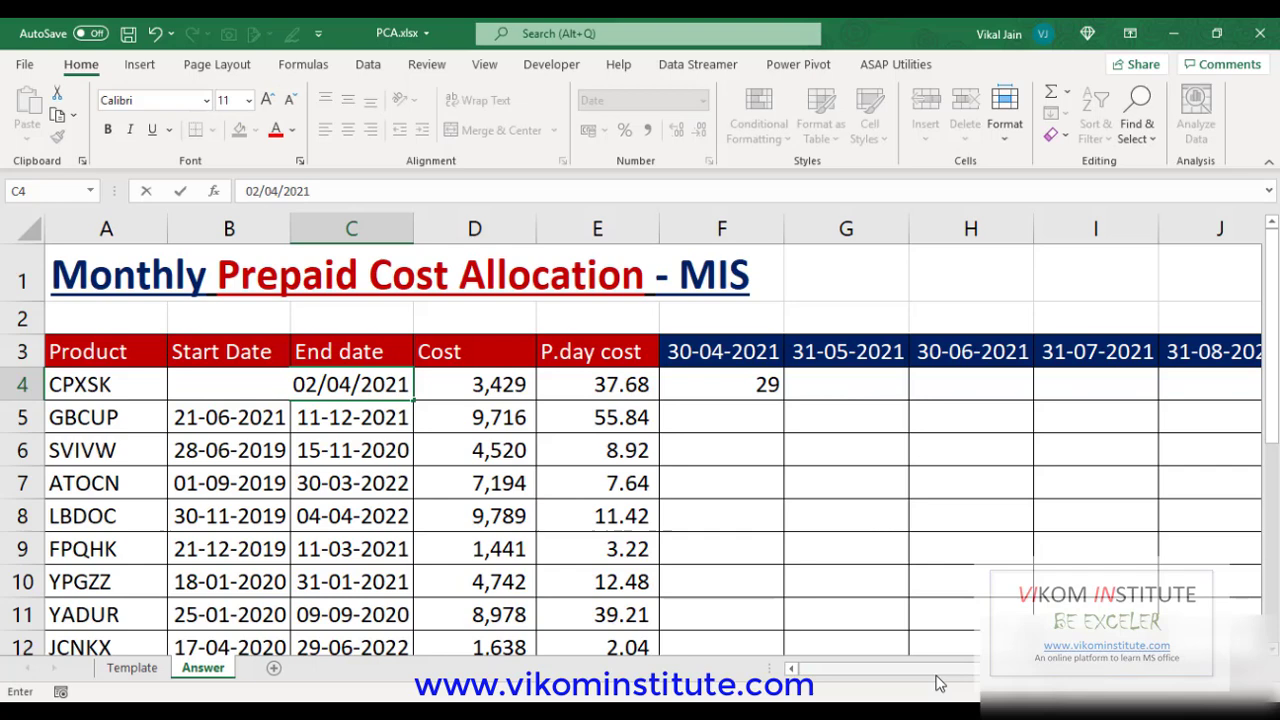
pyautogui.press('Return')
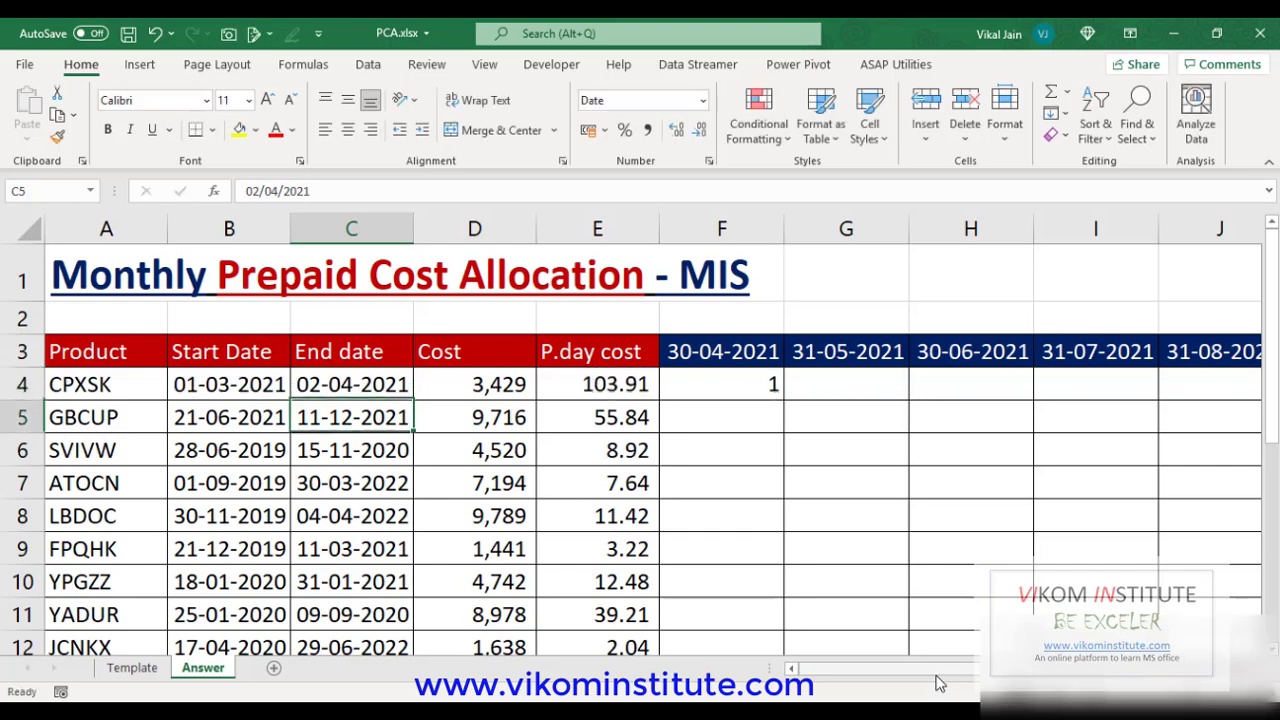
# - Check the month-end, start and end dates for row 4, and append +1 to the formula in F4
pyautogui.click(722, 352)
pyautogui.click(251, 386)
pyautogui.click(352, 385)
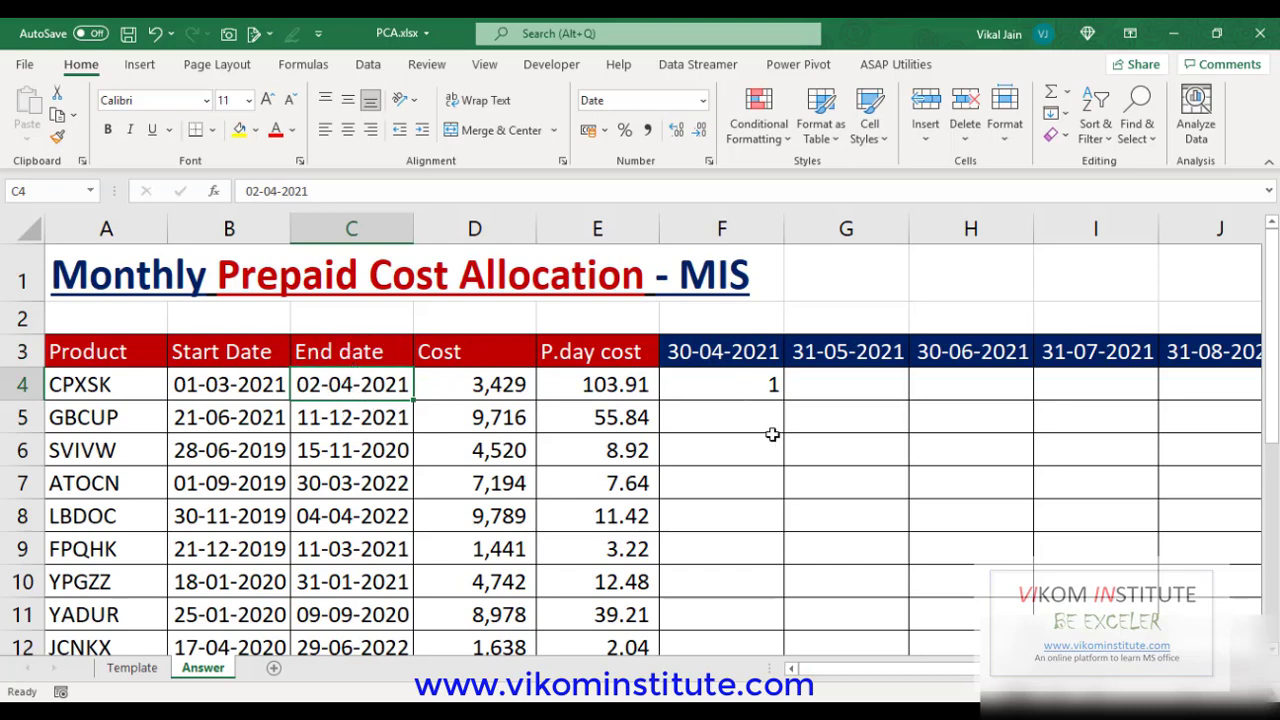
pyautogui.click(732, 398)
pyautogui.press('F2')
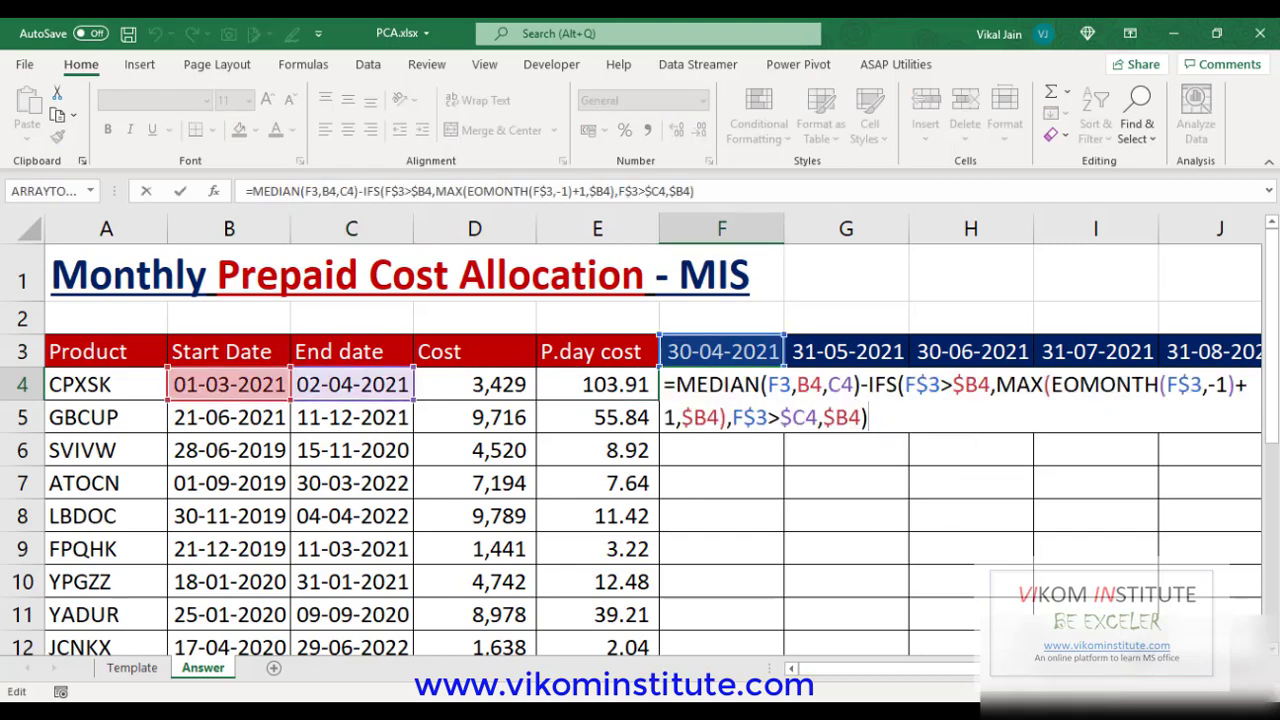
pyautogui.press('Return')
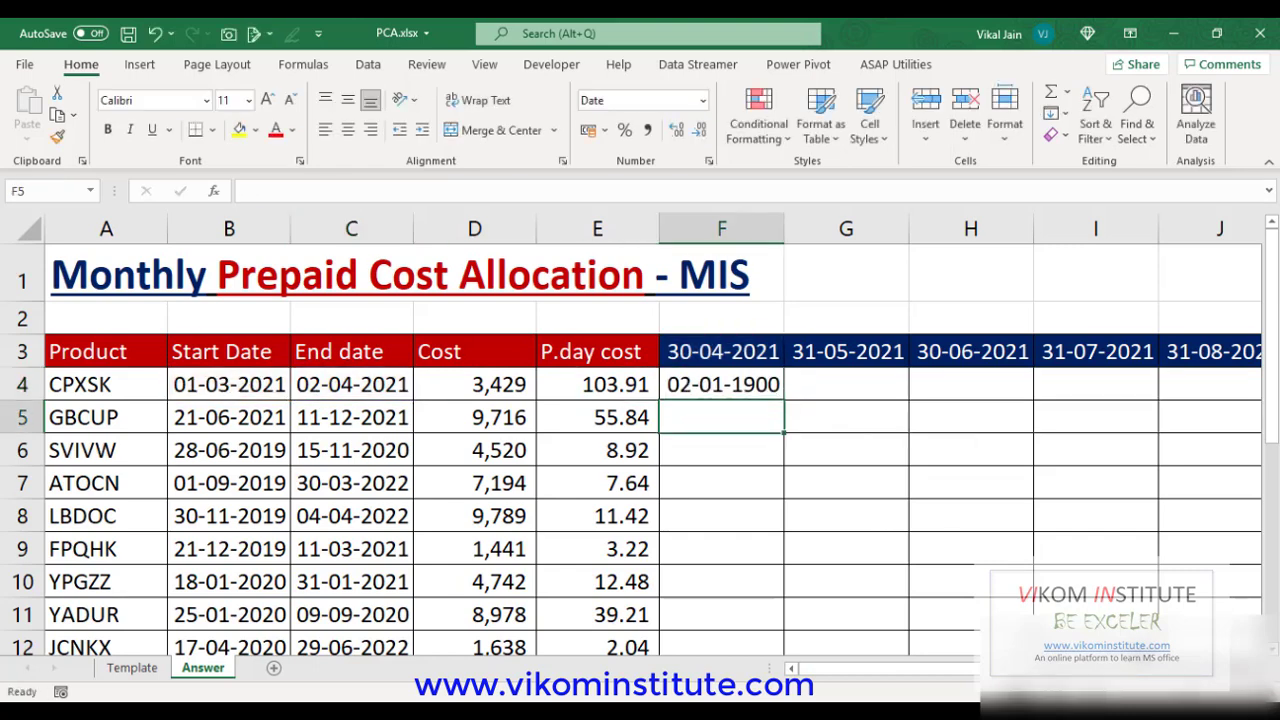
# - Convert the first two MEDIAN arguments in F4's formula to the mixed references F$3 and $B4
pyautogui.click(766, 390)
pyautogui.doubleClick(766, 386)
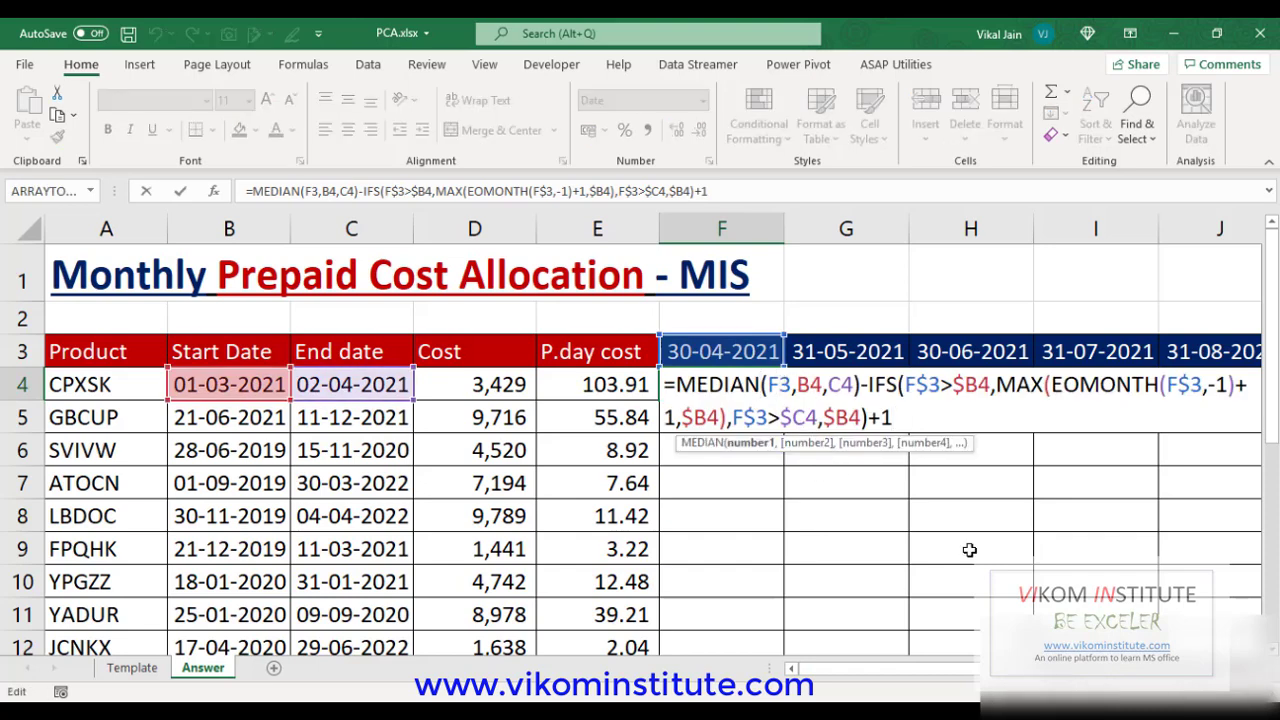
pyautogui.press('F4')
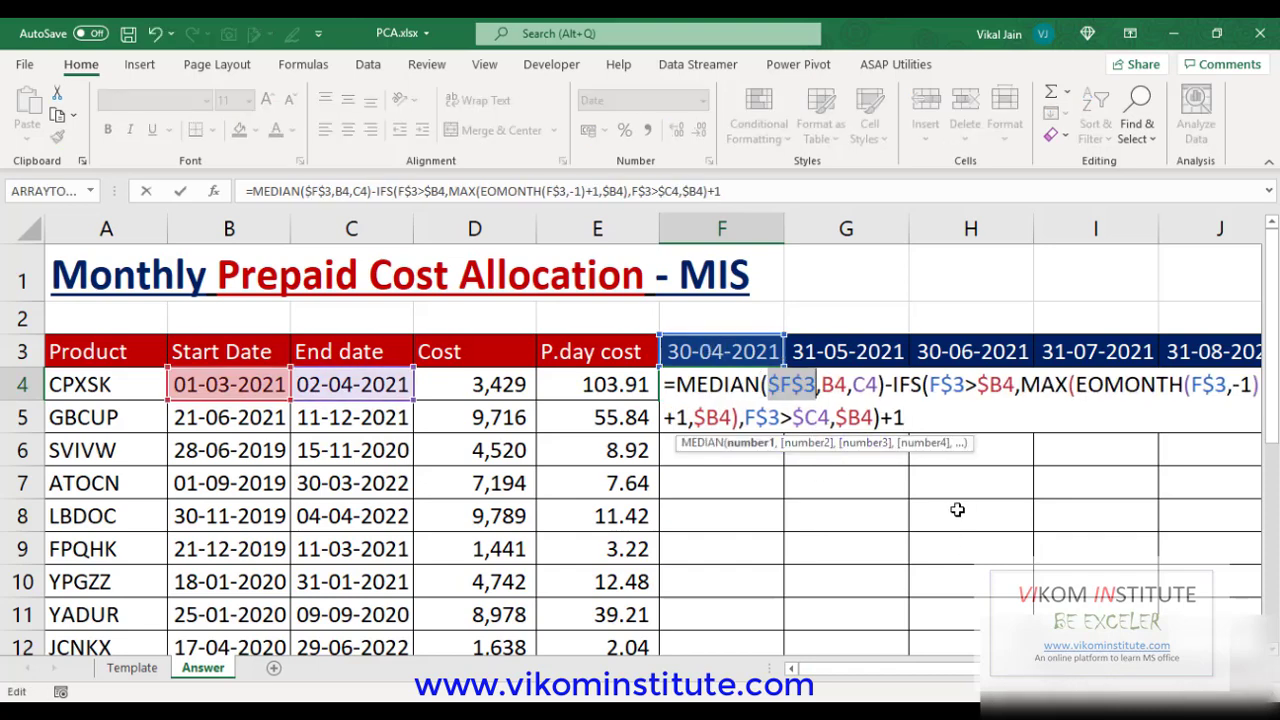
pyautogui.press('F4')
pyautogui.doubleClick(818, 384)
pyautogui.press('F4')
pyautogui.press('F4')
pyautogui.press('F4')
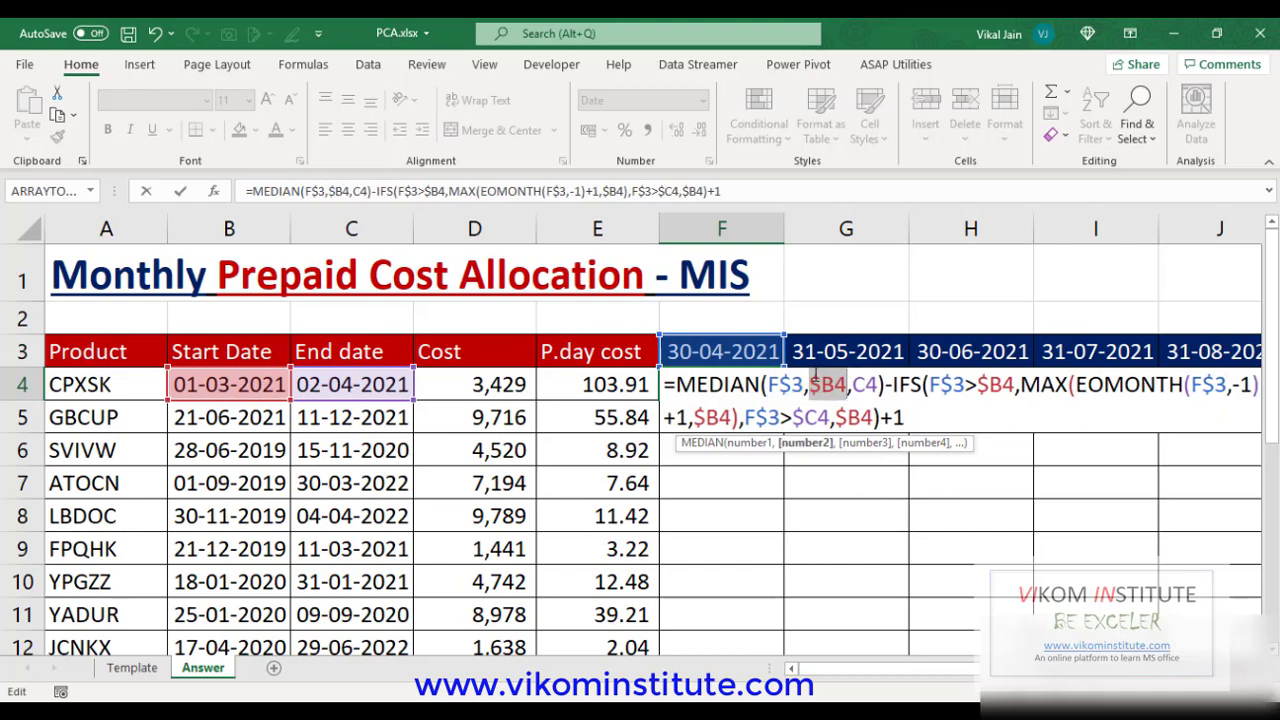
# - Convert the third MEDIAN argument in F4's formula to the mixed reference $C4 and commit the formula
pyautogui.doubleClick(863, 384)
pyautogui.press('F4')
pyautogui.press('F4')
pyautogui.press('F4')
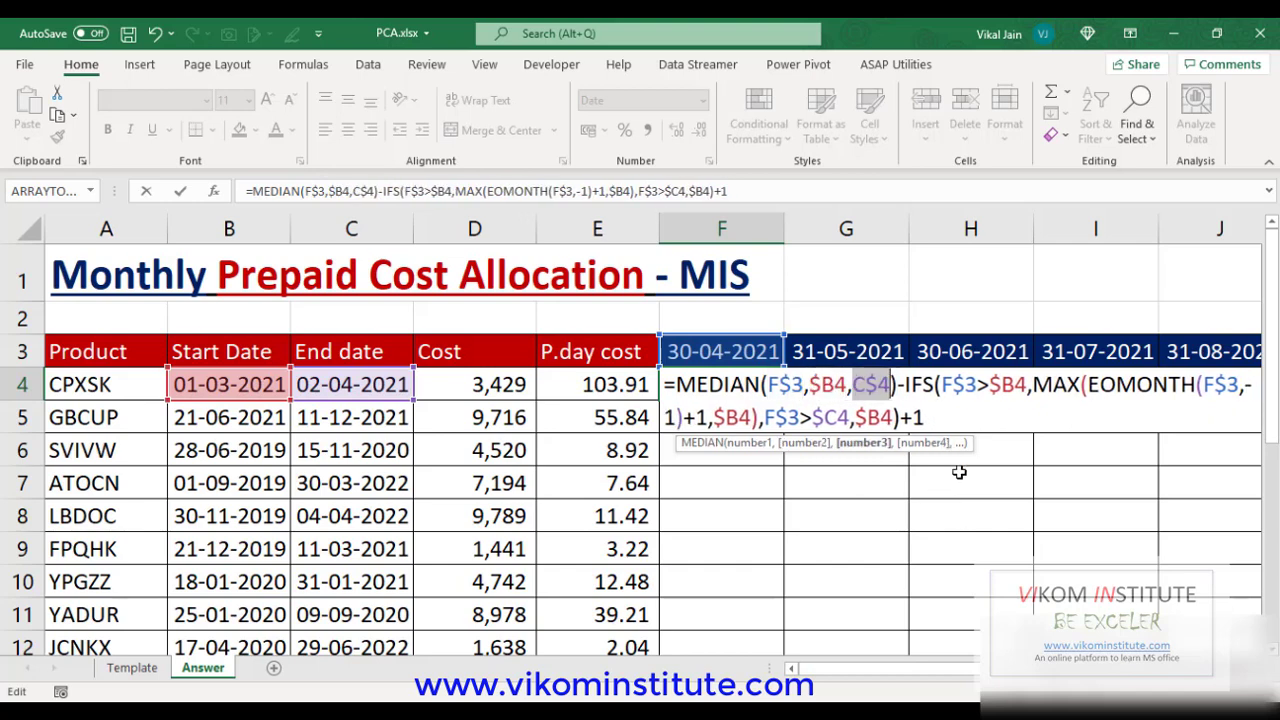
pyautogui.press('Return')
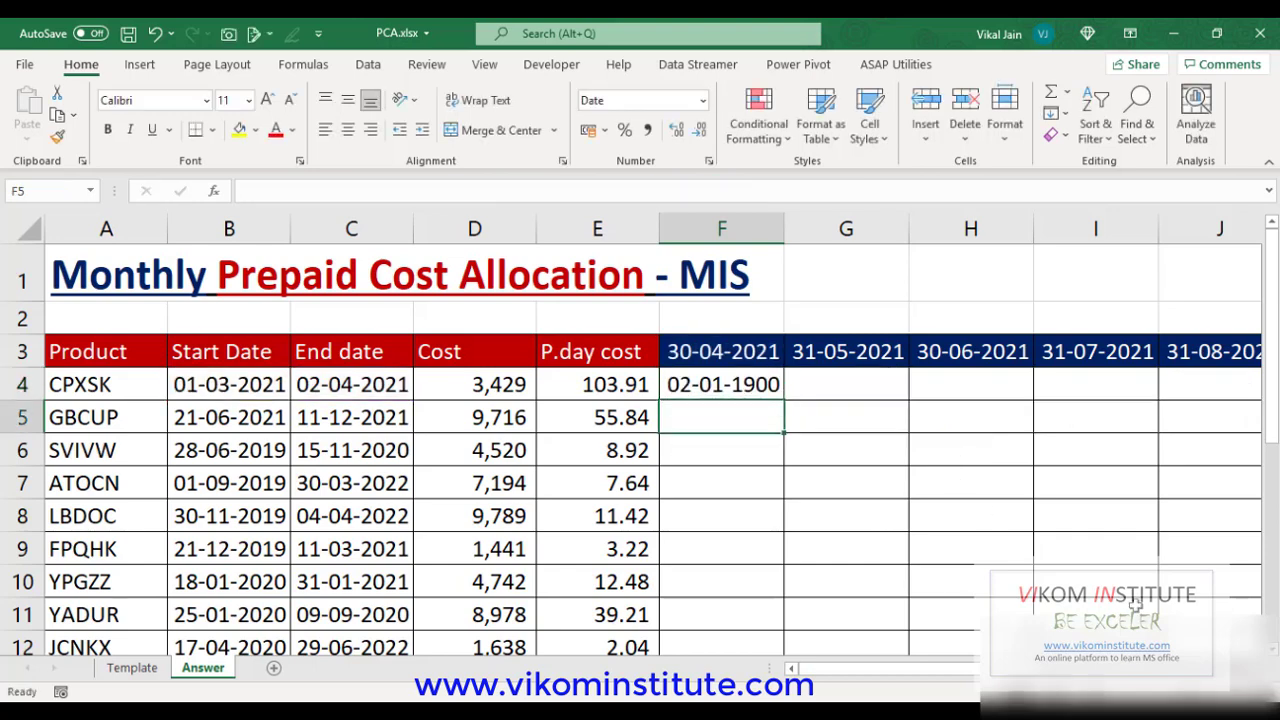
# - Apply the General number format to F4 and fill its formula across the month columns of row 4
pyautogui.click(757, 383)
pyautogui.hotkey('alt', 'h')
pyautogui.press('n')
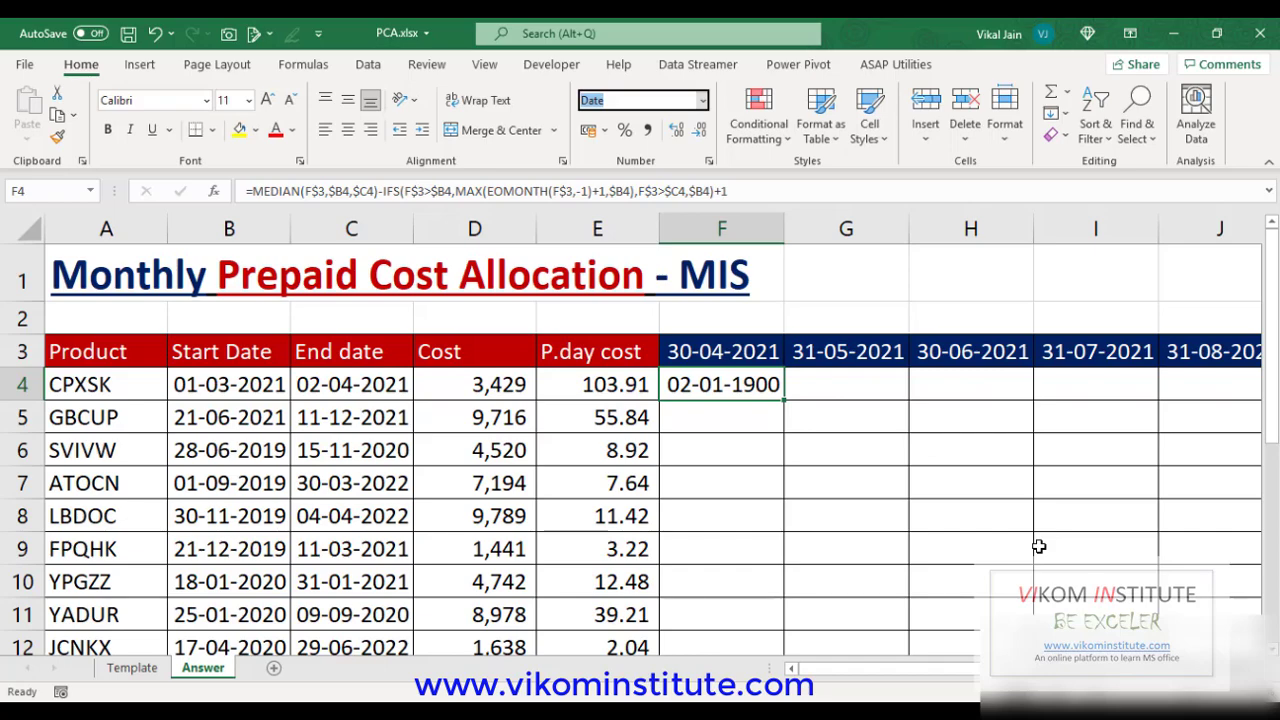
pyautogui.press('Return')
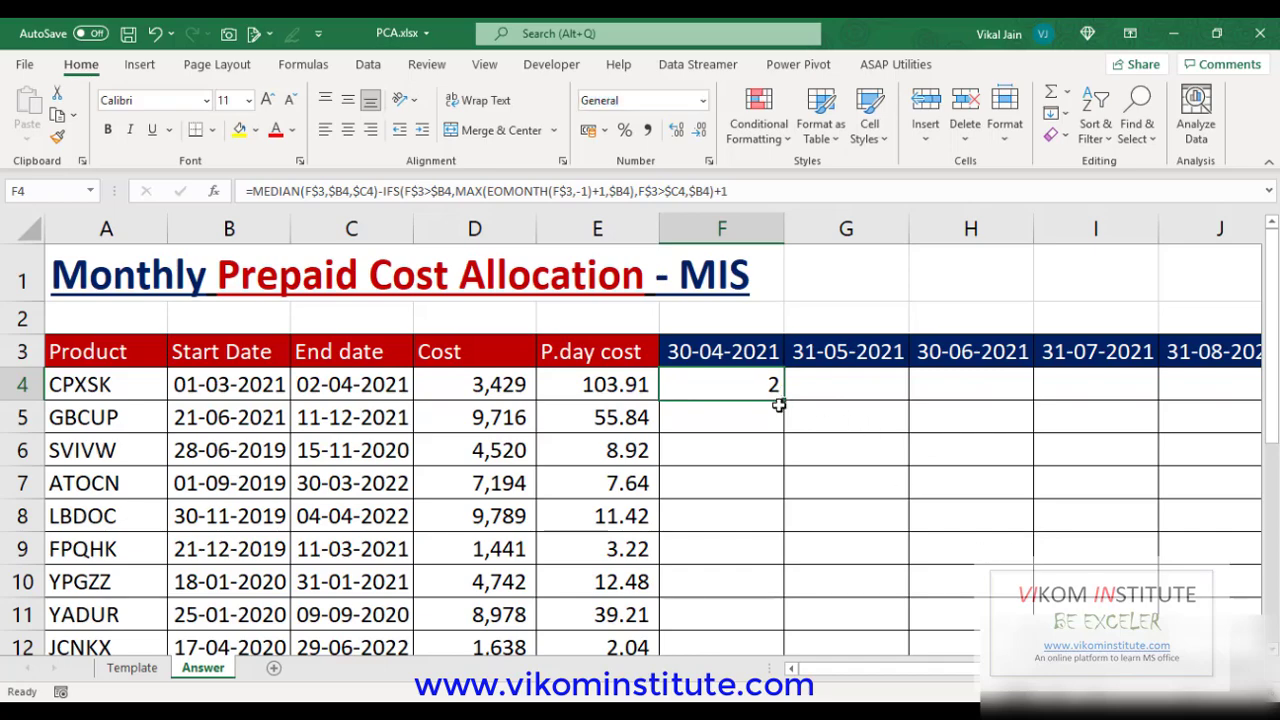
pyautogui.moveTo(785, 400); pyautogui.dragTo(1033, 449)
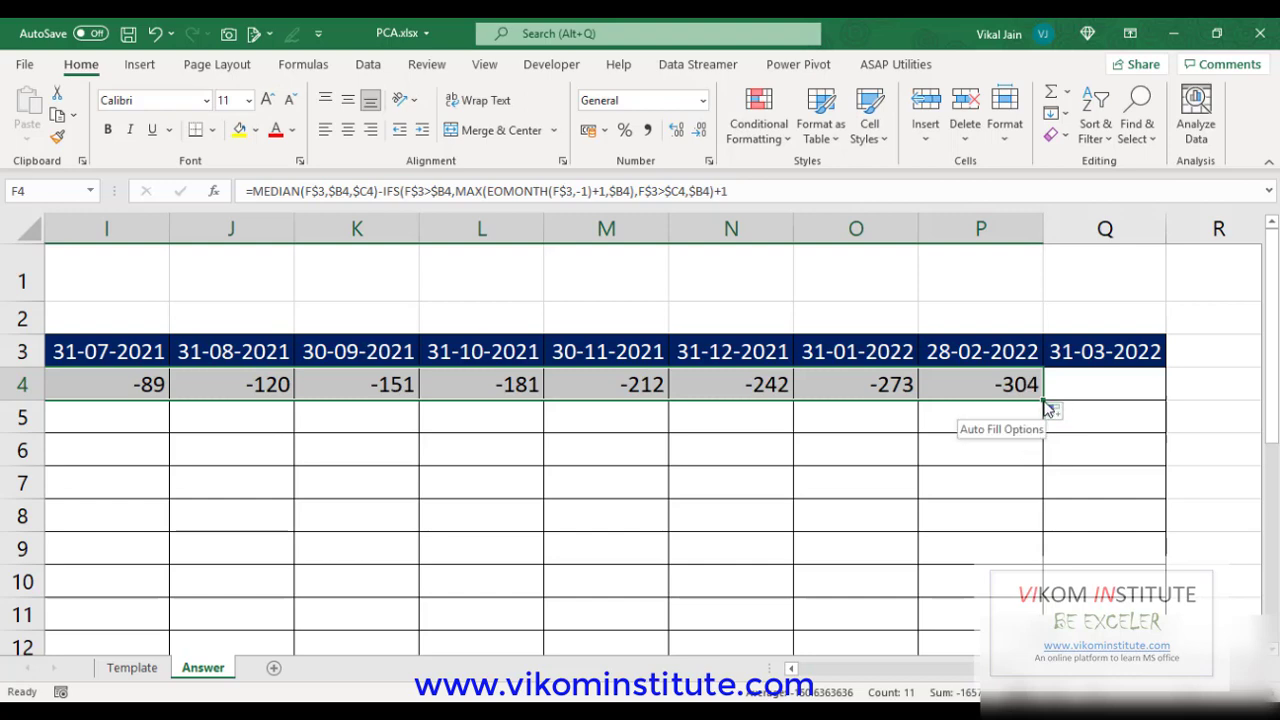
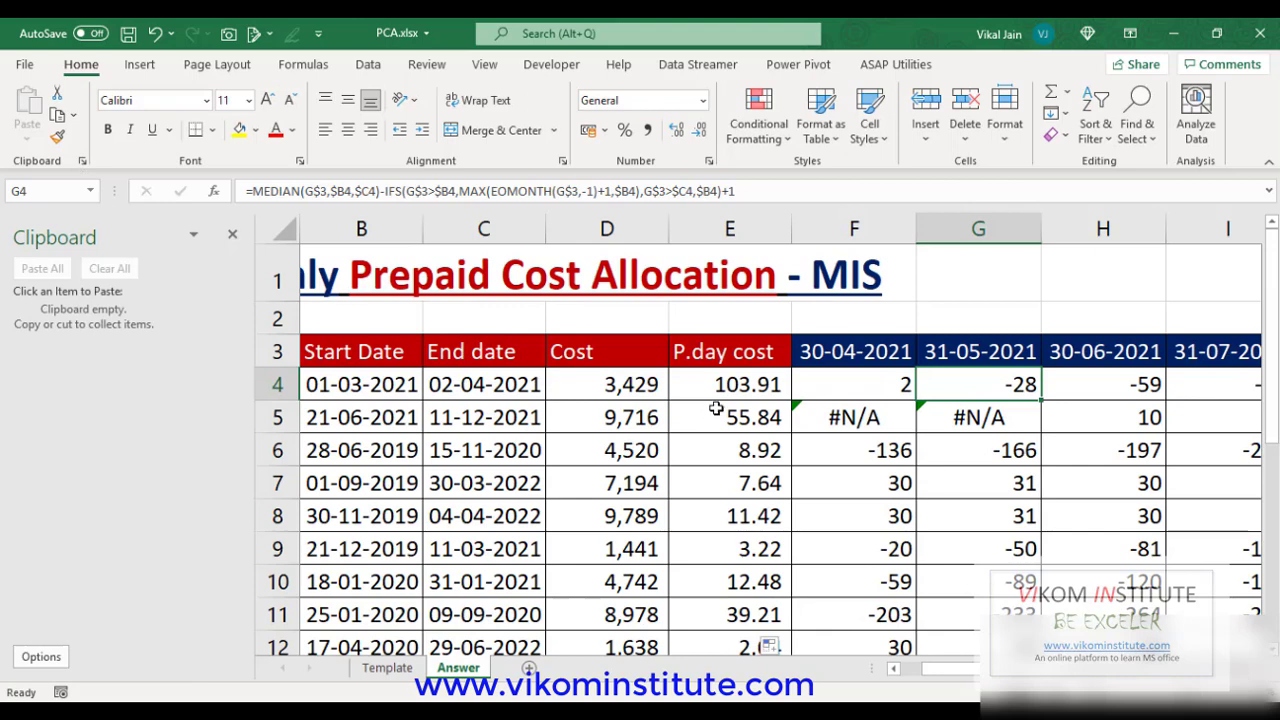
# - Copy the whole expression after the equals sign in F4's formula
pyautogui.doubleClick(806, 390)
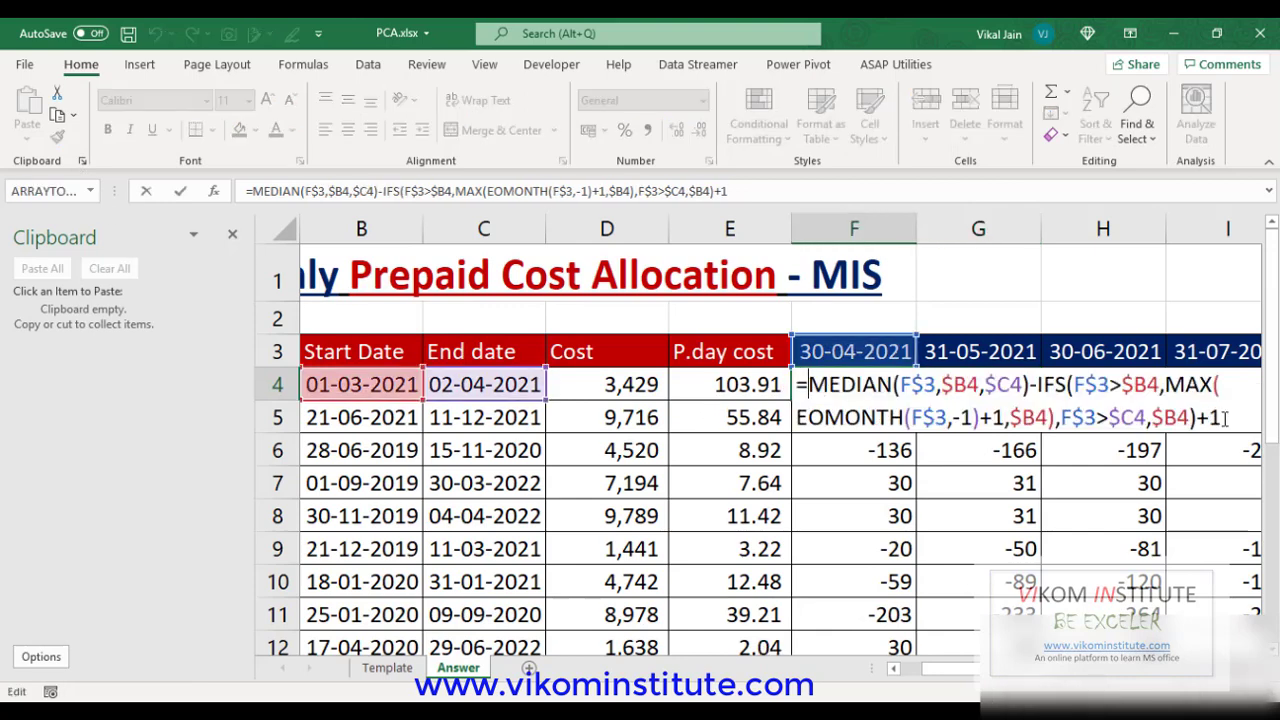
pyautogui.moveTo(1226, 417); pyautogui.dragTo(808, 384)
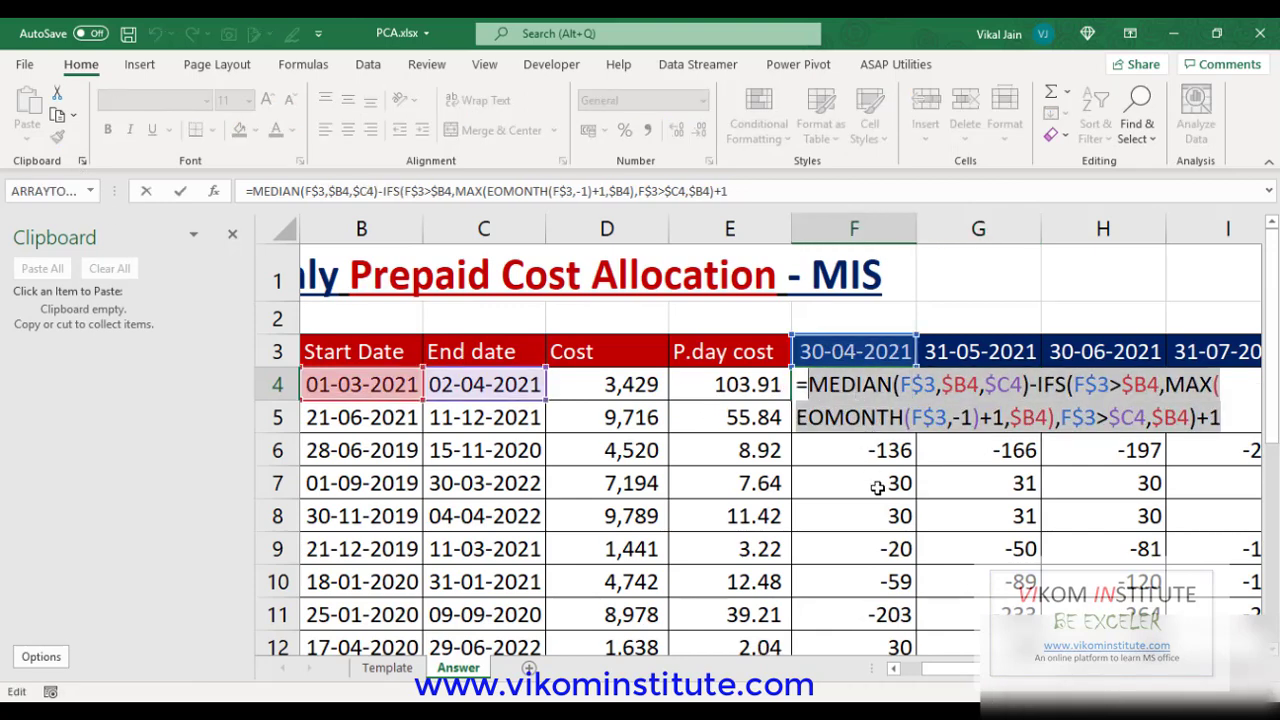
pyautogui.hotkey('ctrl', 'c')
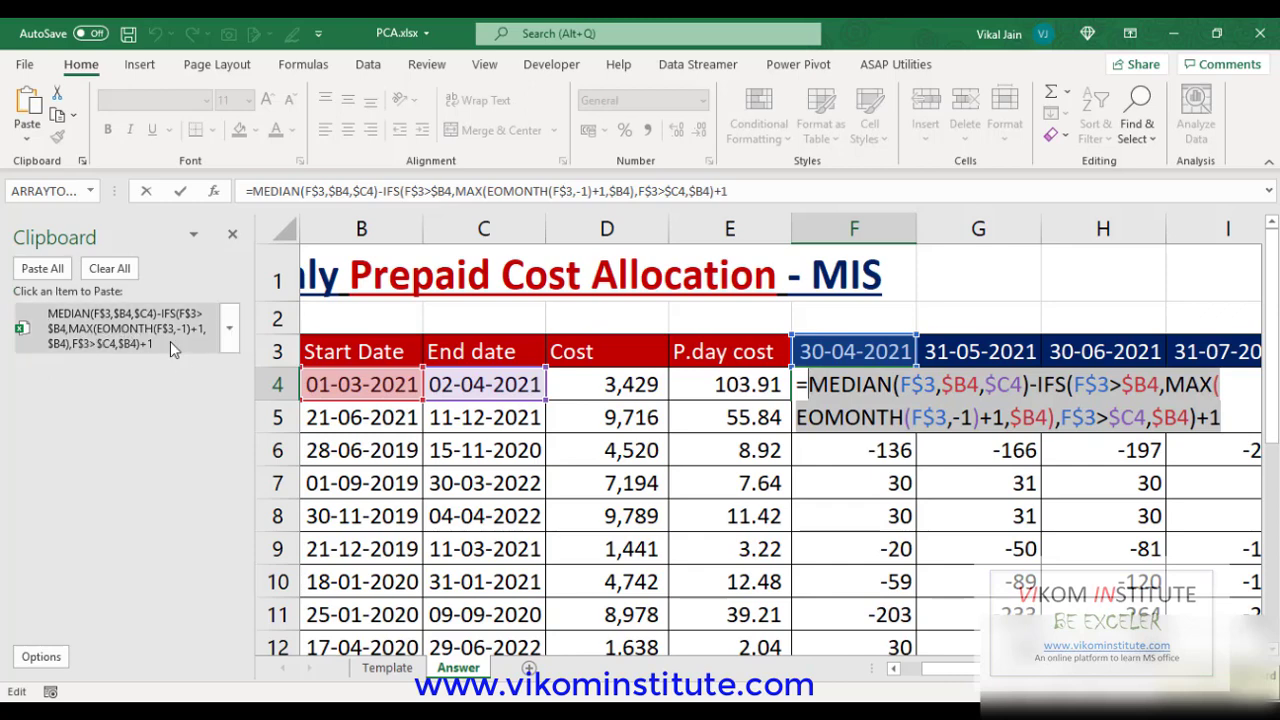
# - Replace F4's formula with an IF that returns 0 when the copied expression is <0 and otherwise returns that expression, accepting the closing-parenthesis correction
pyautogui.press('Escape')
pyautogui.write('=if(')
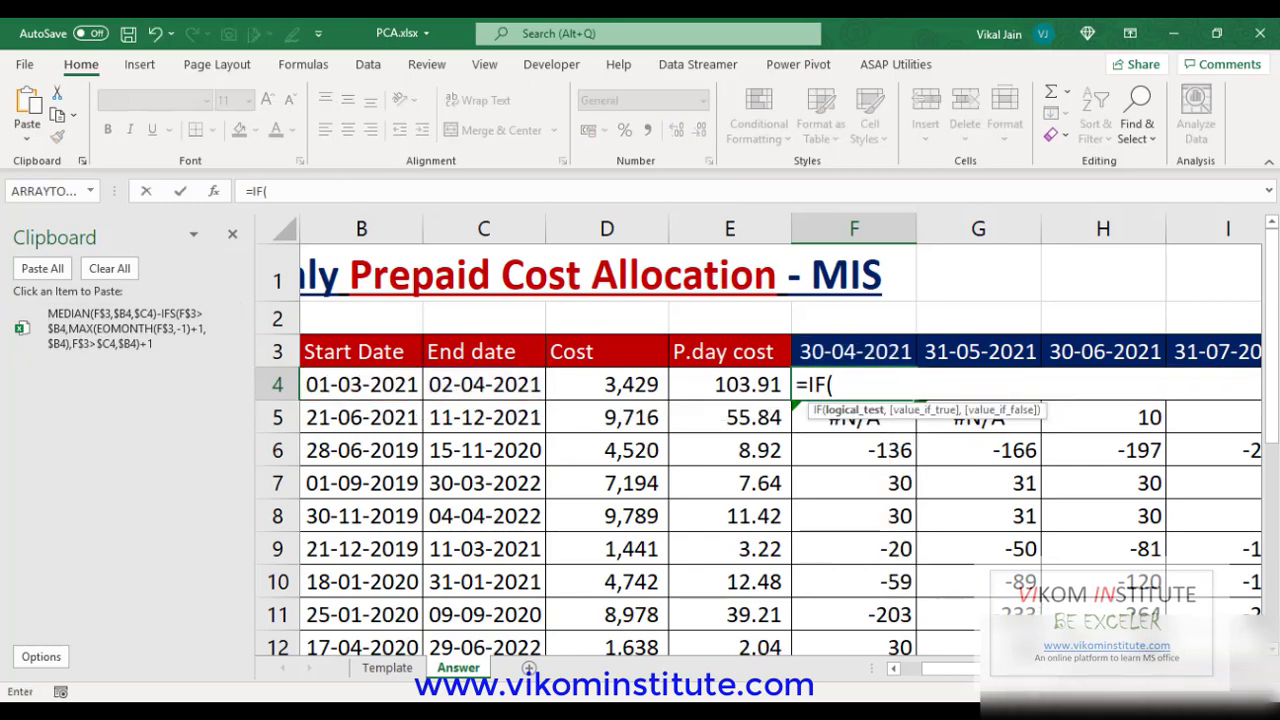
pyautogui.click(170, 340)
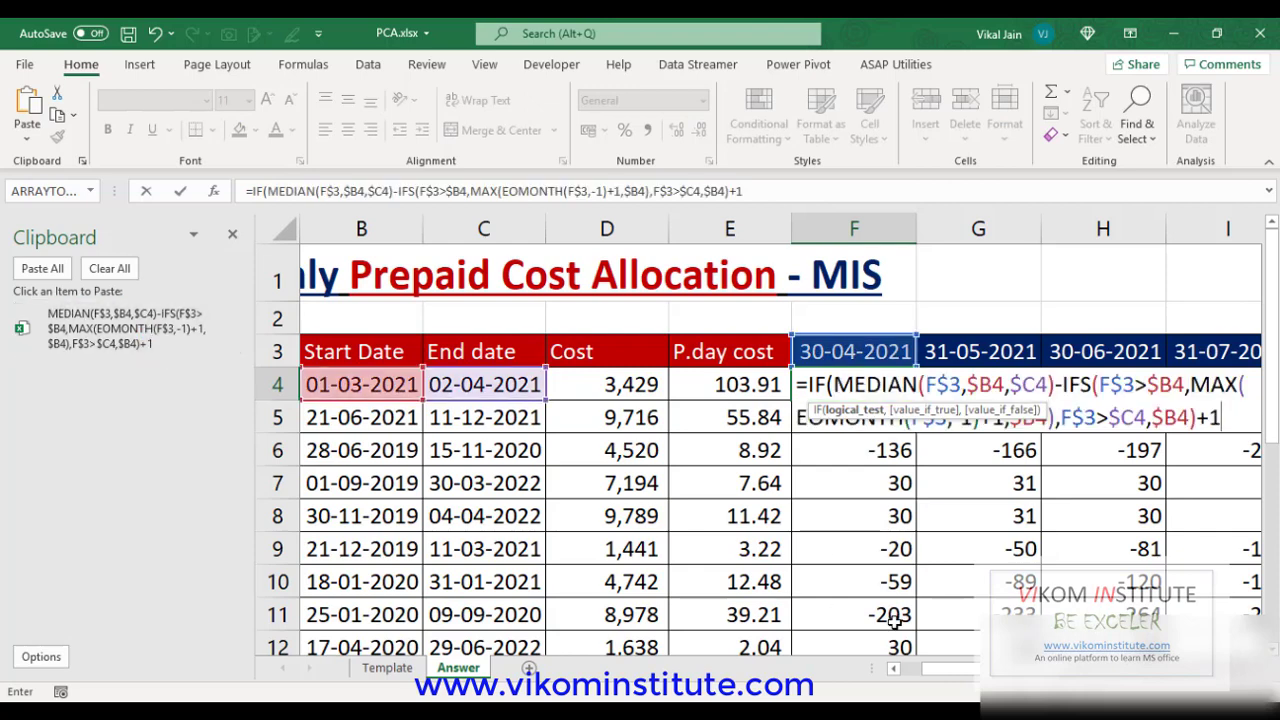
pyautogui.write('<')
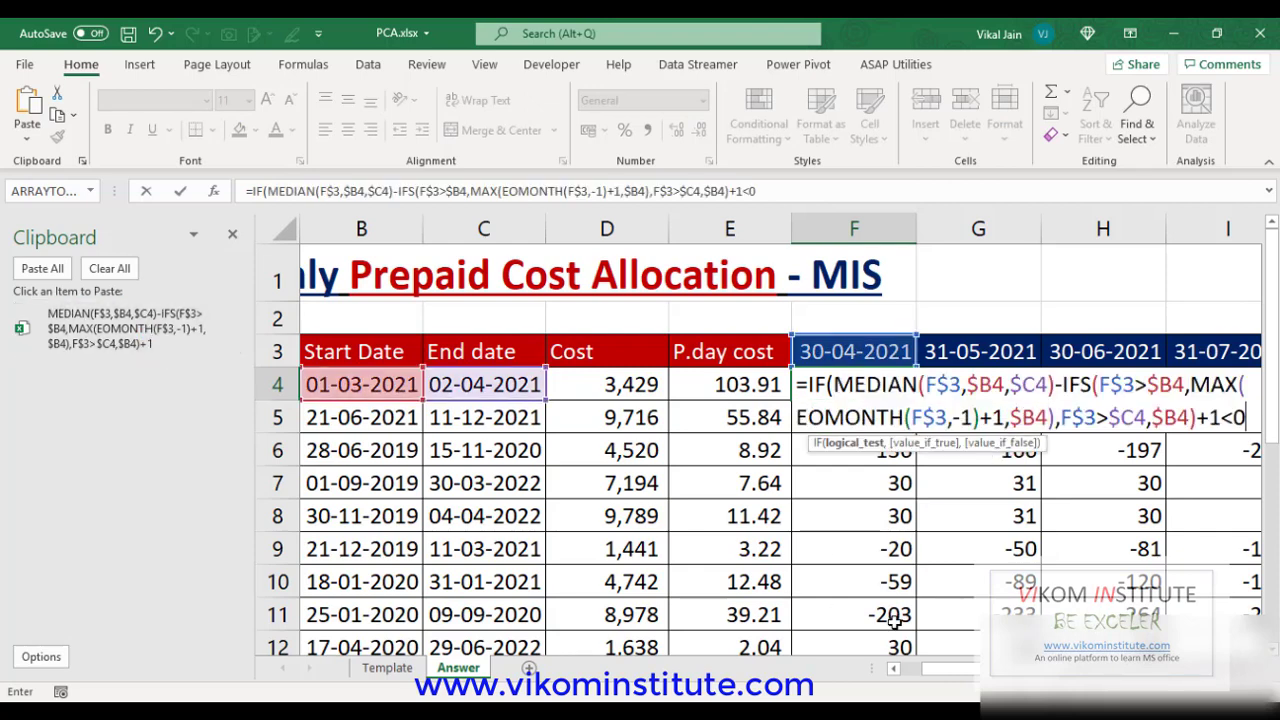
pyautogui.write('0,')
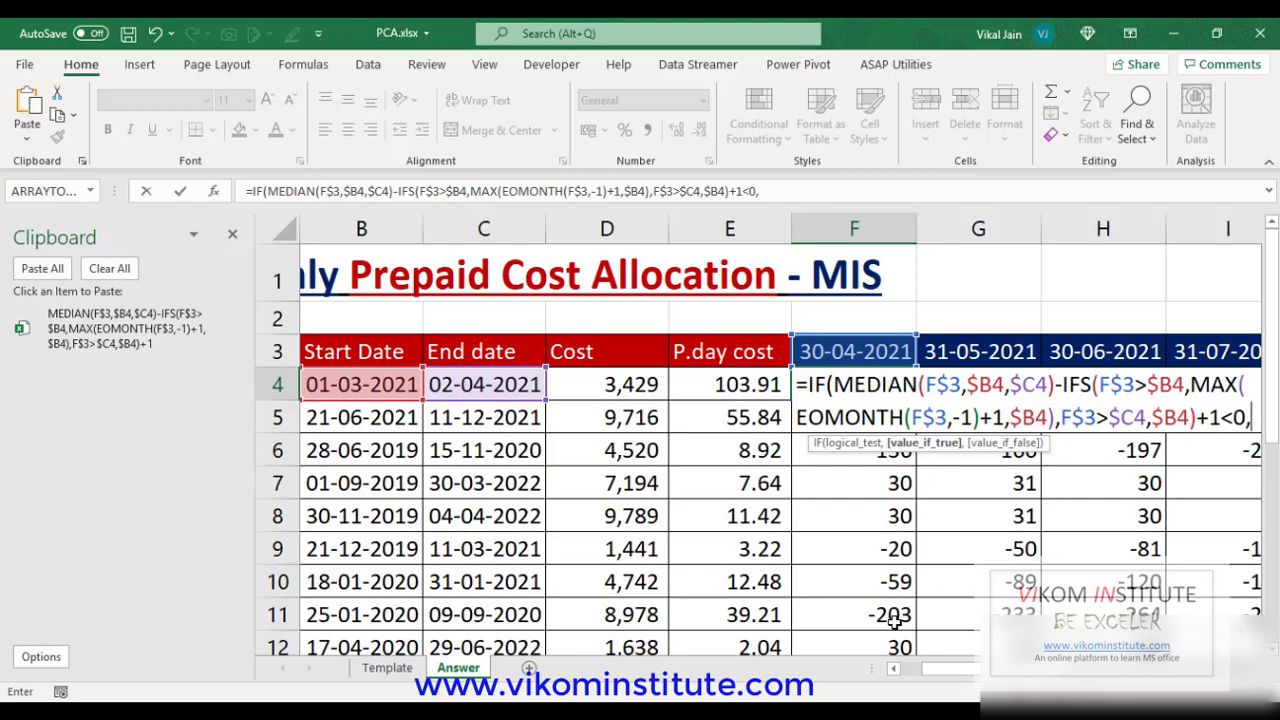
pyautogui.write('0,')
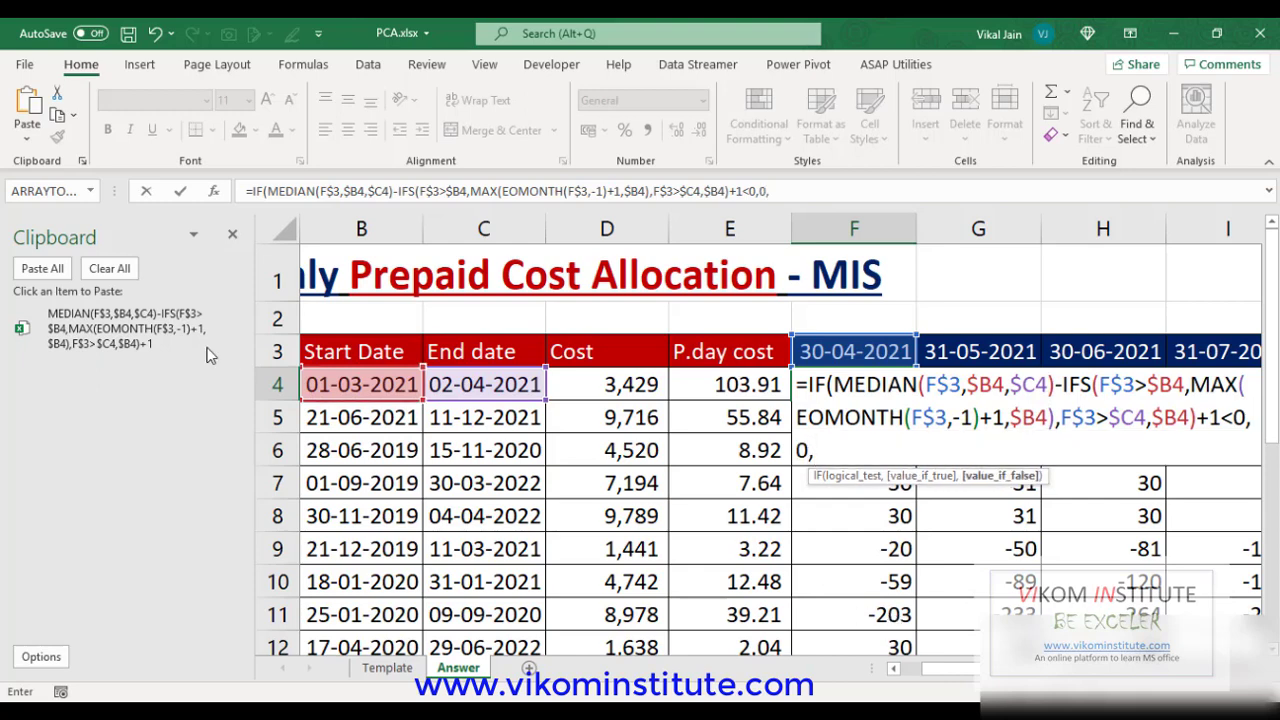
pyautogui.click(125, 328)
pyautogui.press('Return')
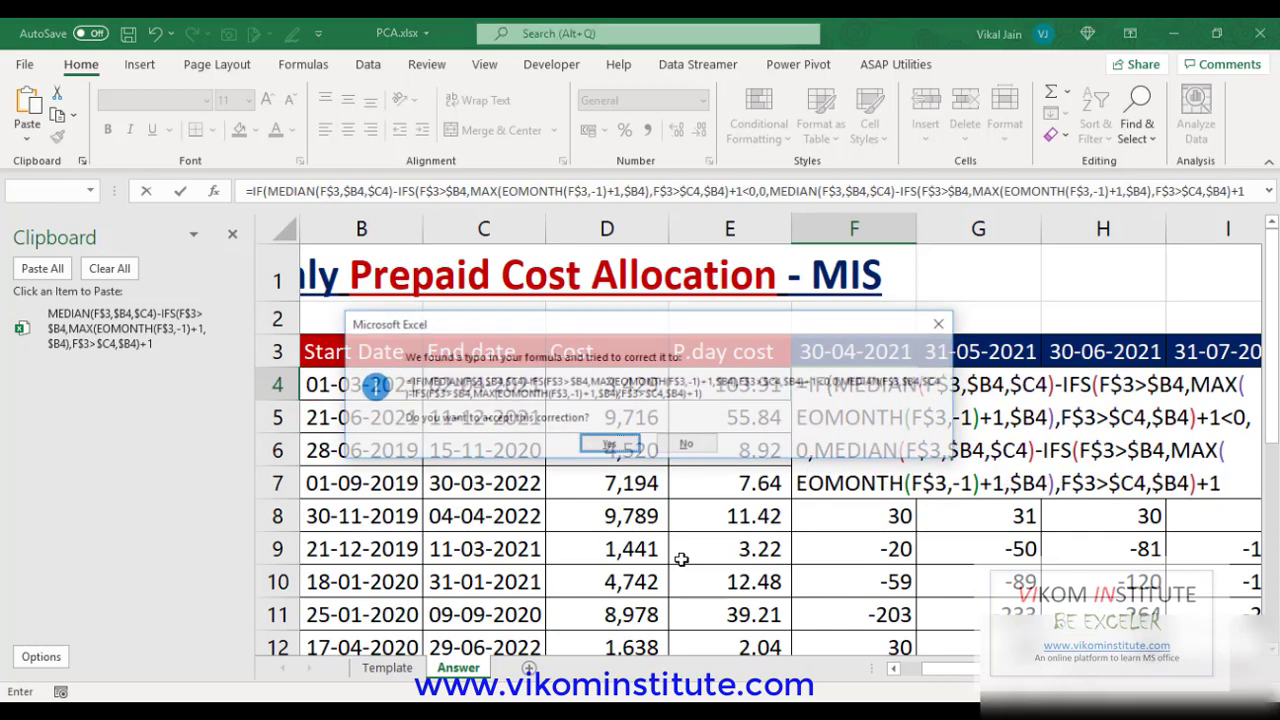
pyautogui.press('Return')
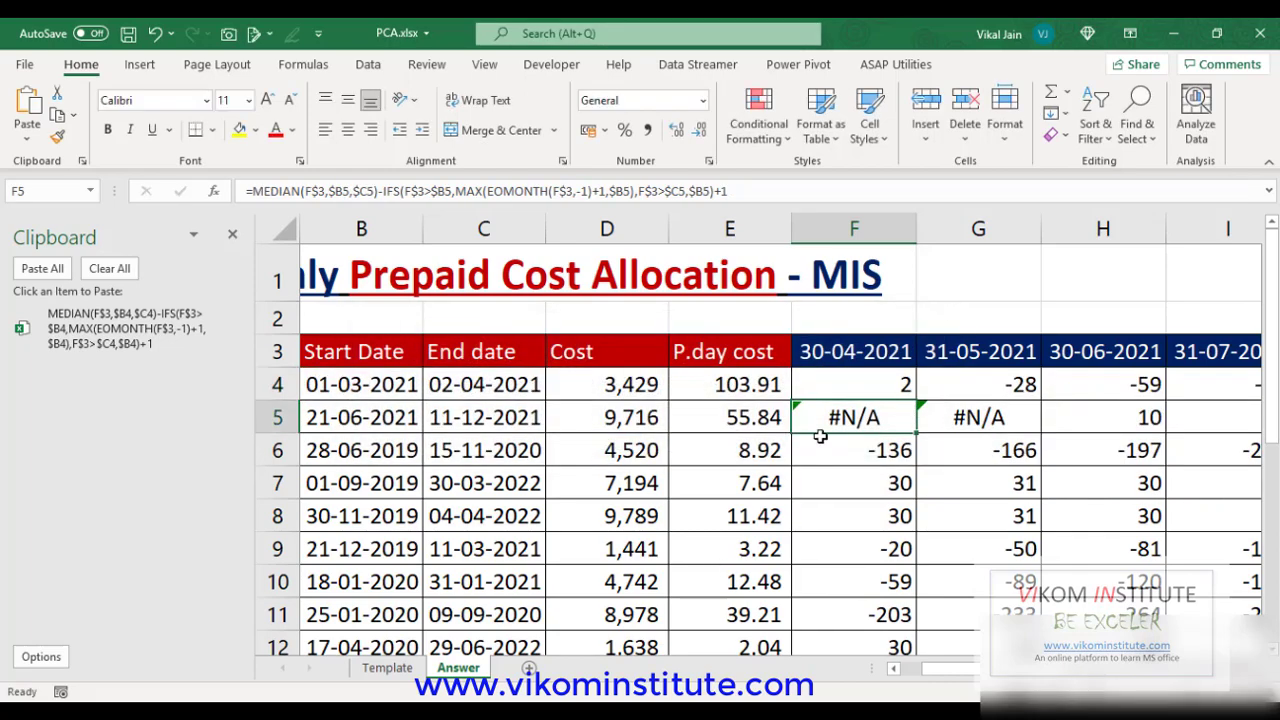
# - Fill the IF formula from F4 across to column Q and down to row 23
pyautogui.click(880, 385)
pyautogui.moveTo(918, 402); pyautogui.dragTo(1045, 606)
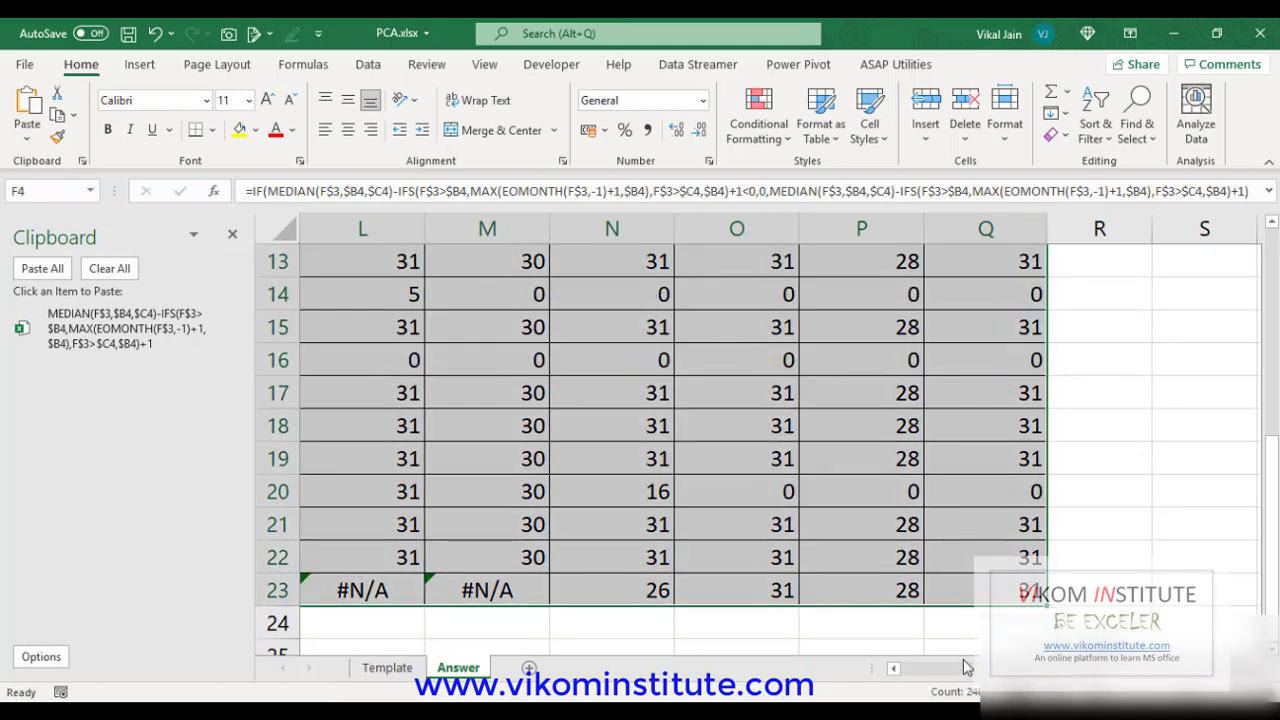
pyautogui.hscroll(-5, 965, 667)
pyautogui.scroll(4, 813, 519)
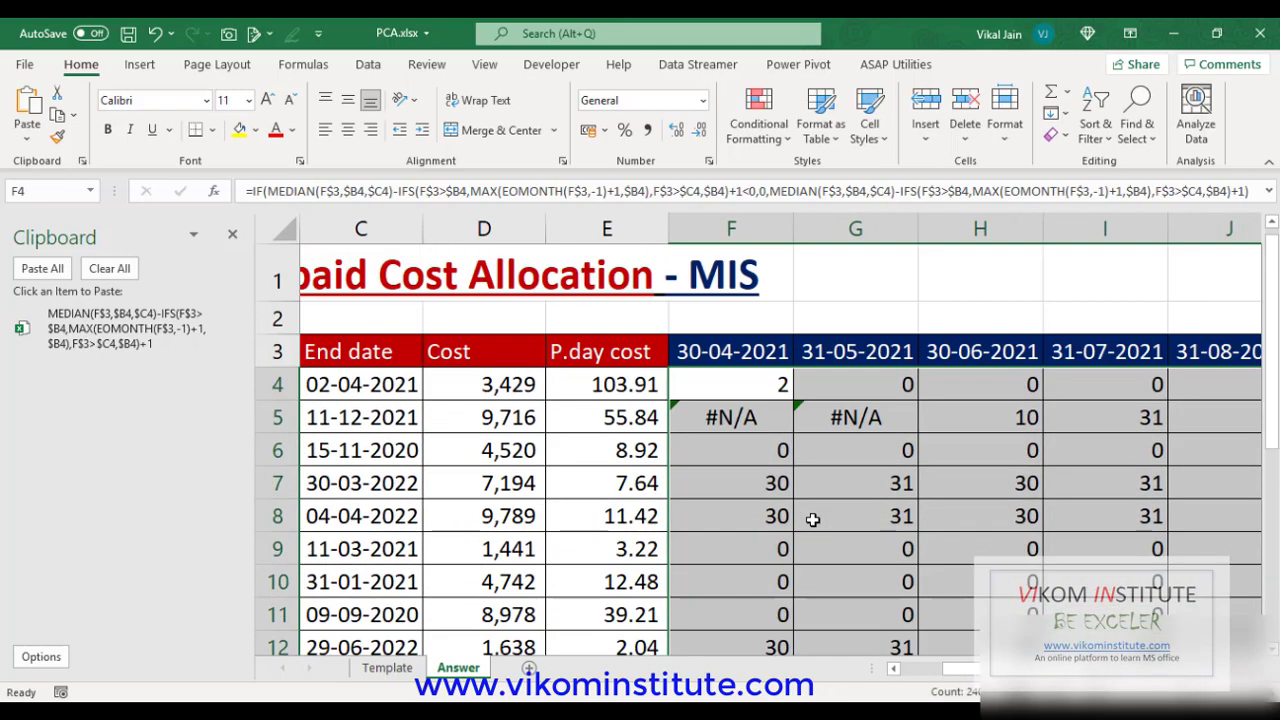
# - Wrap F4's IF formula in IFERROR with 0 as the error value
pyautogui.doubleClick(751, 397)
pyautogui.click(684, 384)
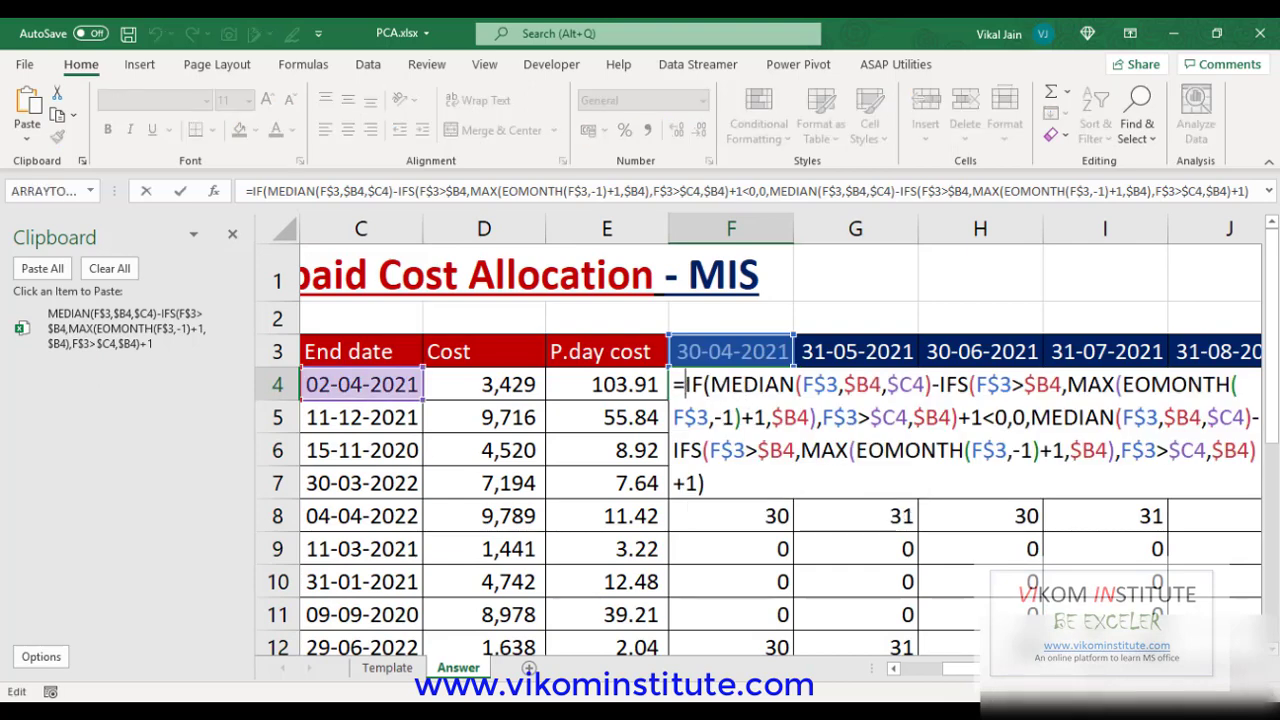
pyautogui.write('IFERROR(')
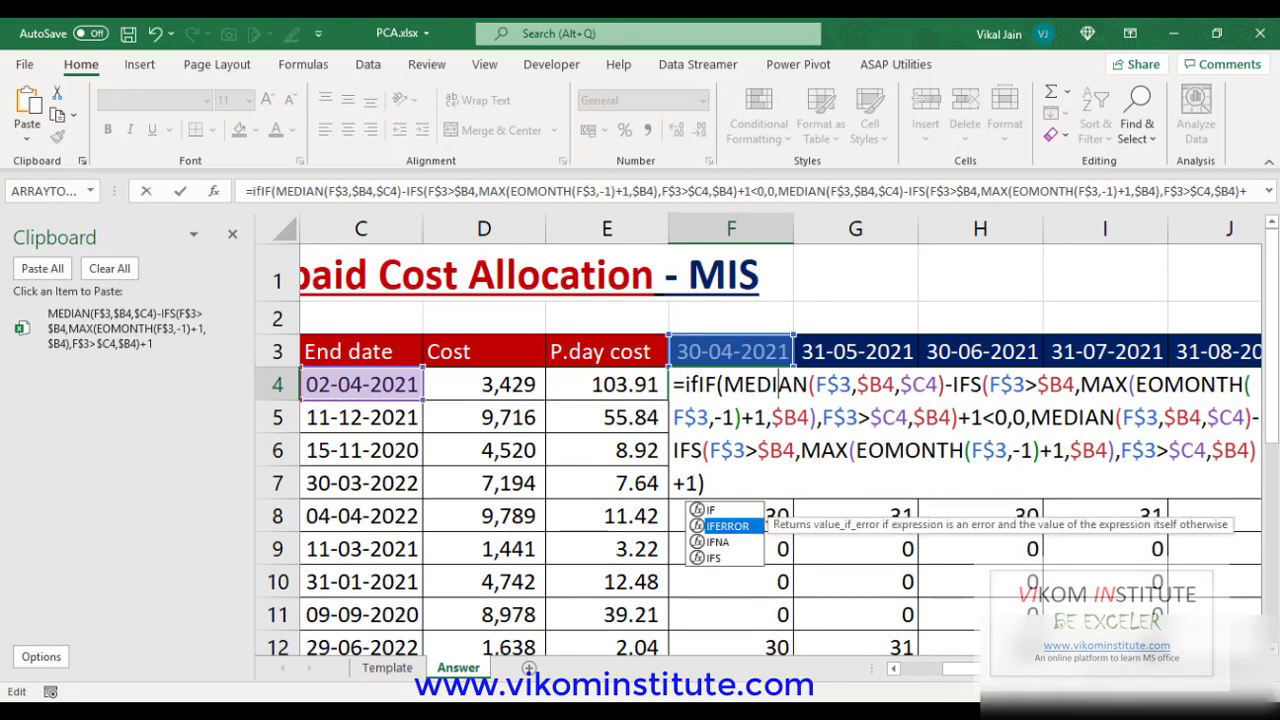
pyautogui.click(845, 483)
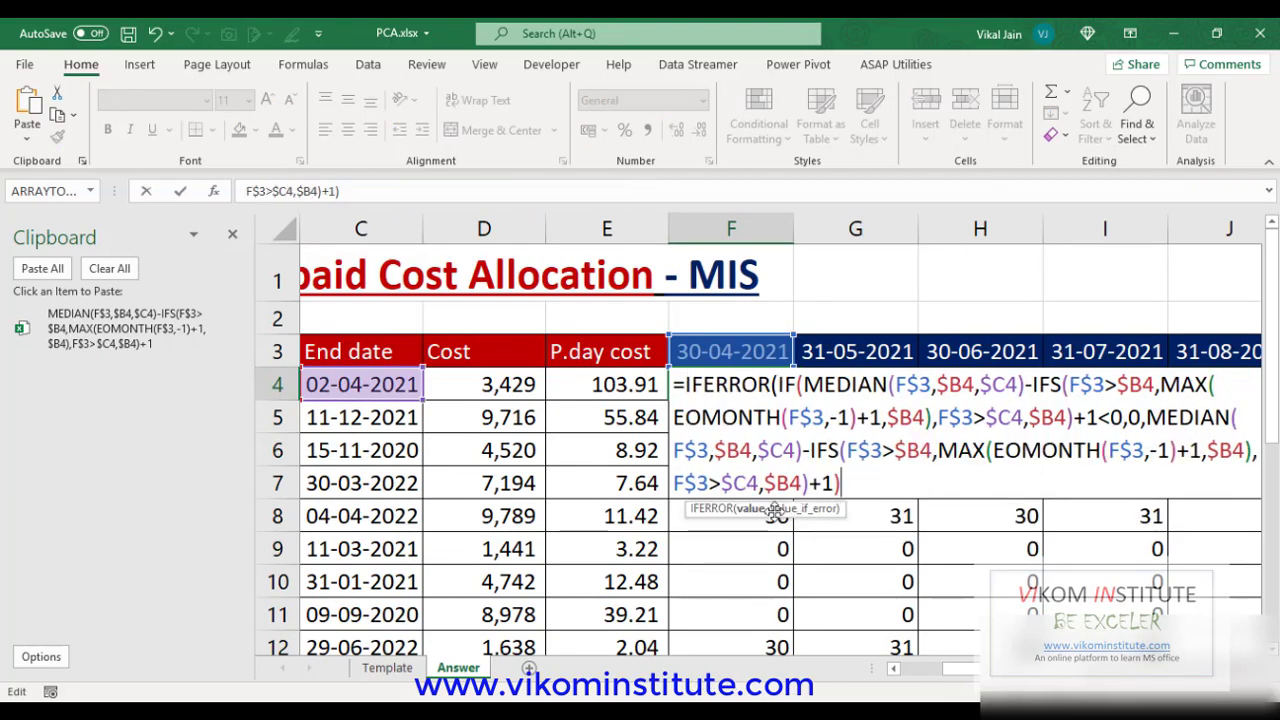
pyautogui.write(',')
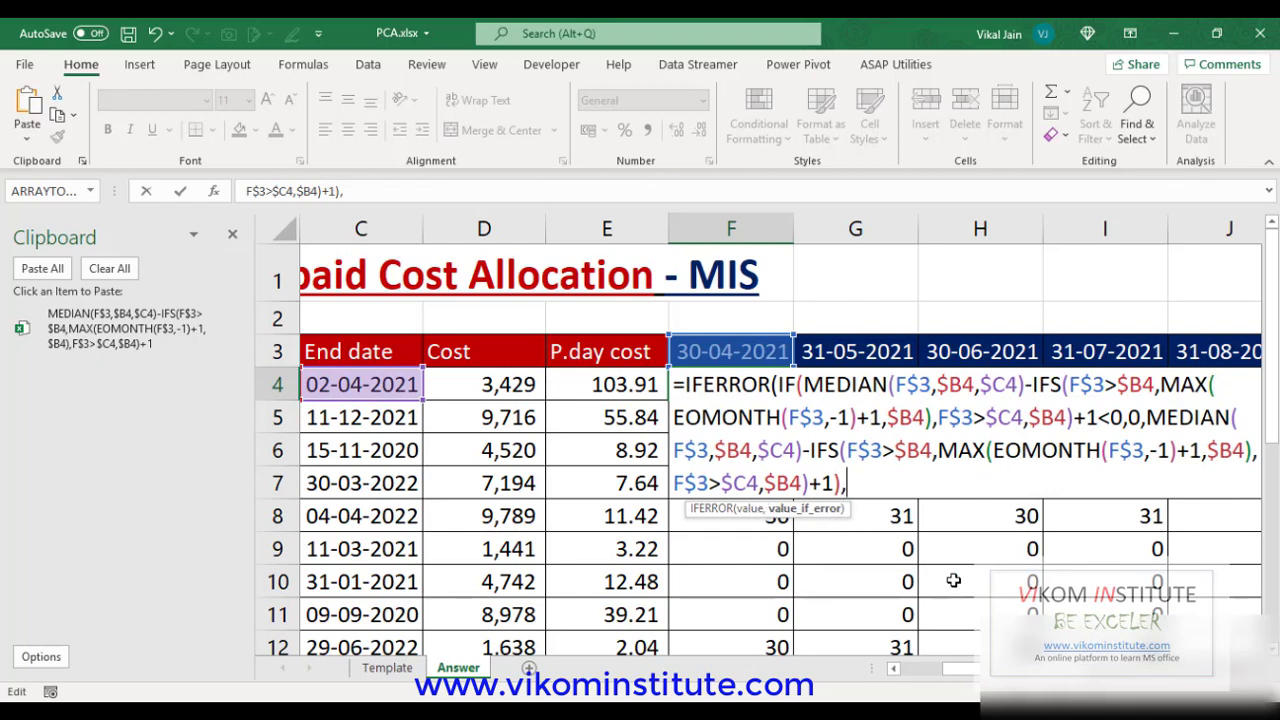
pyautogui.write('0)')
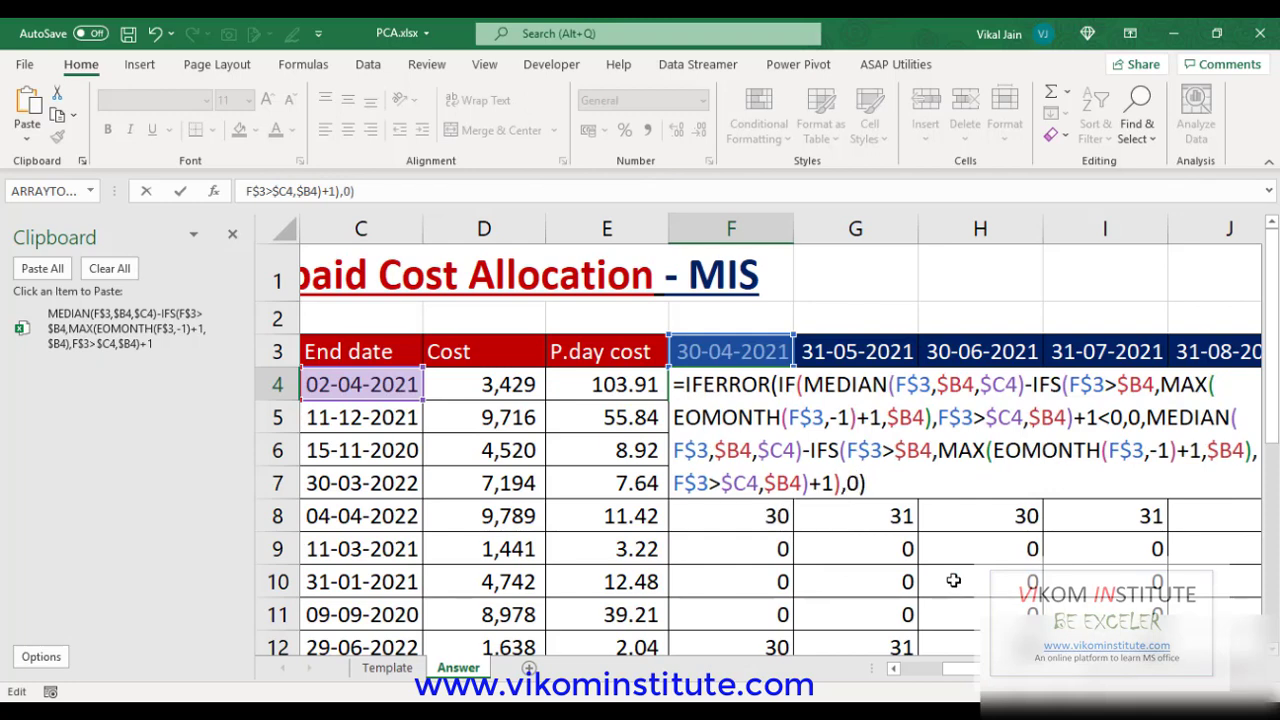
pyautogui.press('Return')
# - Fill the IFERROR formula from F4 across to the 31-03-2022 column and down through all product rows
pyautogui.click(758, 385)
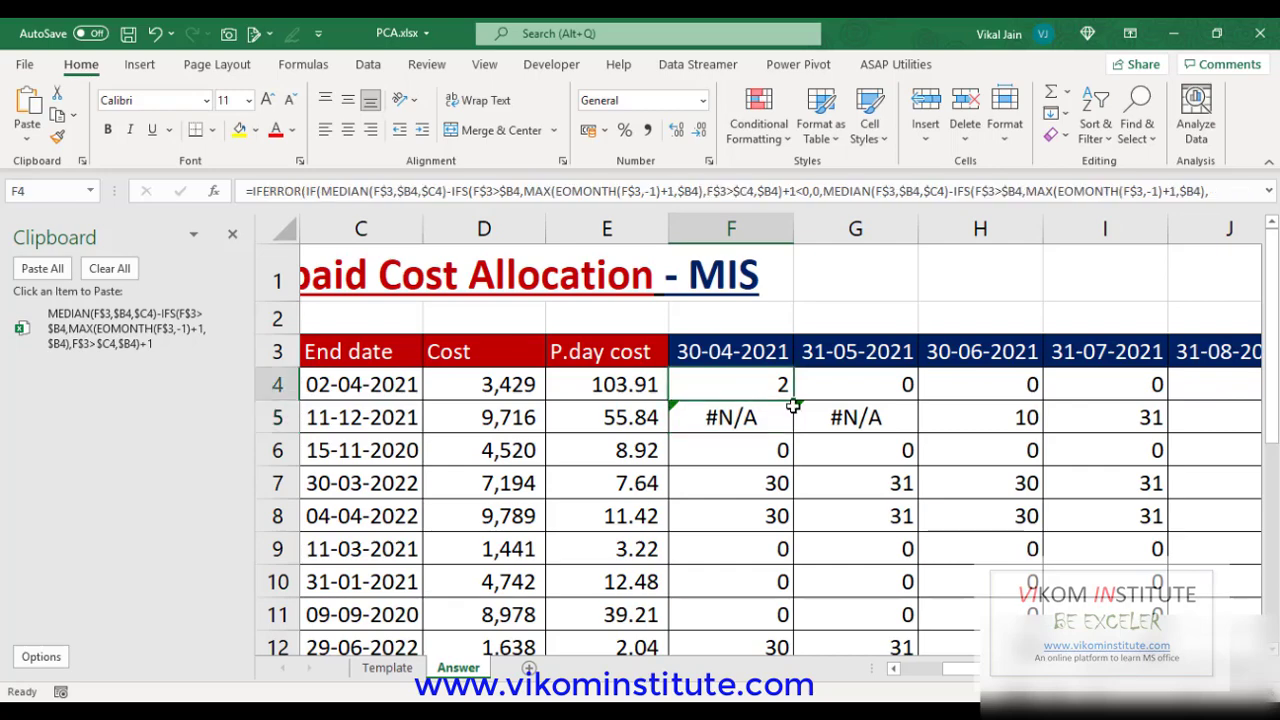
pyautogui.moveTo(795, 402)
pyautogui.mouseDown()
pyautogui.moveTo(1257, 405)
pyautogui.moveTo(1237, 421)
pyautogui.mouseUp()
pyautogui.hscroll(1, 1237, 421)
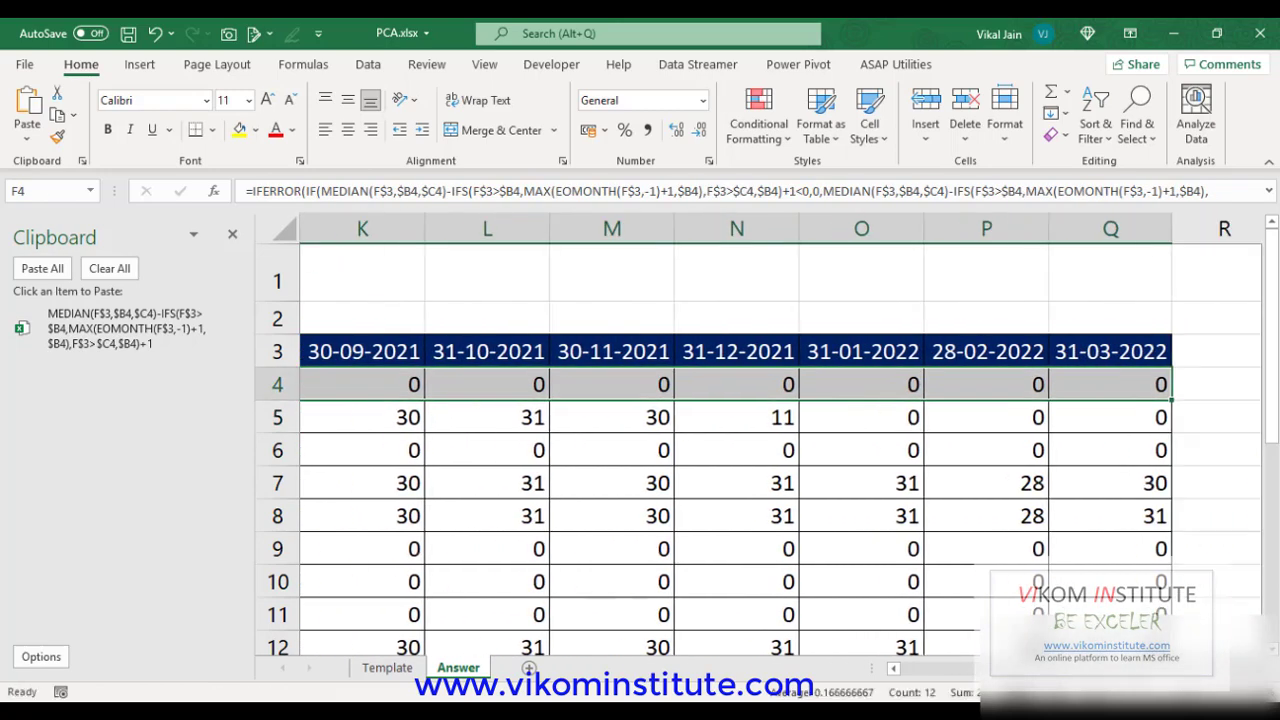
pyautogui.doubleClick(1173, 402)
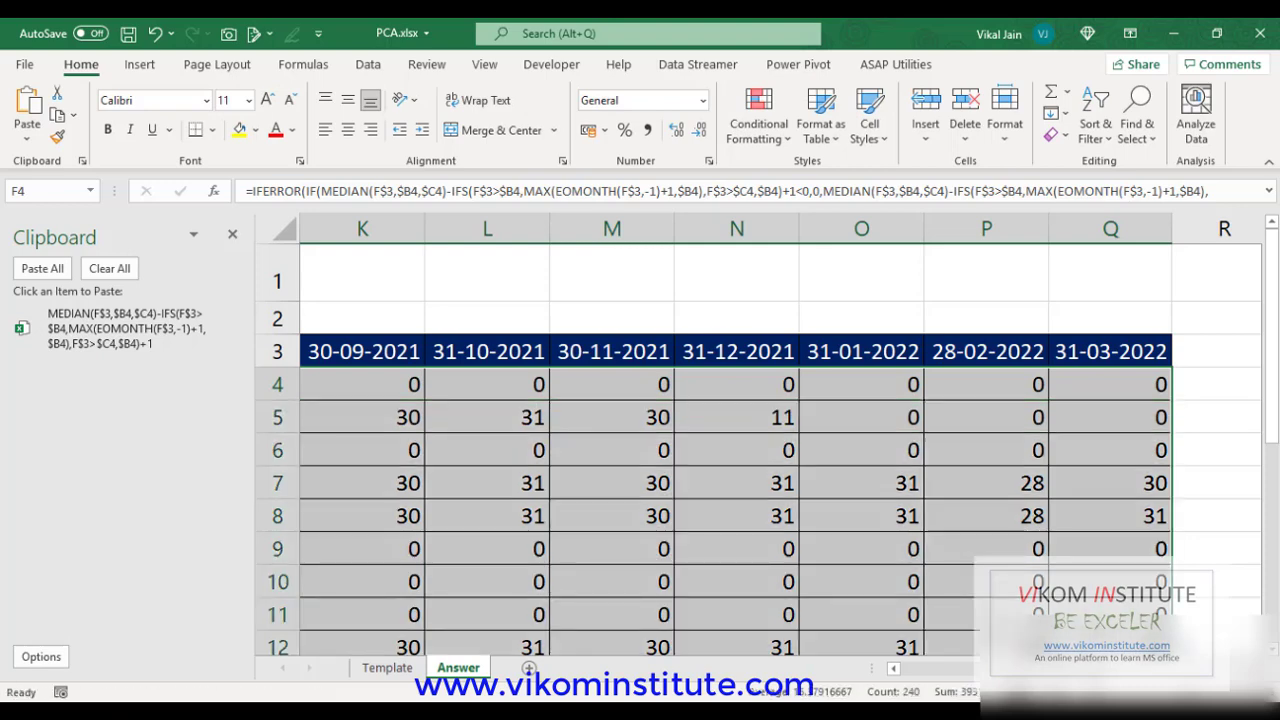
pyautogui.hscroll(-5, 779, 437)
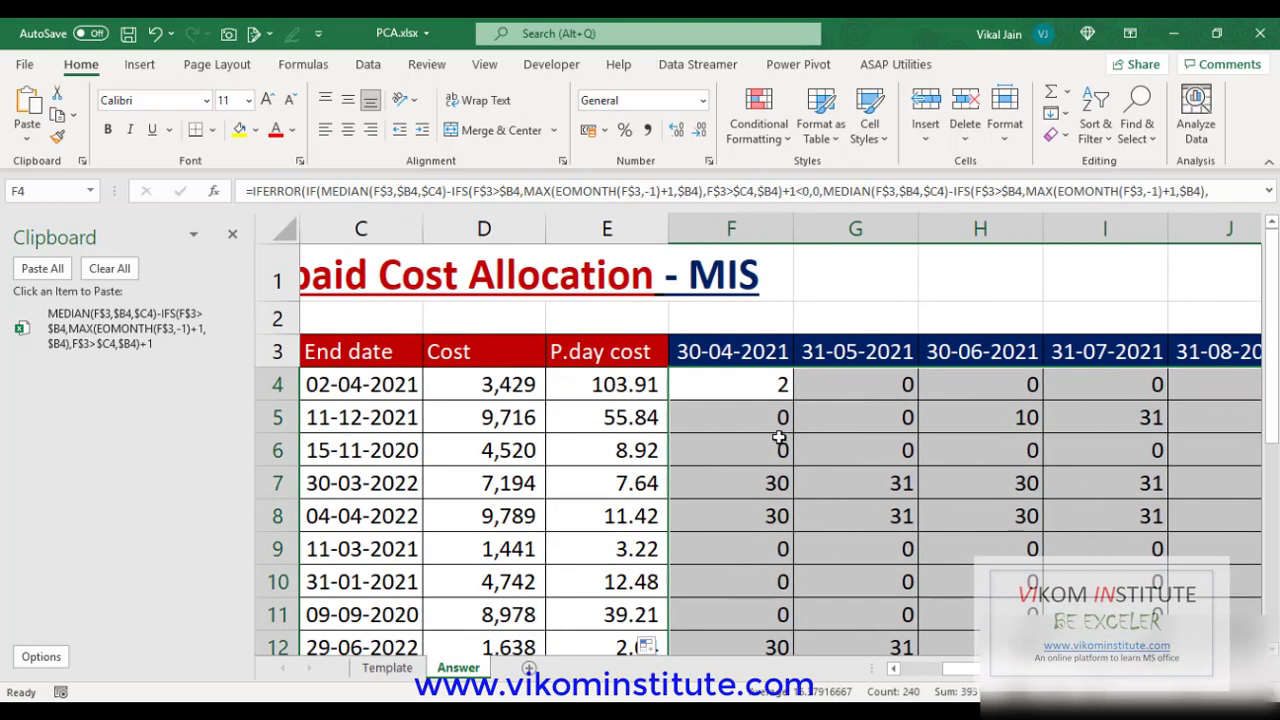
# - Inspect the filled formula in F7 and close the Clipboard pane
pyautogui.click(787, 485)
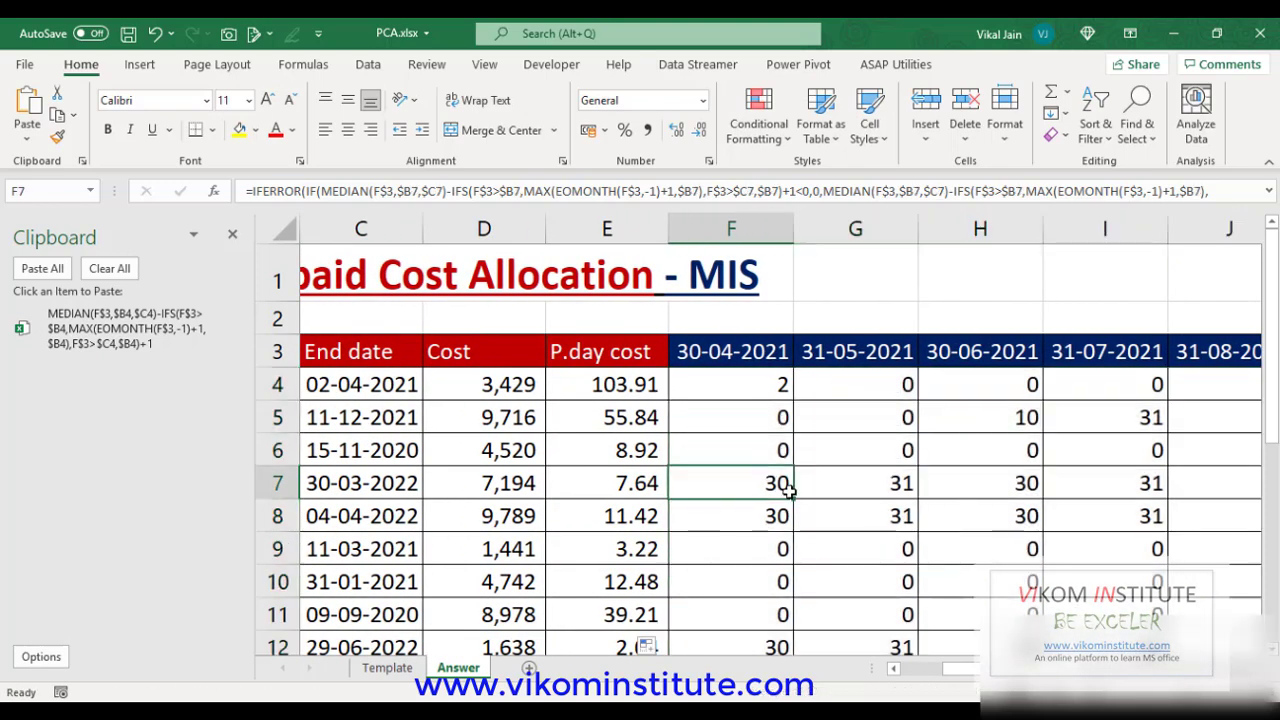
pyautogui.click(233, 234)
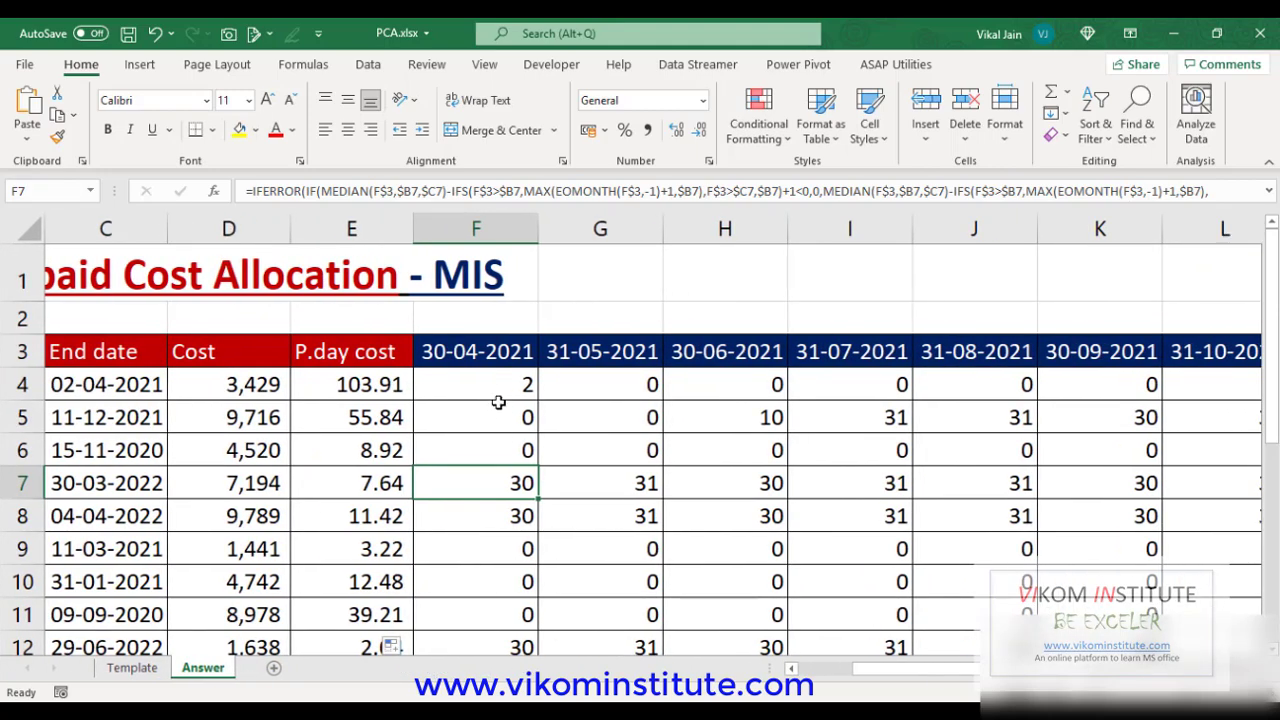
pyautogui.moveTo(895, 668); pyautogui.dragTo(868, 668)
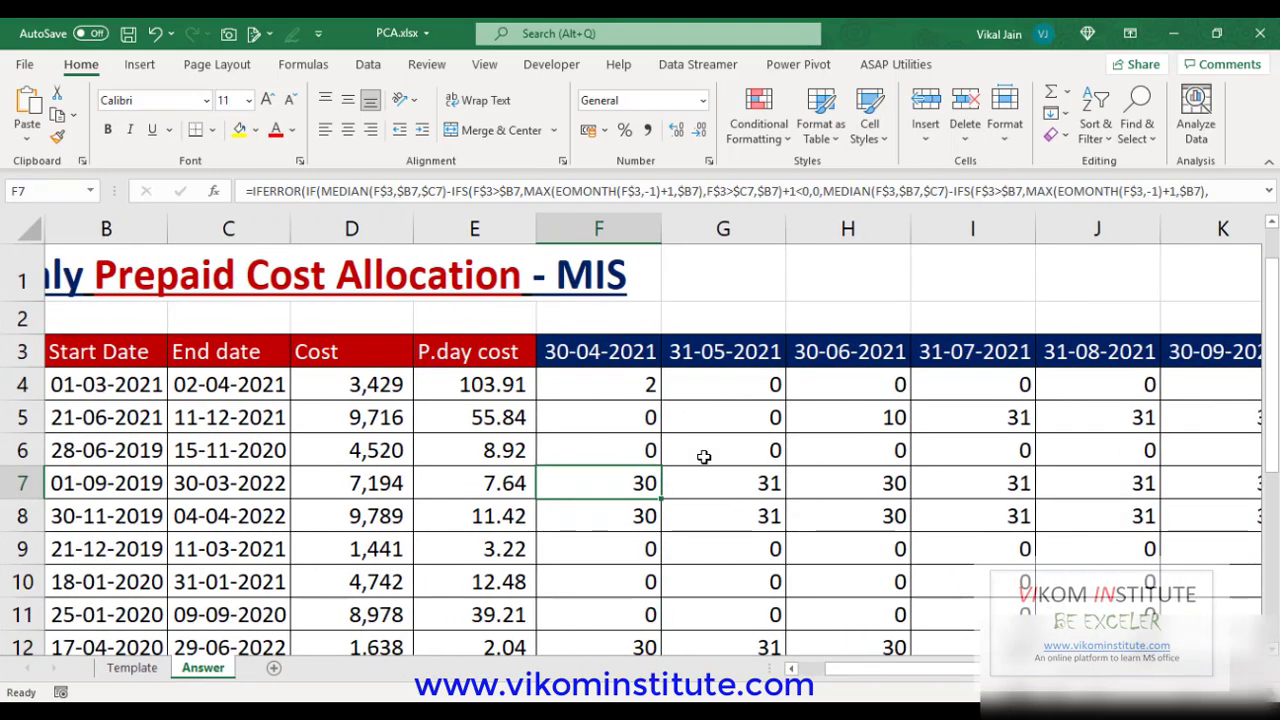
# - Multiply F4's IFERROR formula by the per-day cost in E4
pyautogui.click(598, 385)
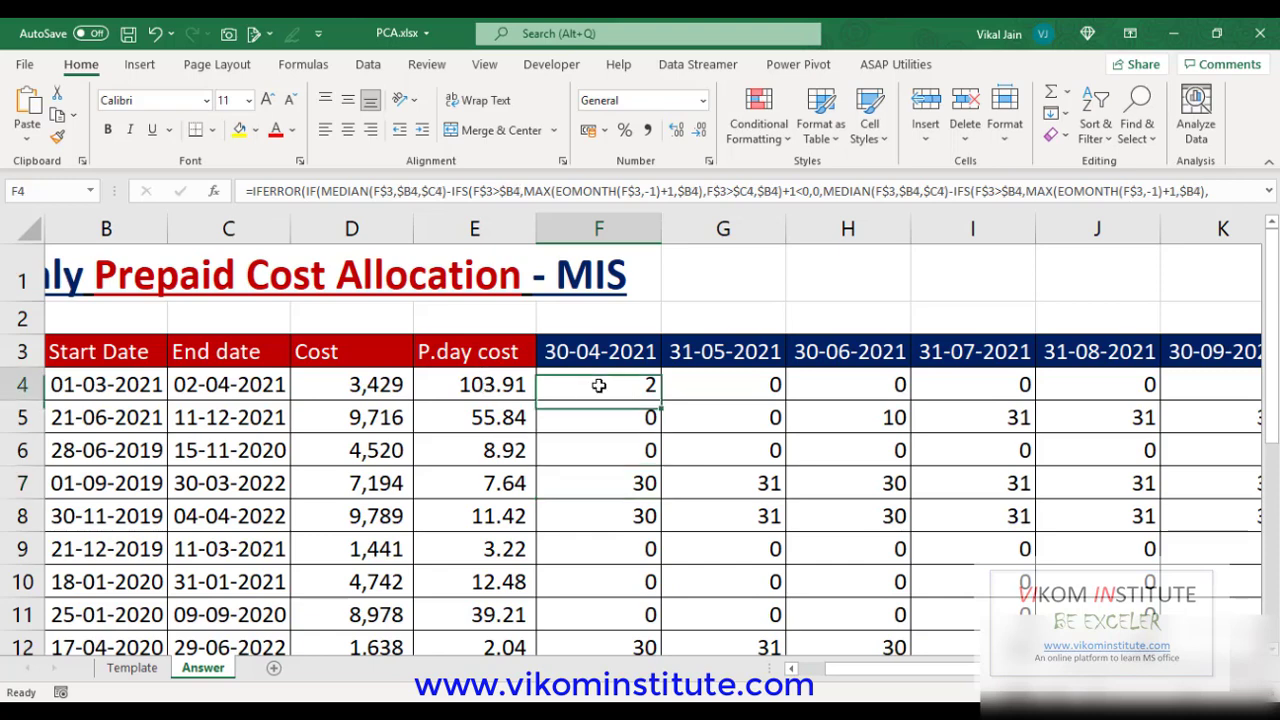
pyautogui.doubleClick(598, 385)
pyautogui.click(1055, 457)
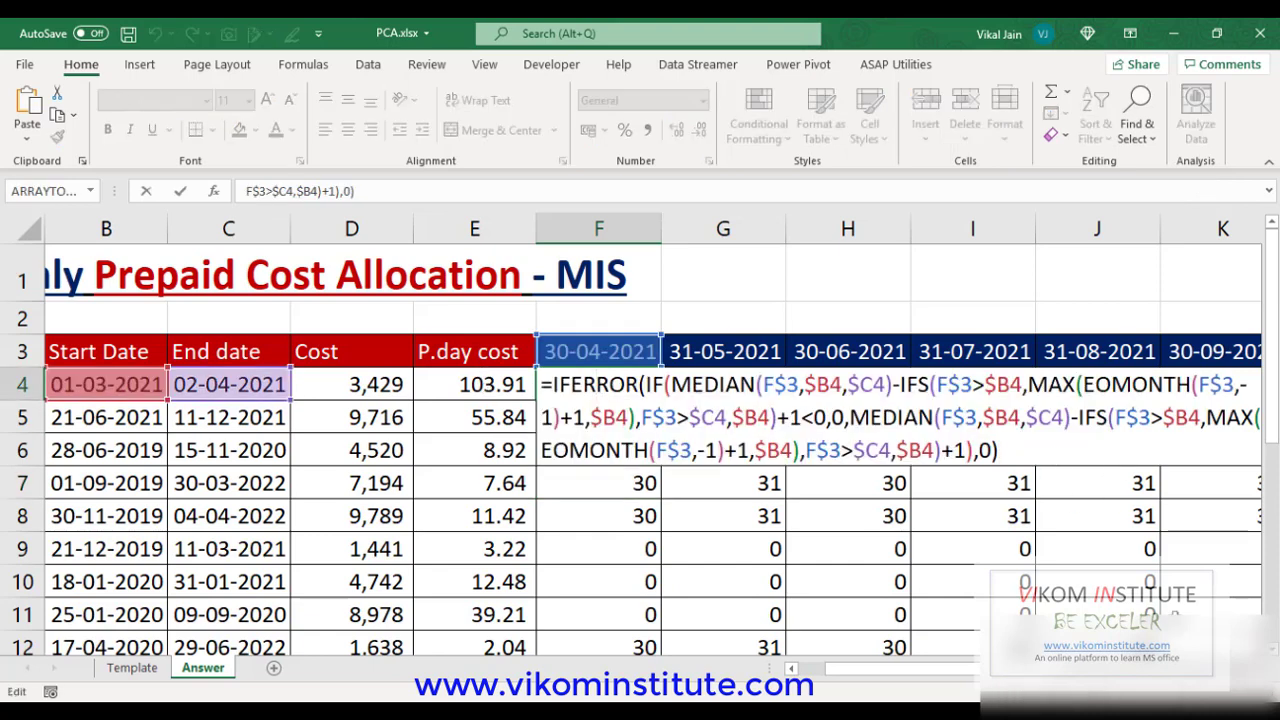
pyautogui.write('*')
pyautogui.click(490, 390)
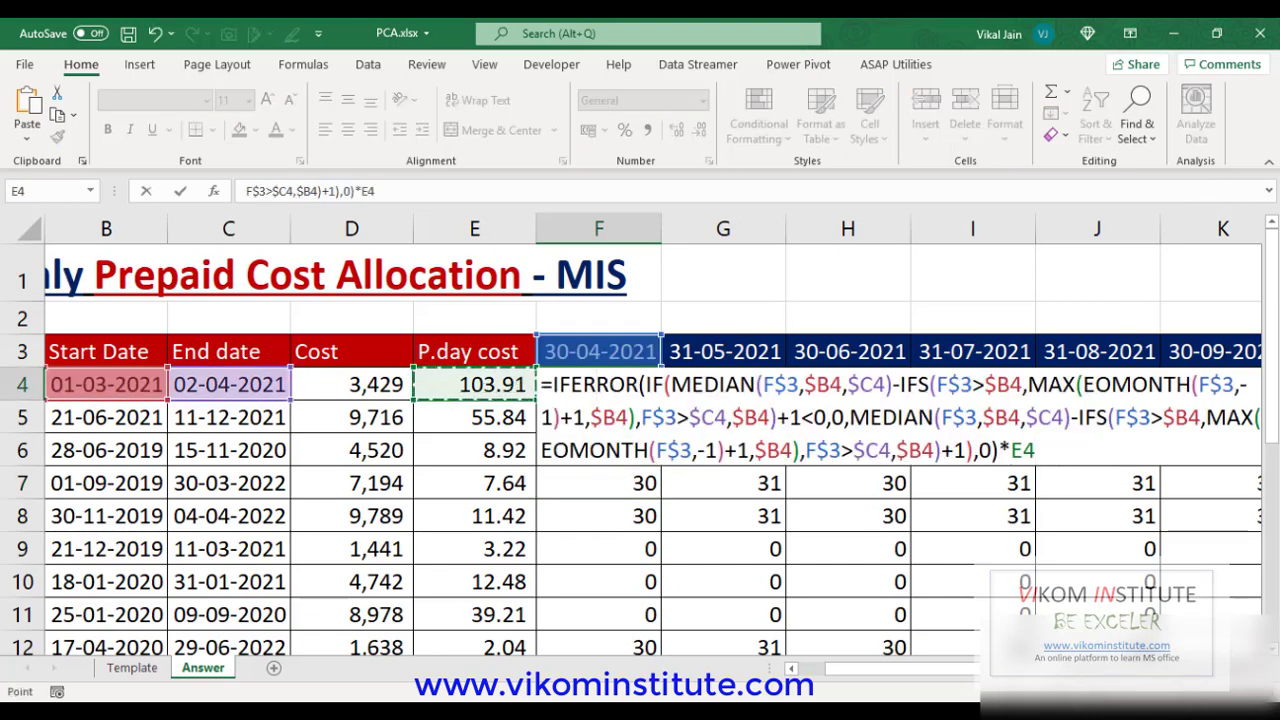
pyautogui.hotkey('ctrl', 'Return')
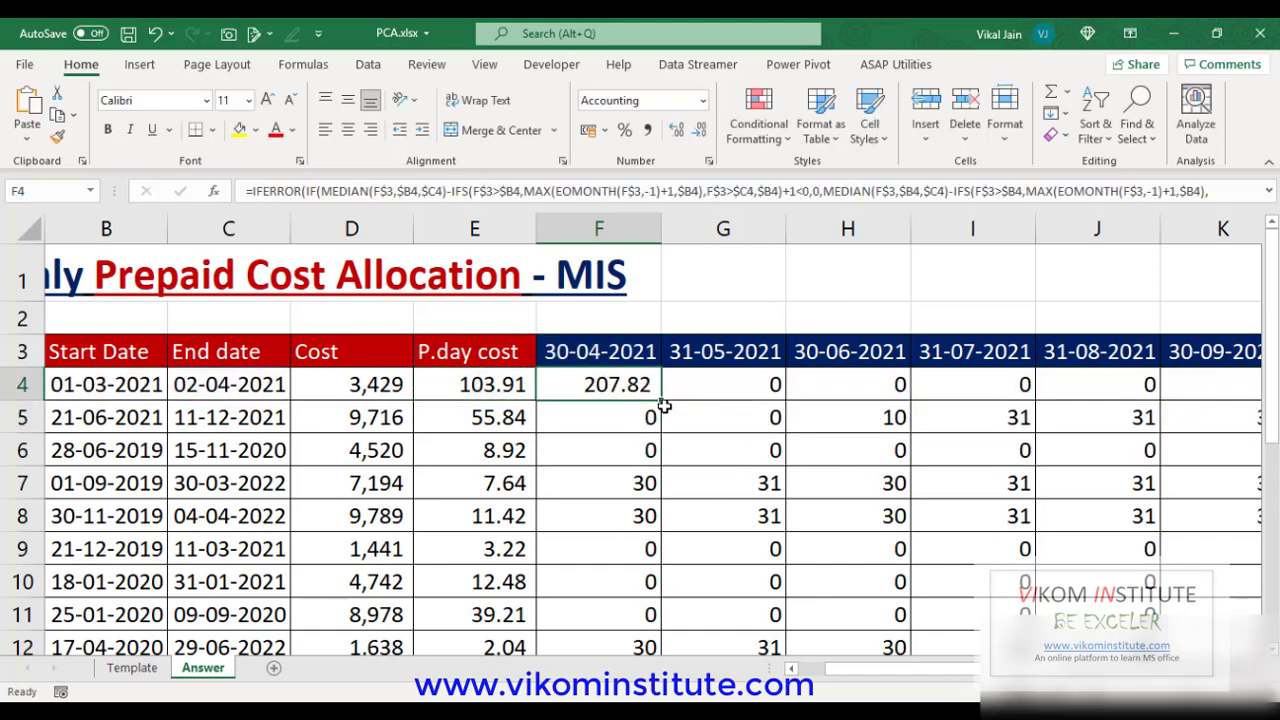
# - Lock the column of the per-day cost reference in F4's formula, making it $E4
pyautogui.moveTo(663, 401); pyautogui.dragTo(1152, 405)
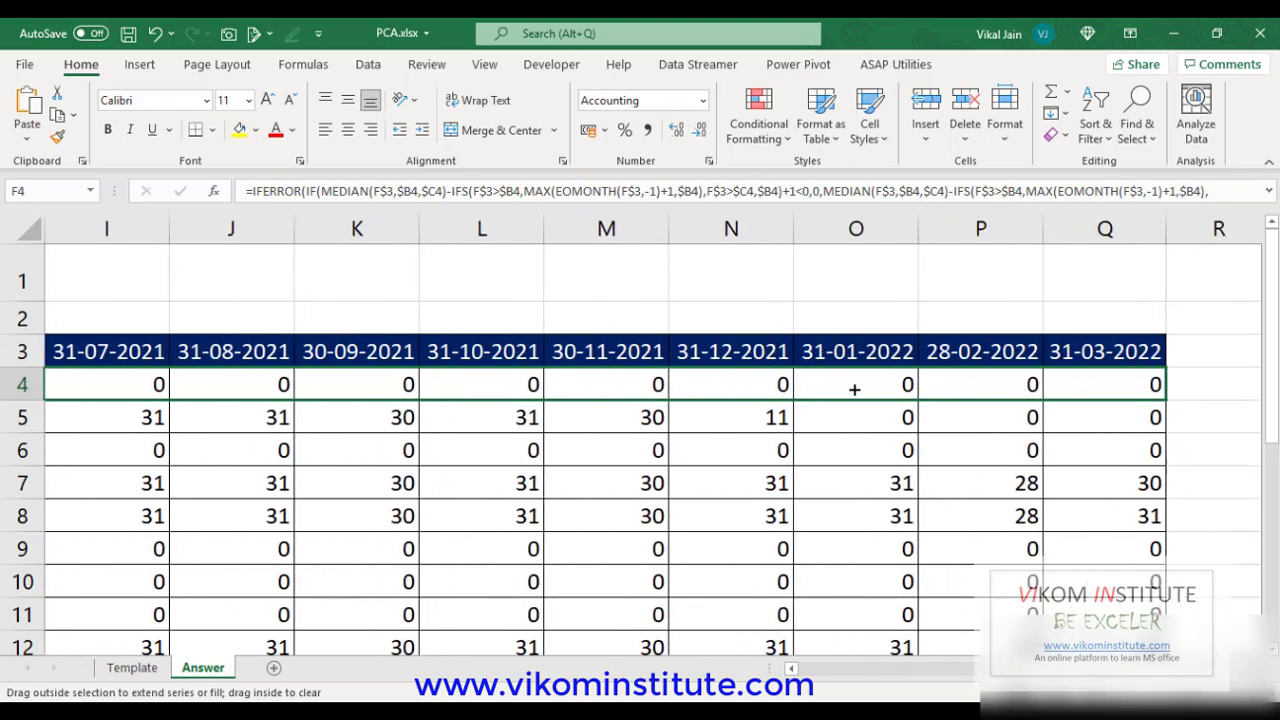
pyautogui.moveTo(855, 390); pyautogui.dragTo(439, 493)
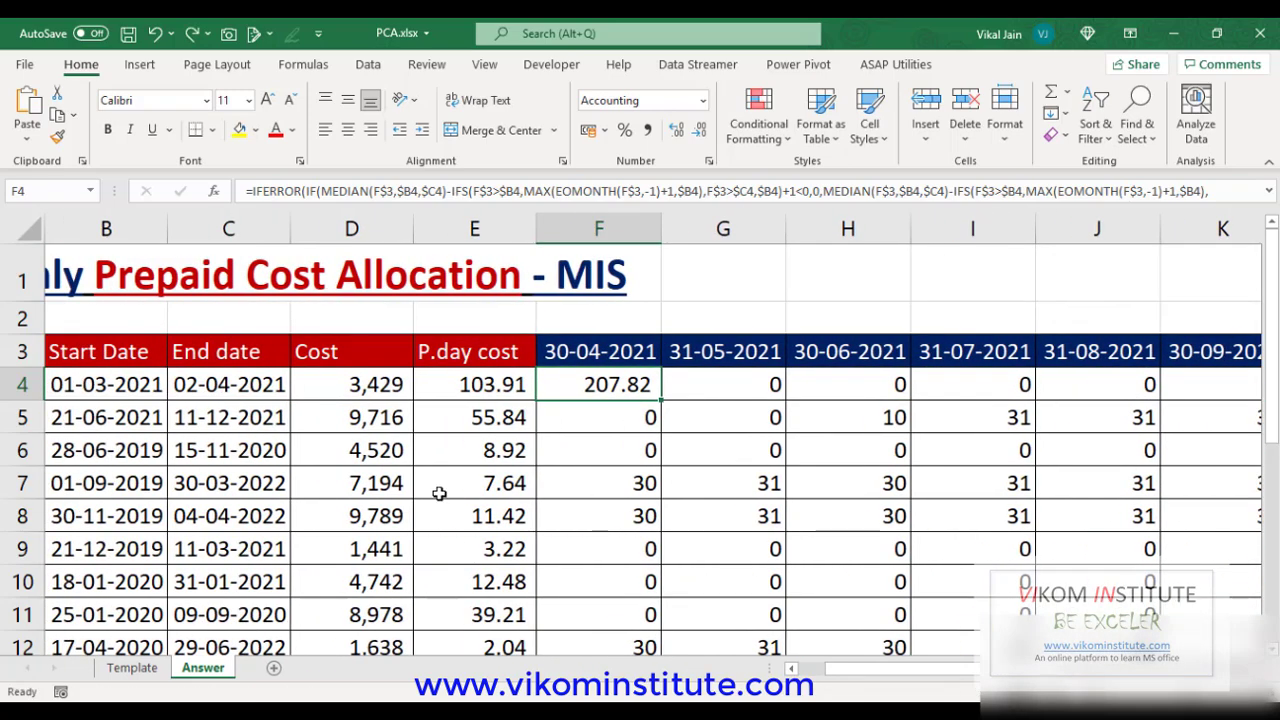
pyautogui.doubleClick(581, 378)
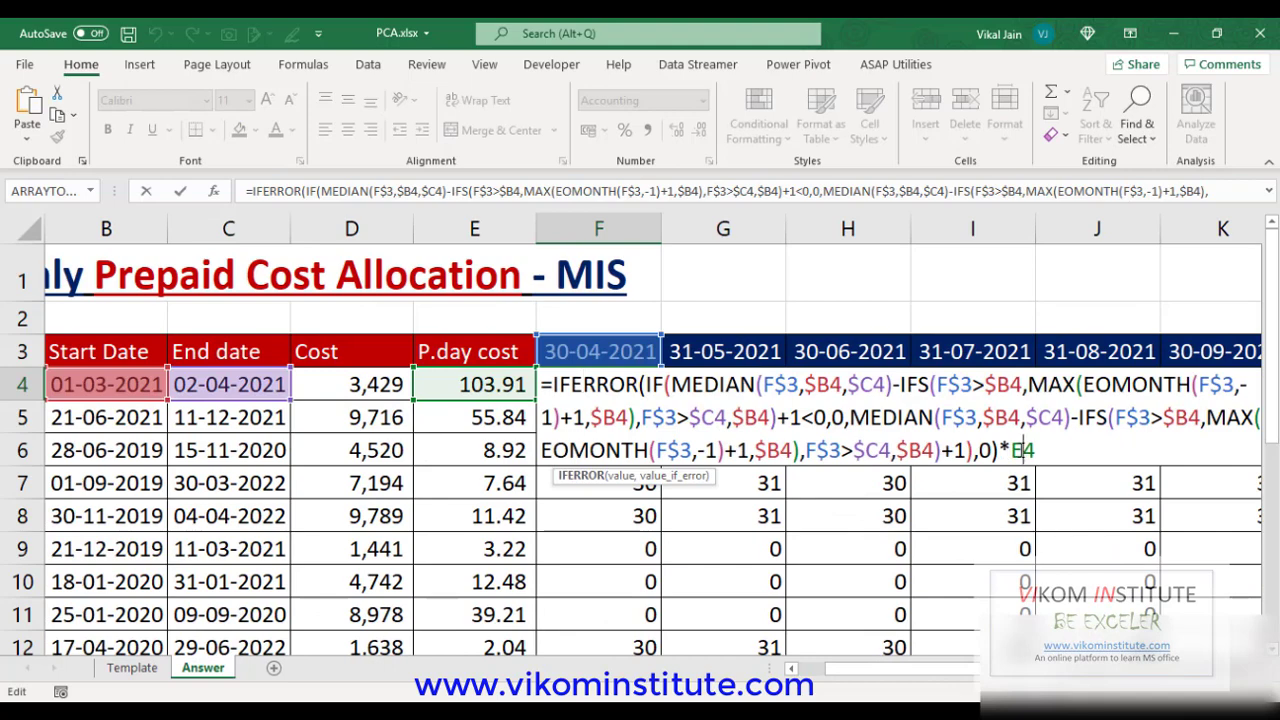
pyautogui.press('F4')
pyautogui.press('F4')
pyautogui.press('F4')
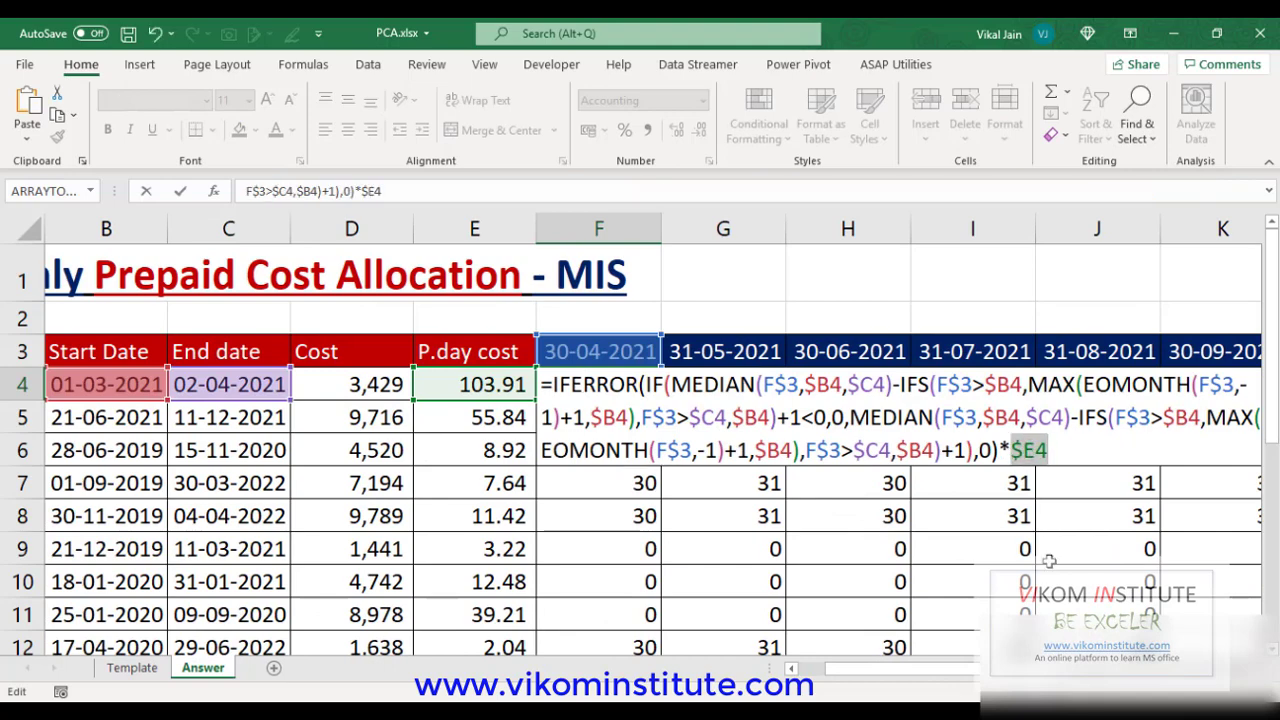
pyautogui.press('Return')
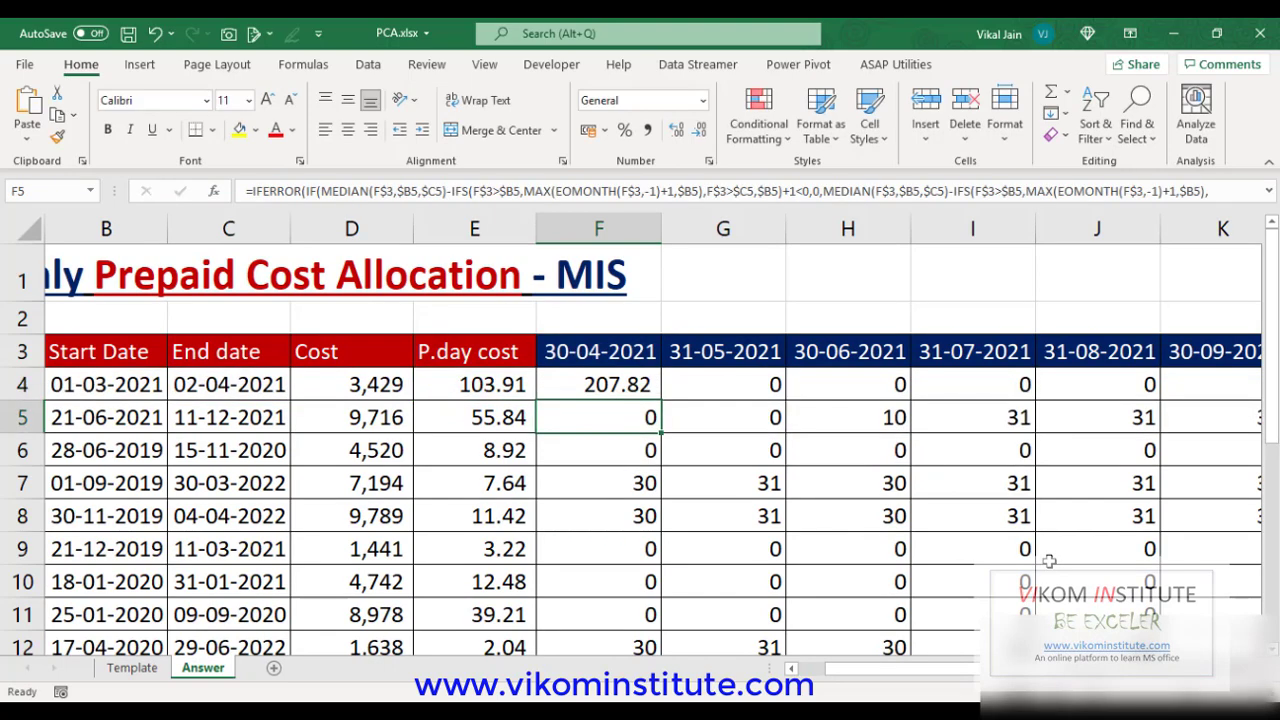
# - Fill F4's cost formula across to the 31-03-2022 column and down through row 23
pyautogui.click(648, 380)
pyautogui.moveTo(661, 400); pyautogui.dragTo(1250, 405)
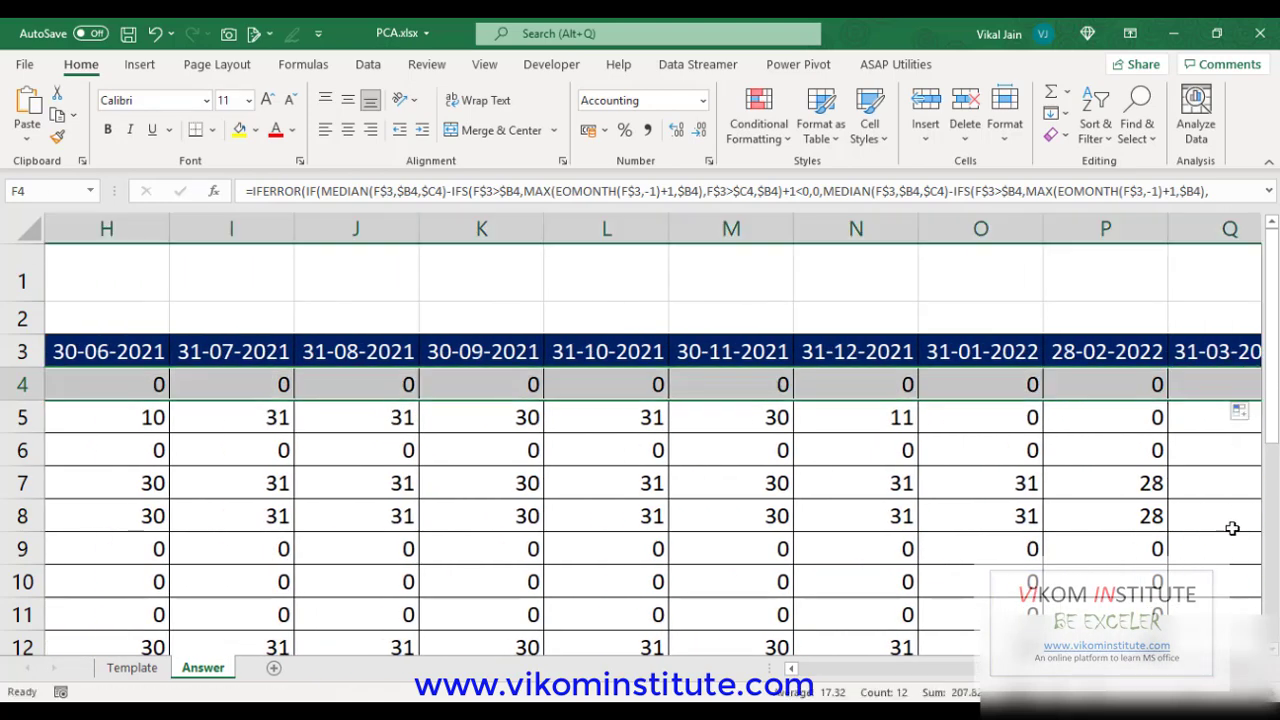
pyautogui.hscroll(1, 1200, 450)
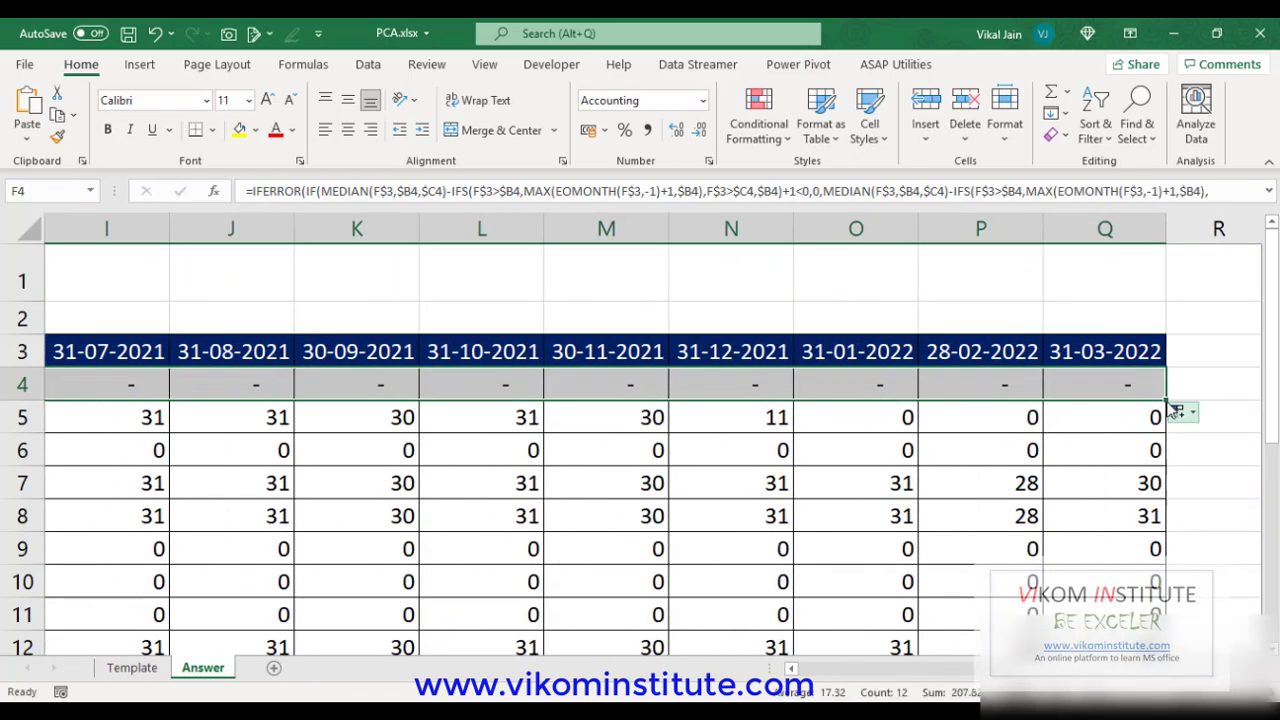
pyautogui.moveTo(1166, 402); pyautogui.dragTo(1162, 598)
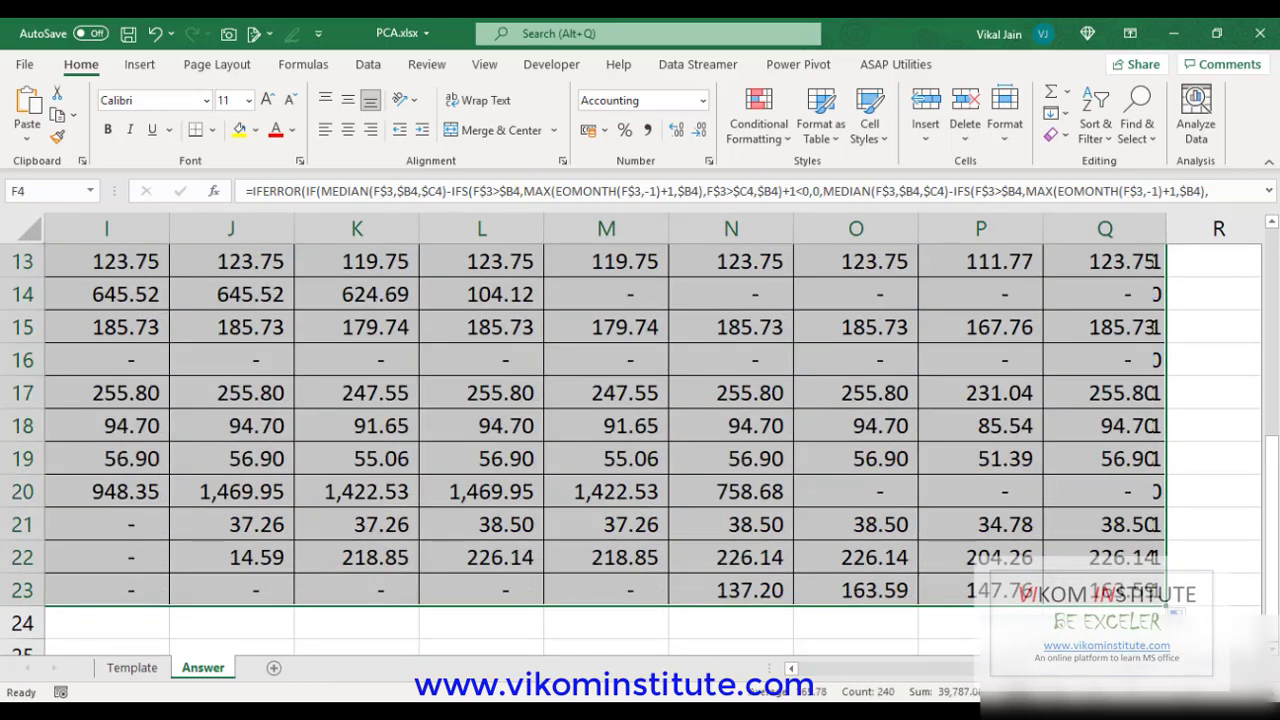
pyautogui.hscroll(-7, 823, 540)
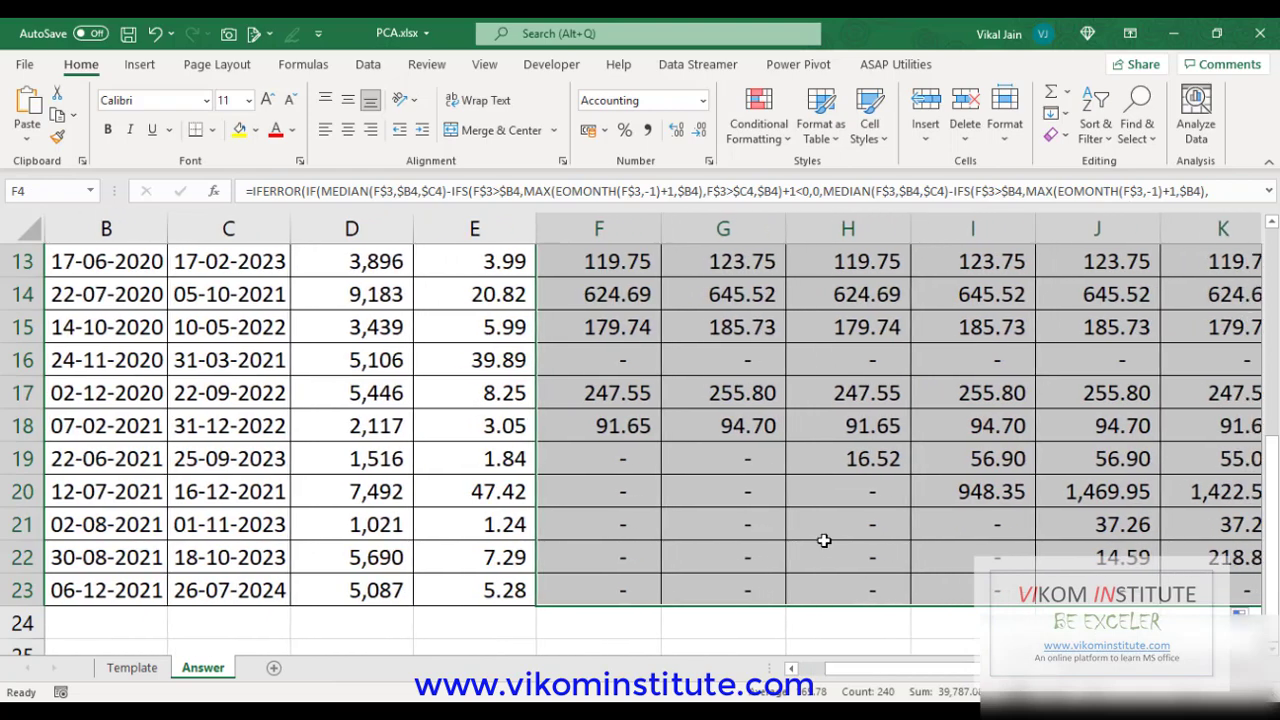
pyautogui.scroll(4, 823, 540)
pyautogui.hscroll(-1, 857, 668)
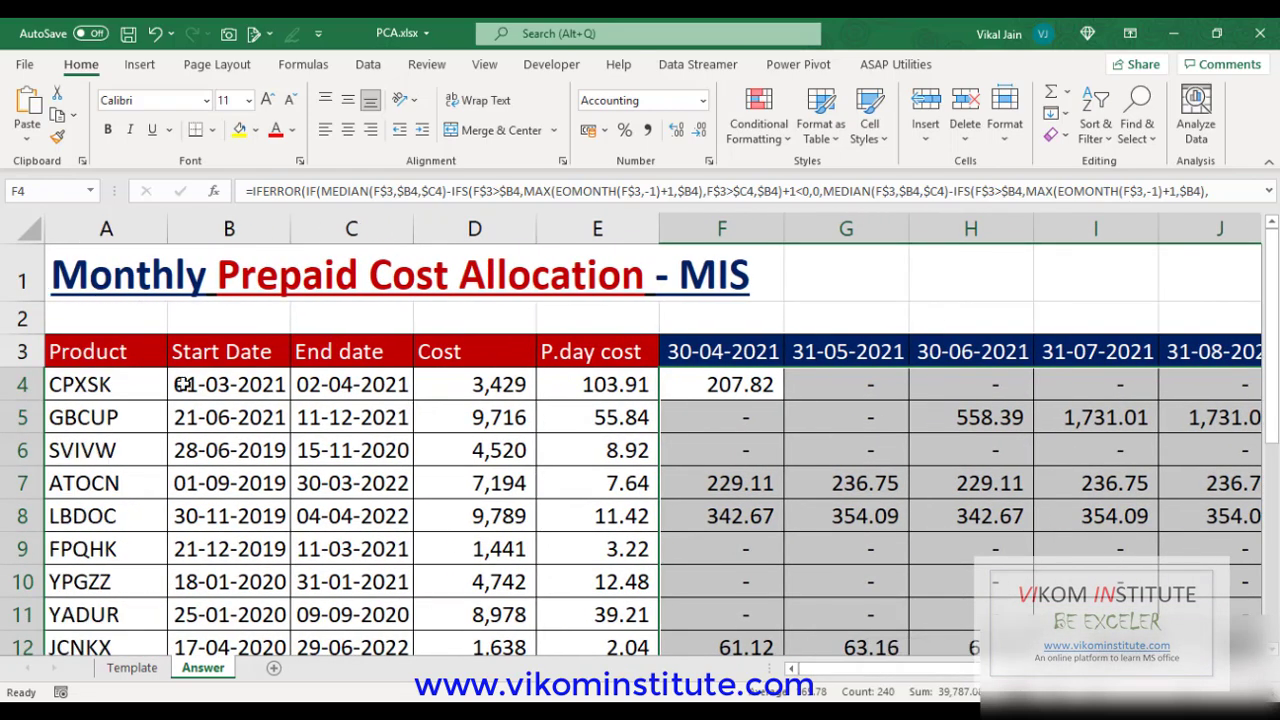
# - Set the start date of product CPXSK in B4 to 01/04/2021
pyautogui.click(183, 384)
pyautogui.write('01/0')
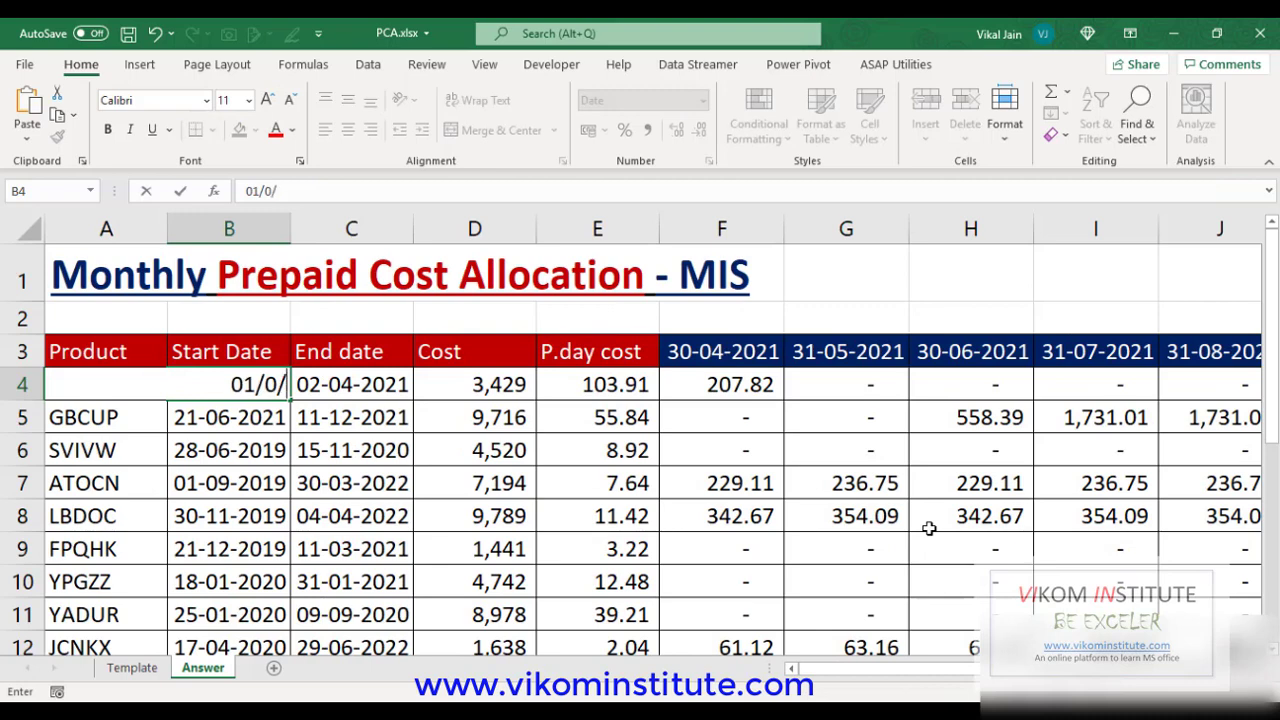
pyautogui.write('4/2021')
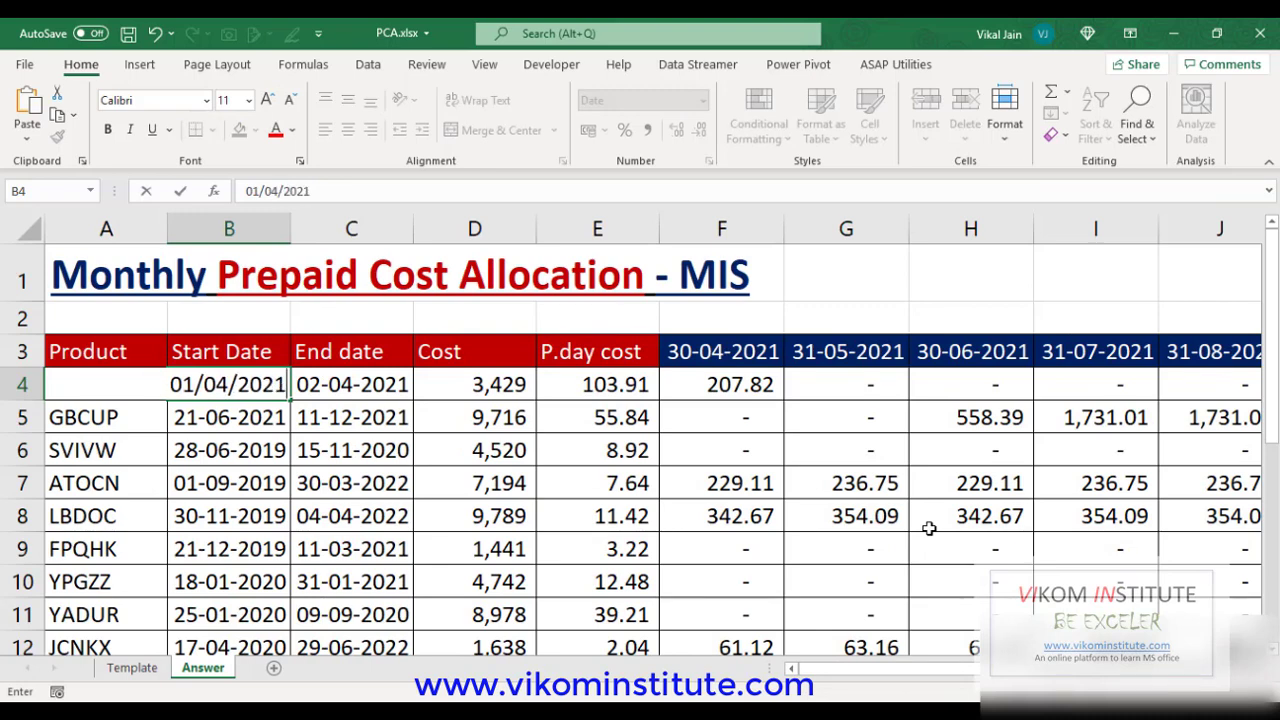
pyautogui.hotkey('ctrl', 'Return')
# - Set the end date of product CPXSK in C4 to 31-03-2022
pyautogui.press('Right')
pyautogui.write('31/03/2021')
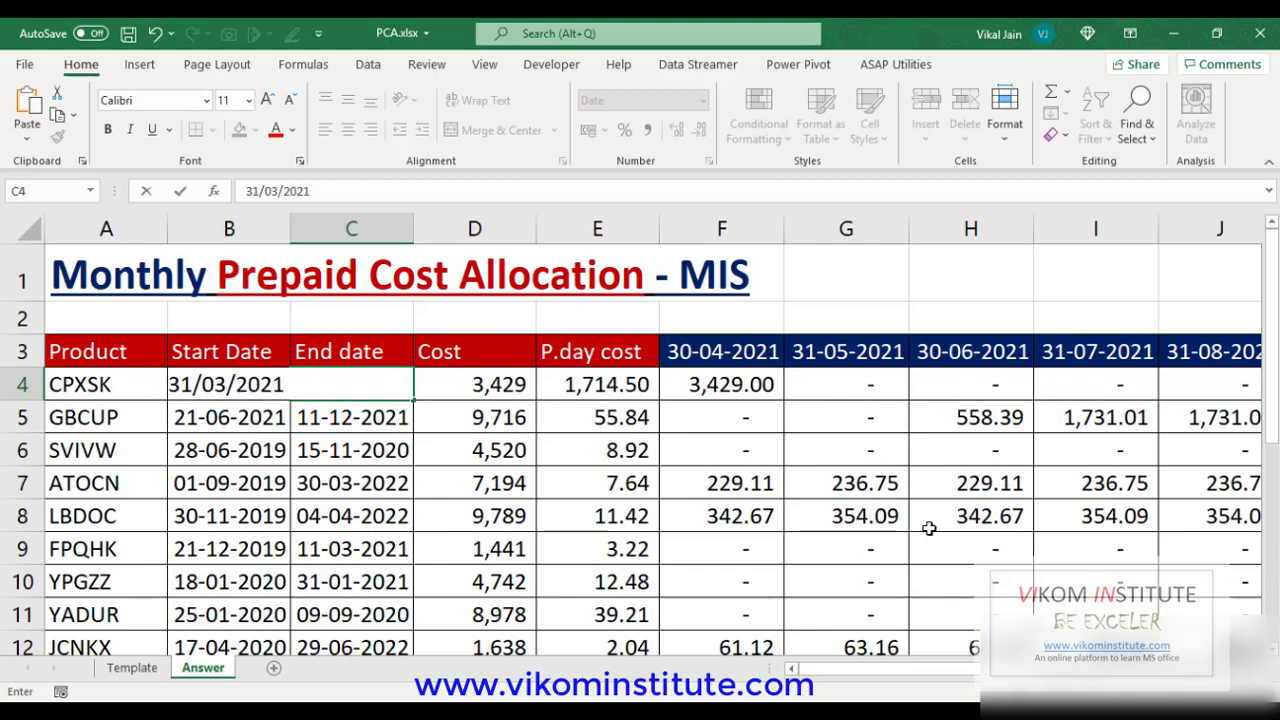
pyautogui.press('Return')
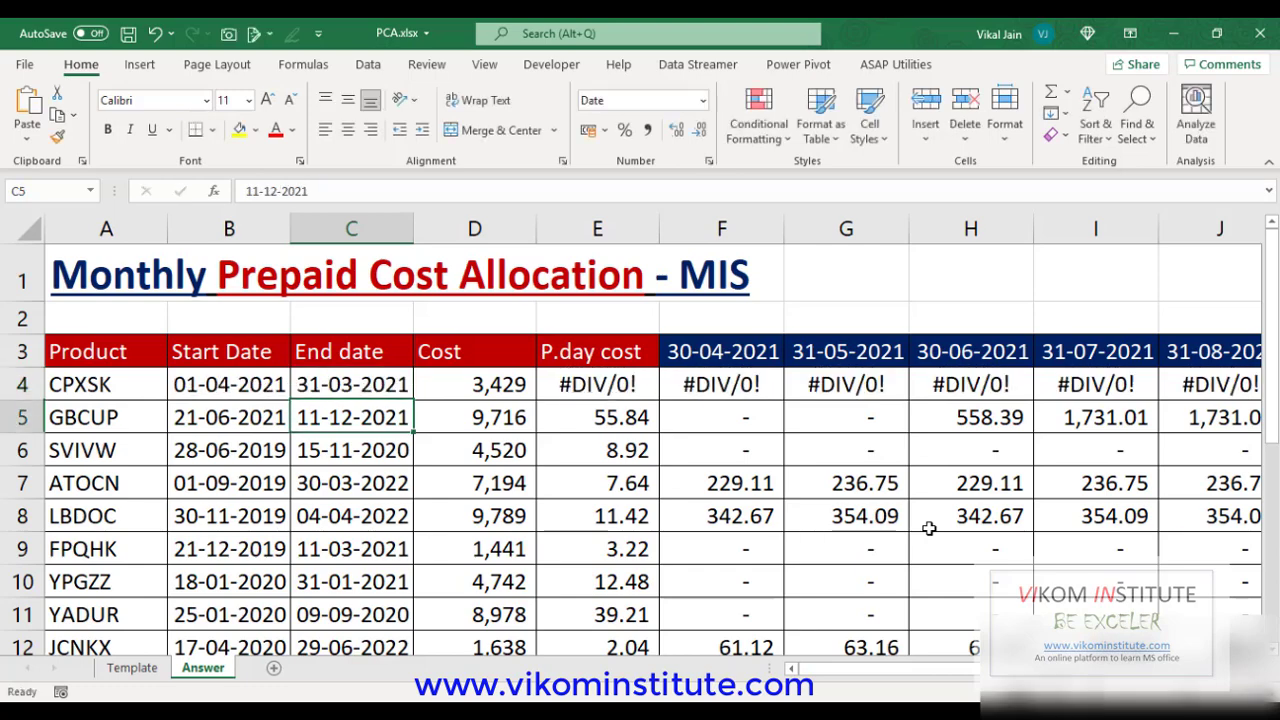
pyautogui.press('Up')
pyautogui.press('F2')
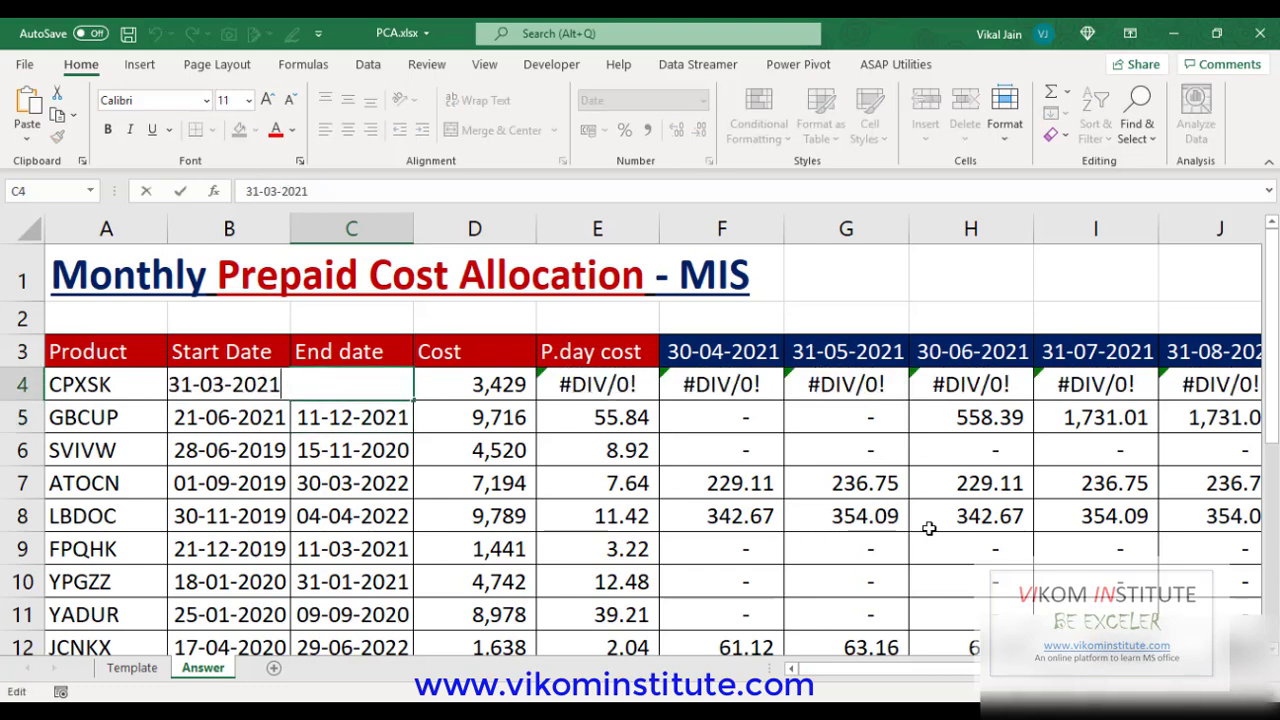
pyautogui.press('BackSpace')
pyautogui.write('2')
pyautogui.hotkey('ctrl', 'Return')
# - Select CPXSK's monthly allocations from F4 to Q4 and compare their sum with the cost in D4
pyautogui.press('Right')
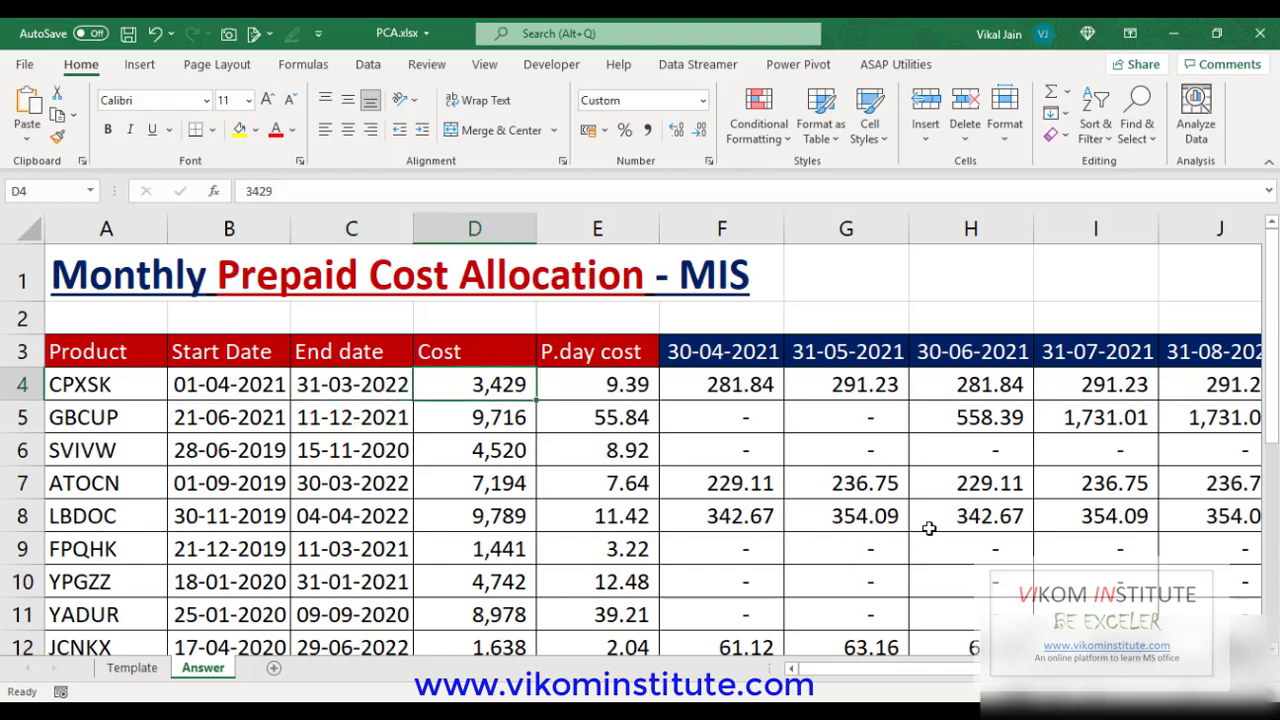
pyautogui.press('Right')
pyautogui.press('Right')
pyautogui.hotkey('ctrl', 'shift', 'Right')
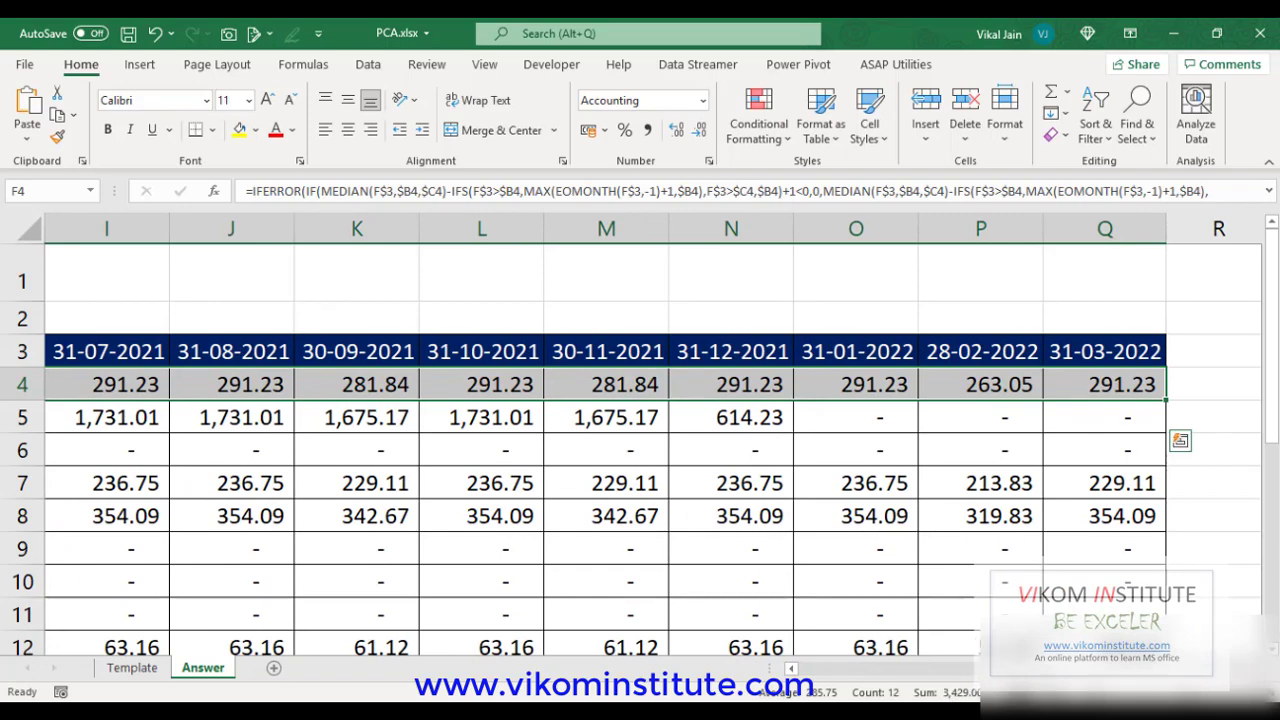
pyautogui.hscroll(-8, 810, 683)
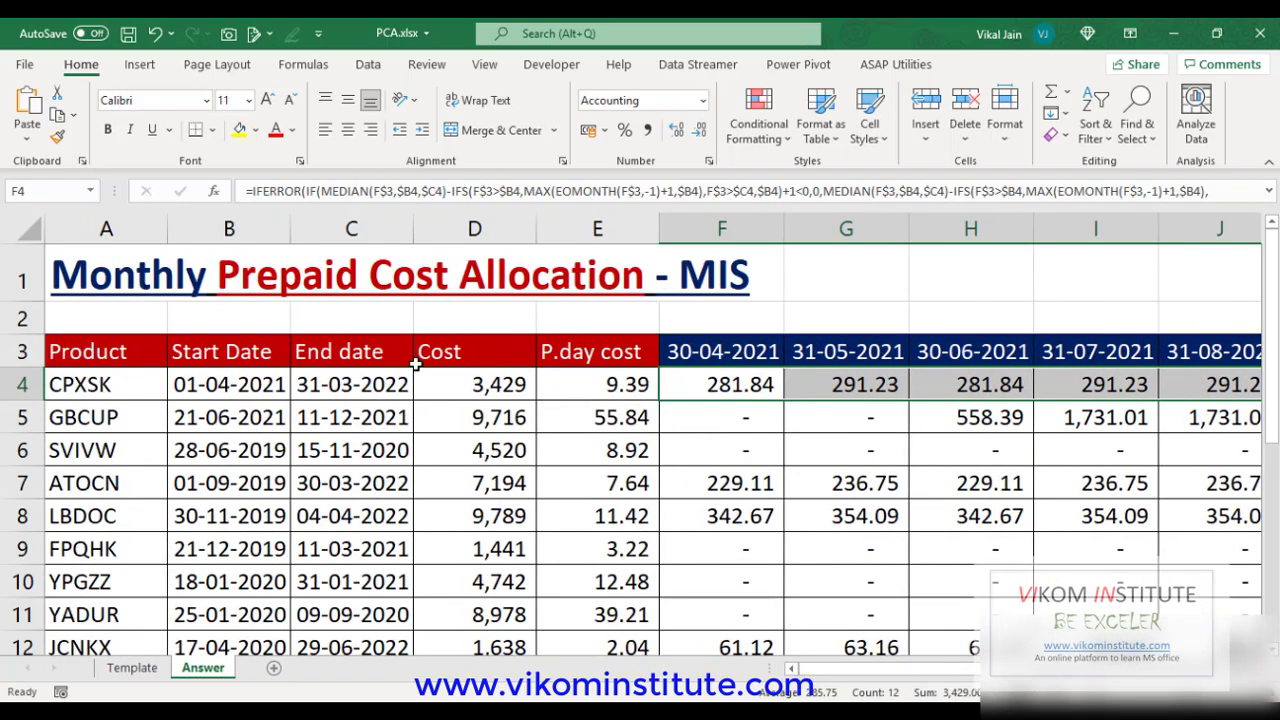
pyautogui.click(690, 485)
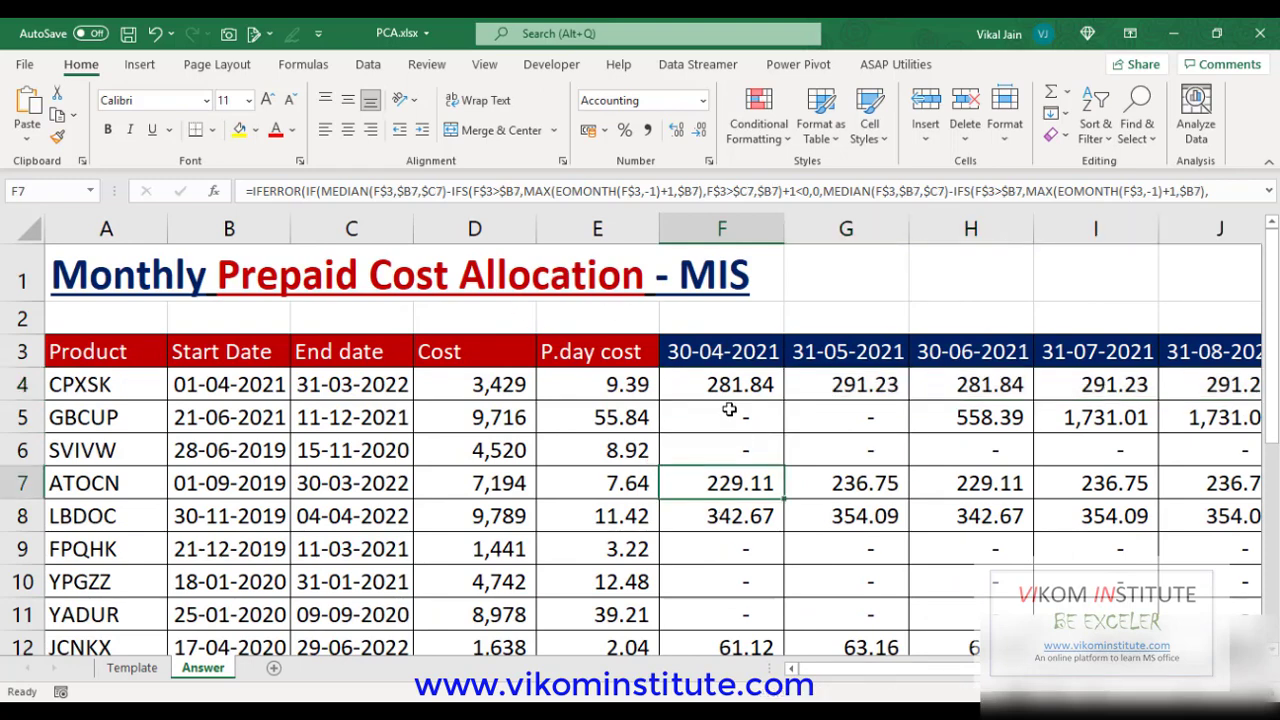